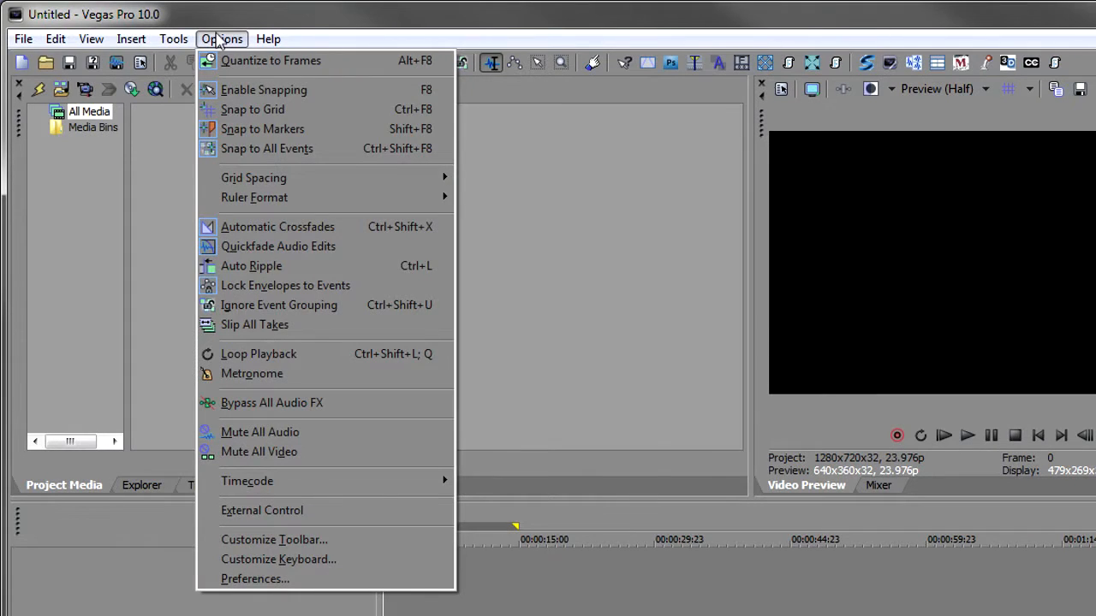
- Customize the toolbar to add the ScatterShot3D button
left_click(345, 540)
left_click_drag(197, 159, 155, 195)
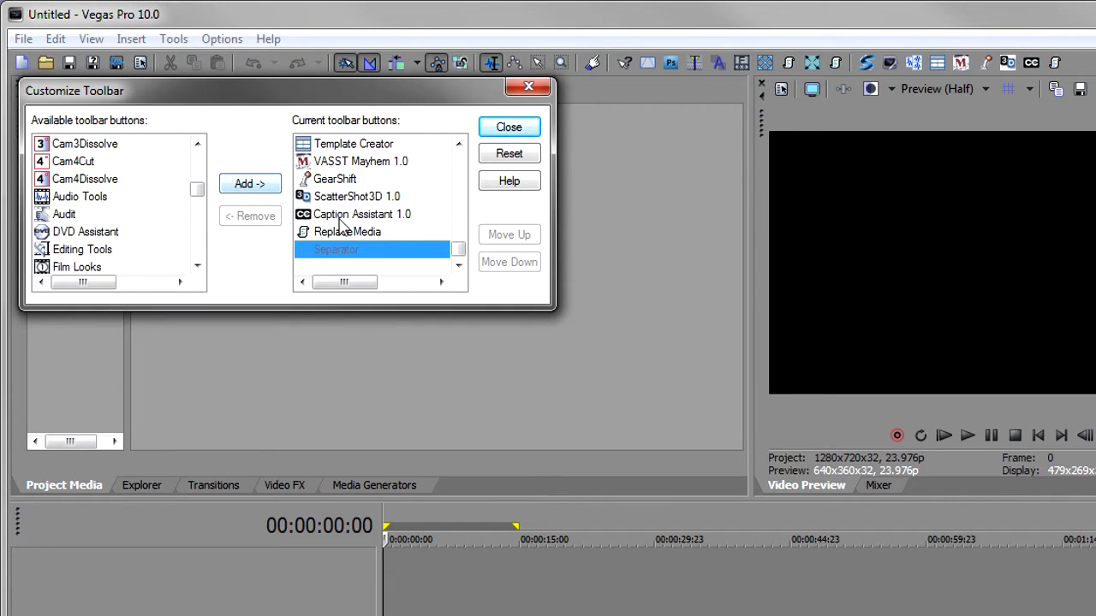
left_click(508, 126)
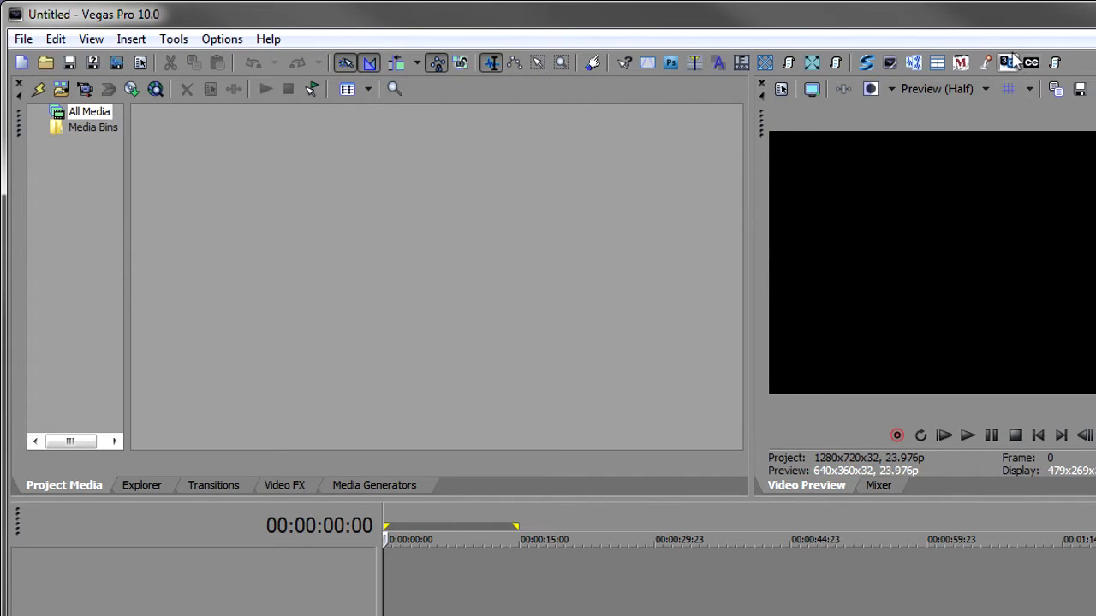
- Open the ScatterShot3D extension and keep its window docked in the upper panel
left_click(1008, 62)
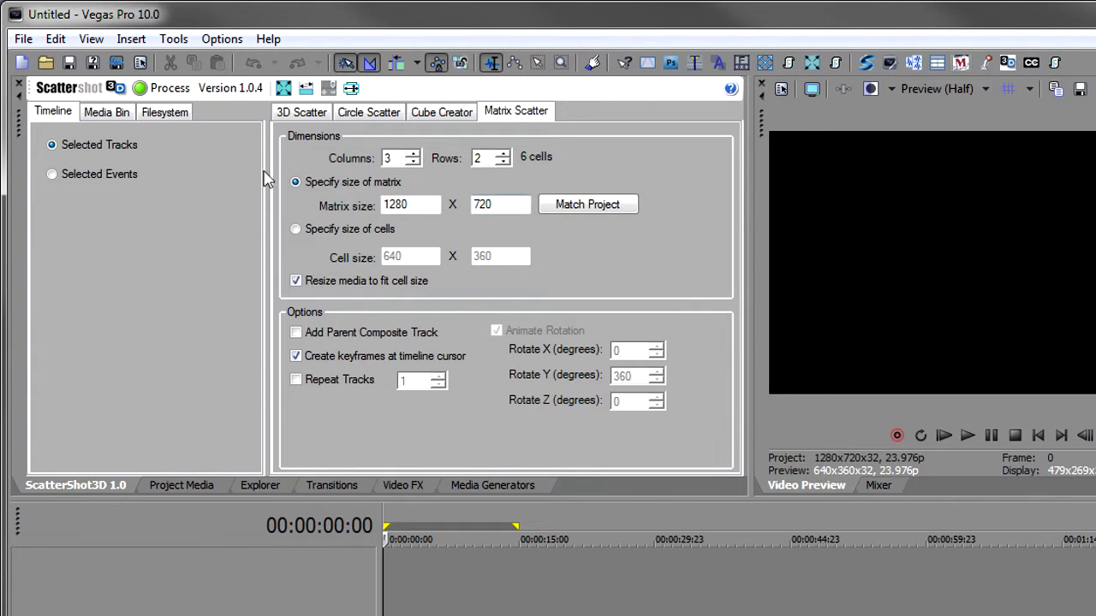
left_click_drag(20, 128, 214, 246)
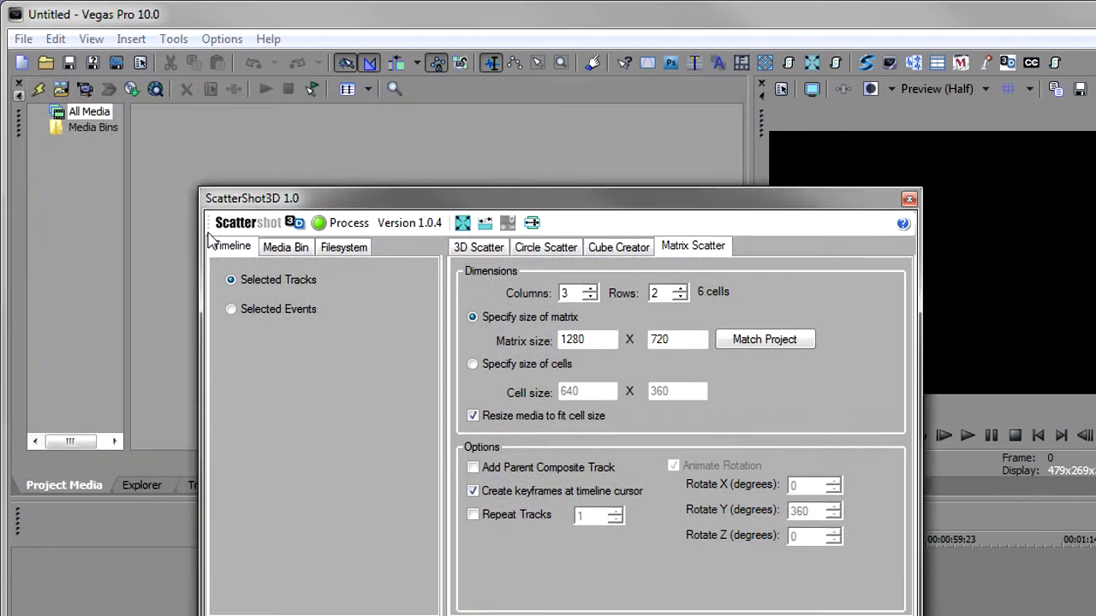
left_click_drag(411, 202, 218, 122)
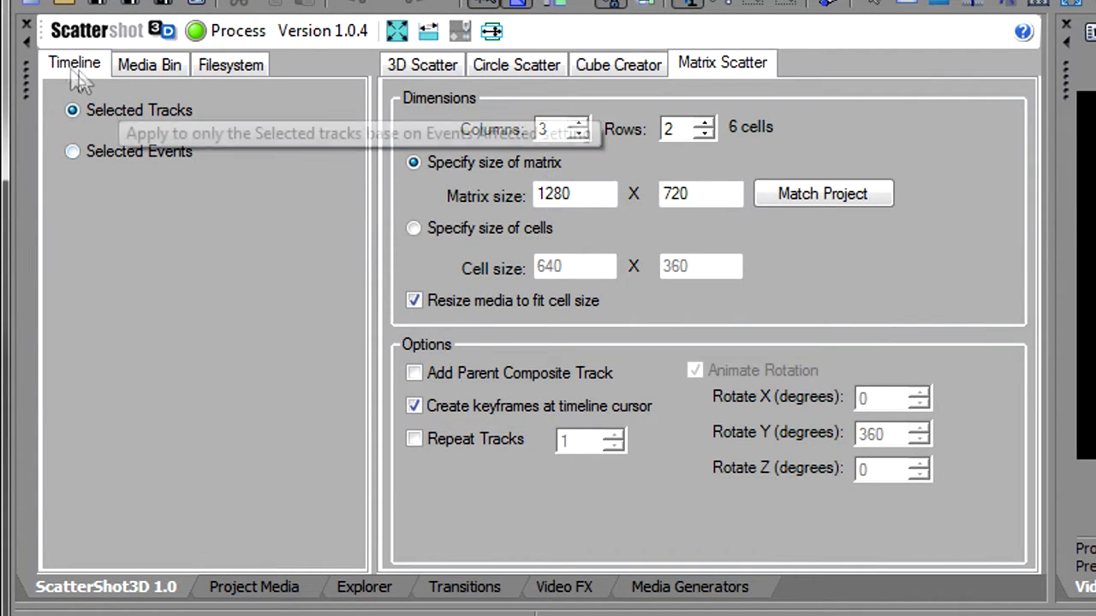
- Review the source and scatter-mode tabs, choosing Filesystem as the source and 3D Scatter as the mode
left_click(174, 70)
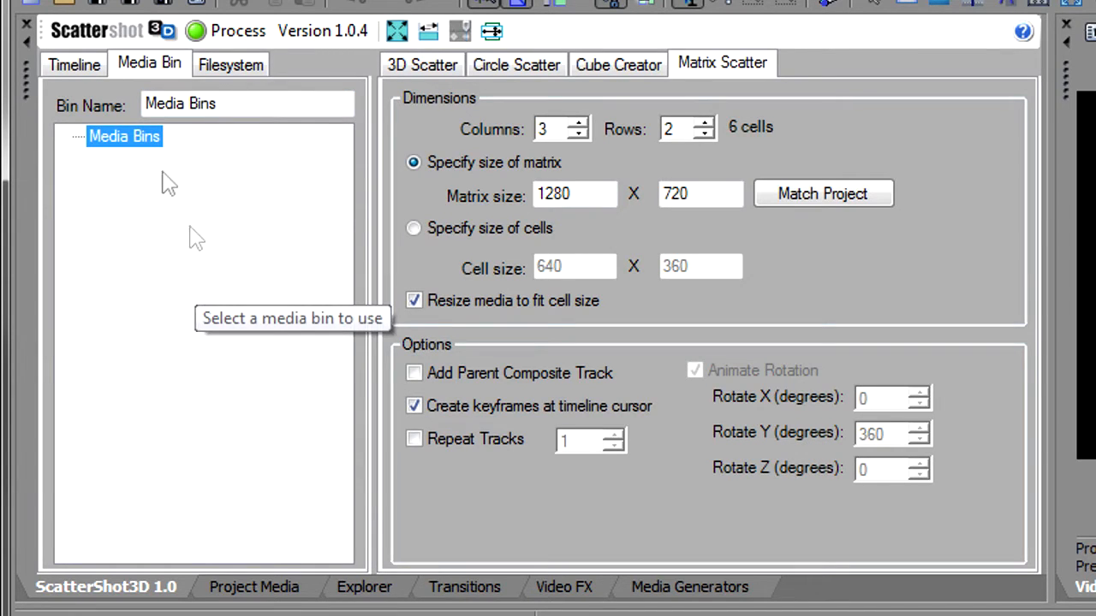
left_click(219, 65)
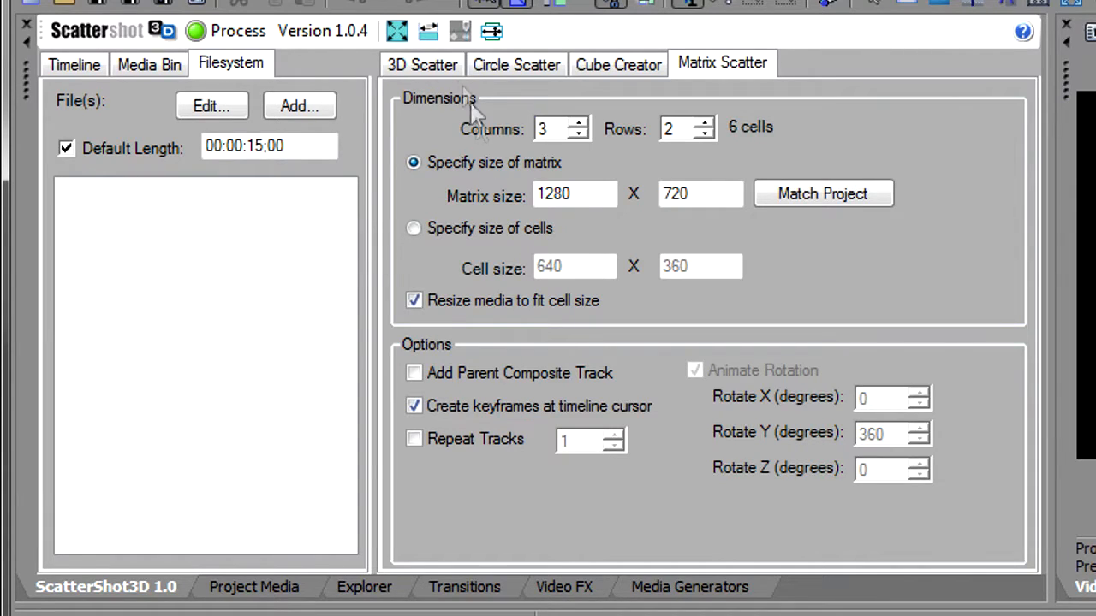
left_click(428, 69)
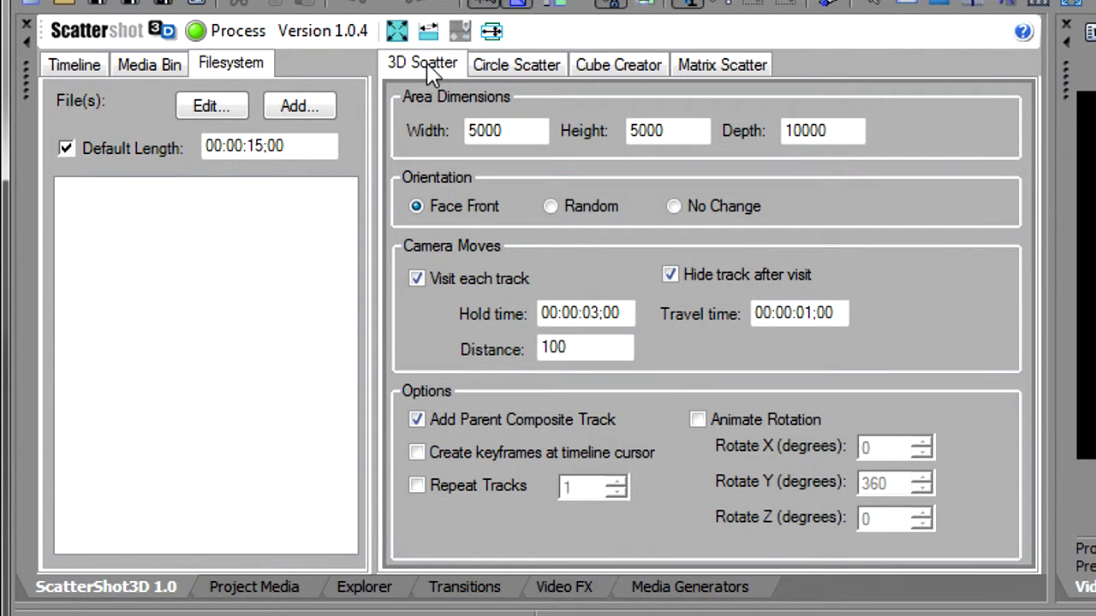
left_click(517, 71)
left_click(612, 72)
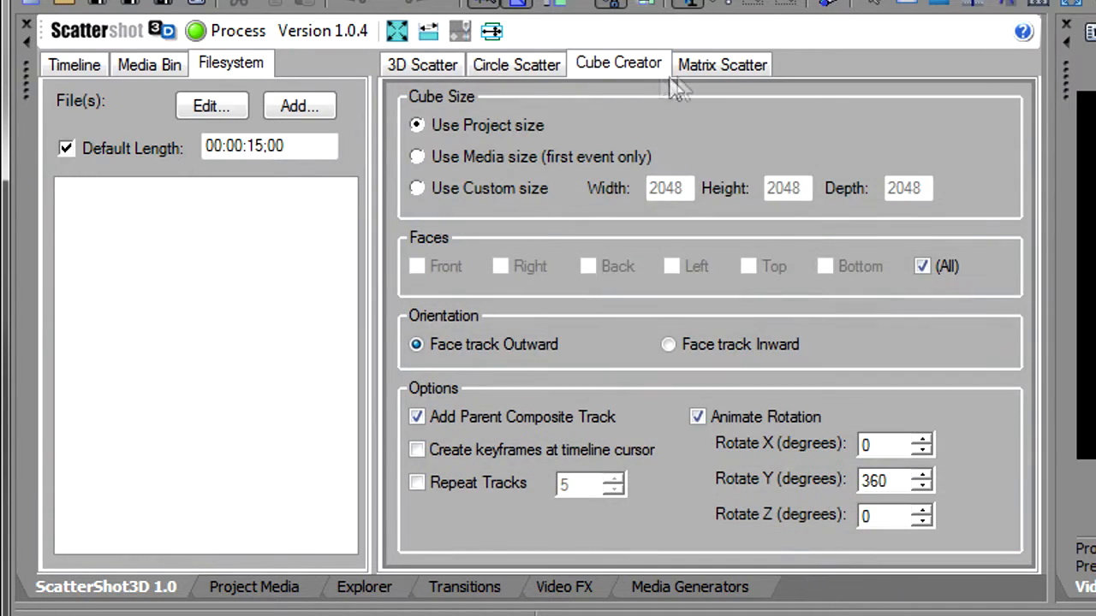
left_click(727, 72)
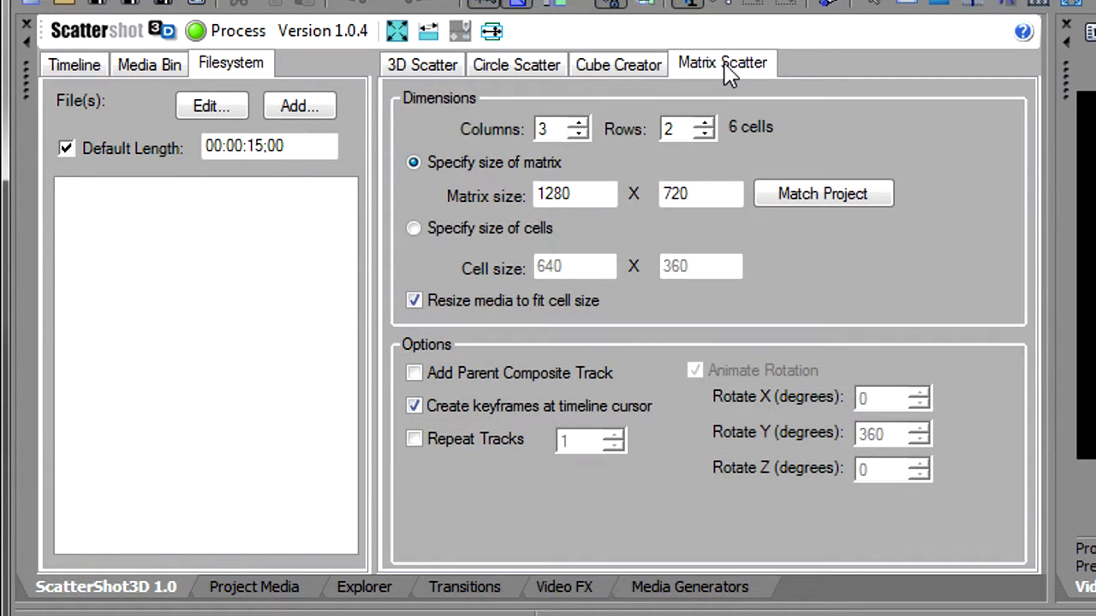
left_click(424, 68)
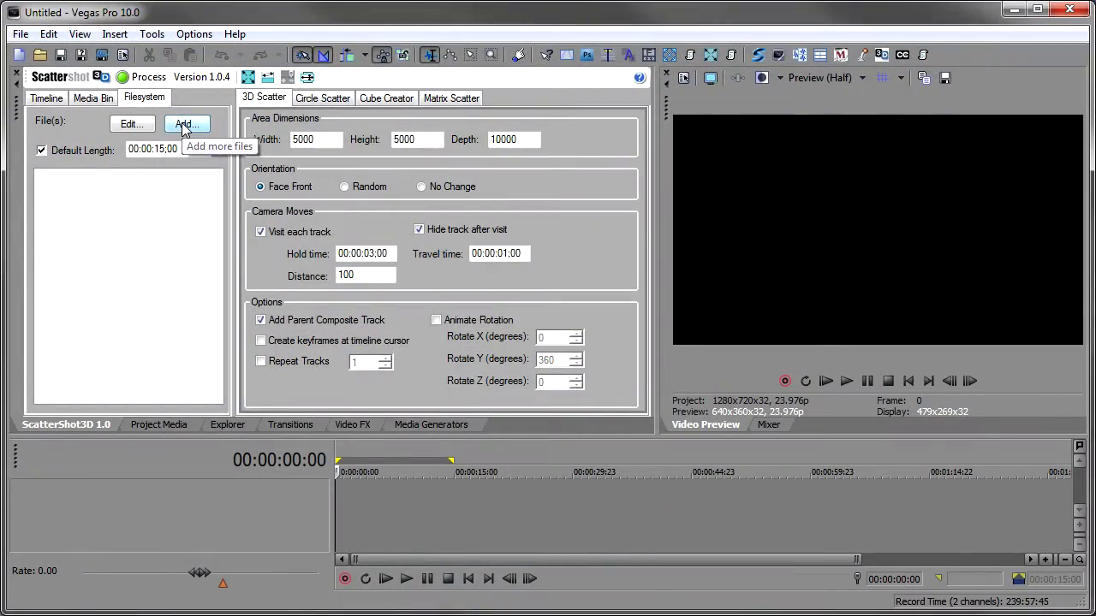
- Add the Africa SD images from CIMG0421 through DSC_0367 as source files
left_click(183, 125)
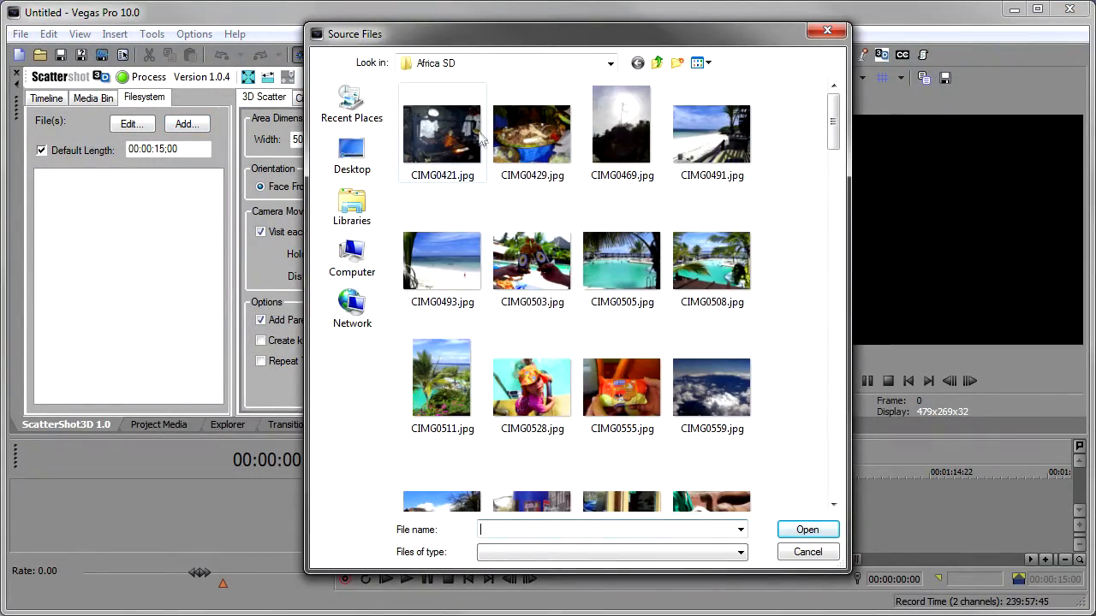
left_click(461, 139)
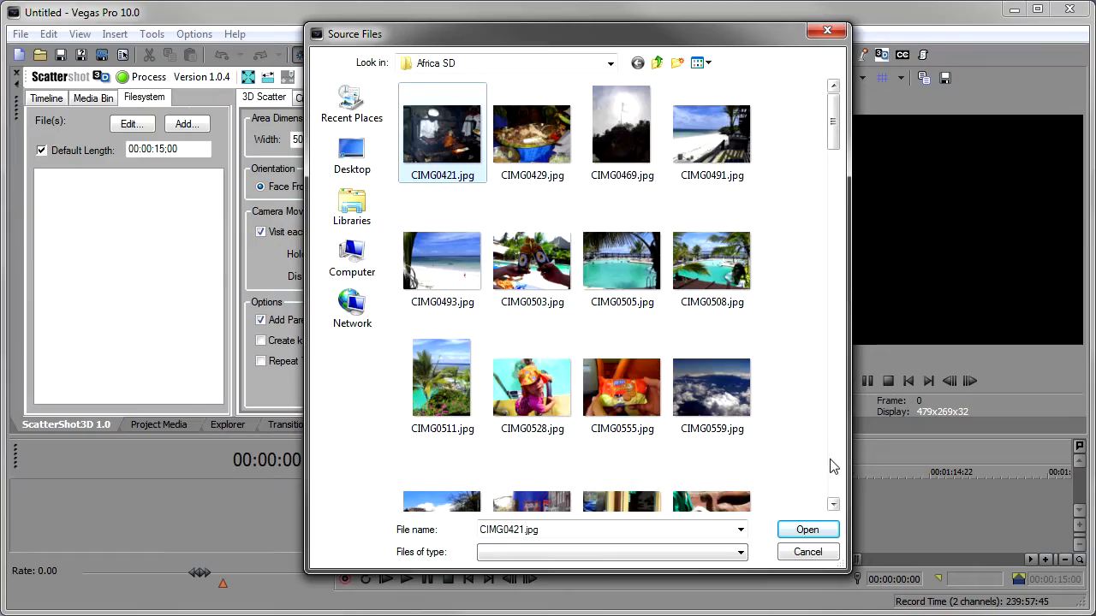
scroll(813, 462, "down", 5)
left_click(702, 338, "shift")
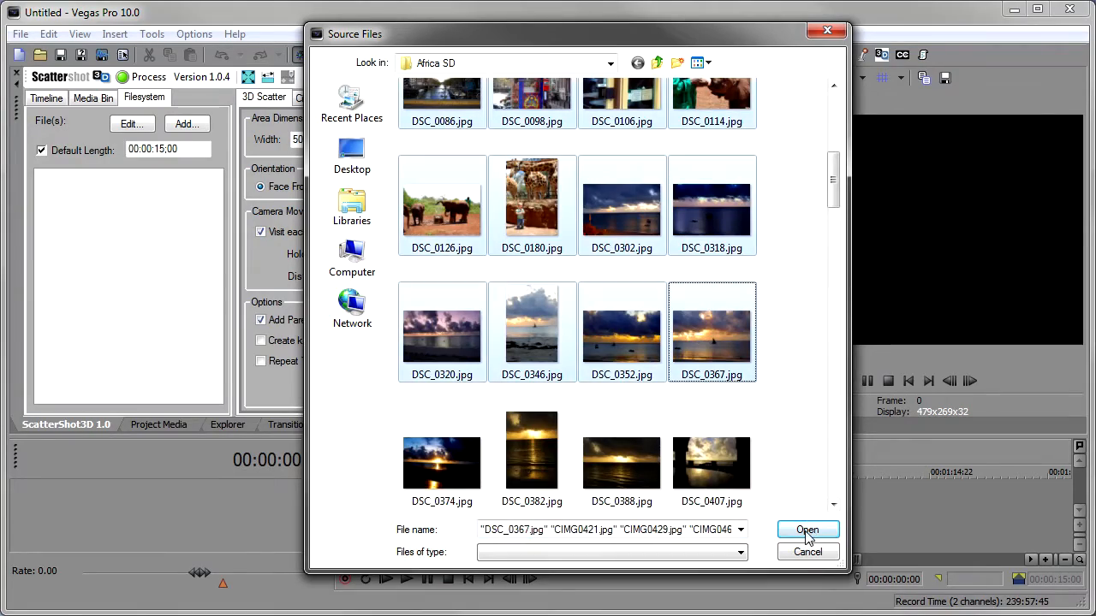
left_click(807, 531)
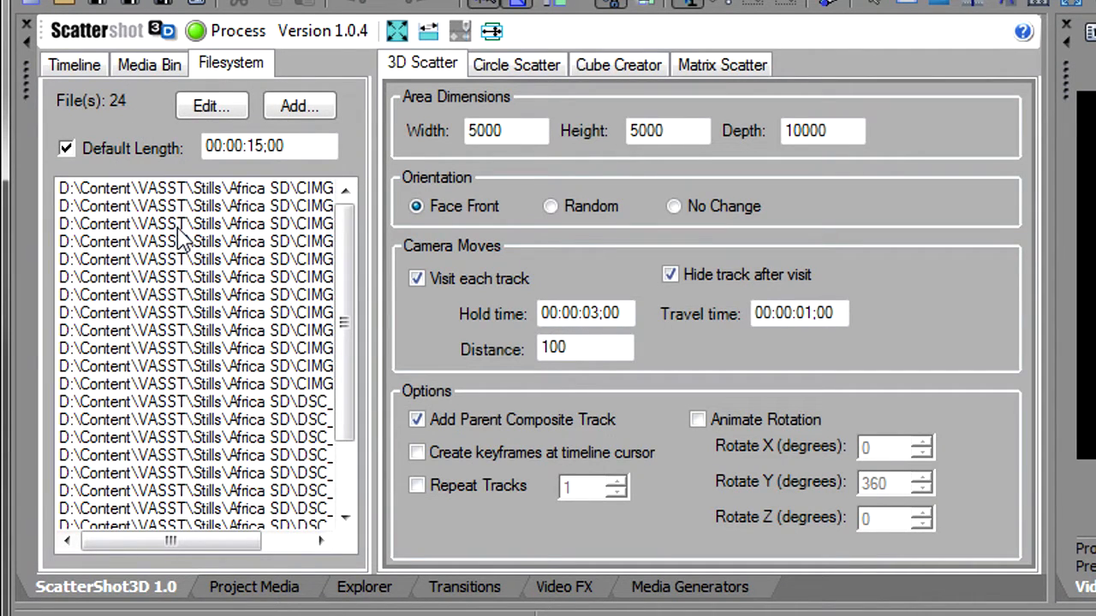
left_click(86, 147)
left_click(85, 148)
left_click(519, 130)
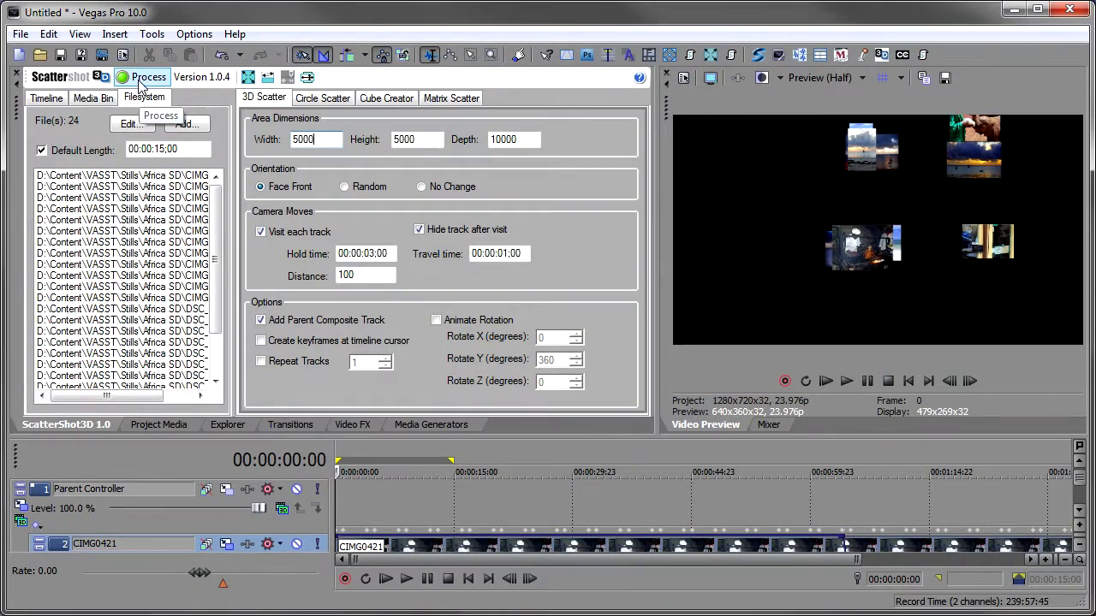
- Process the 3D Scatter to generate the photo tracks, and inspect them in the enlarged timeline
left_click(140, 79)
key("F11")
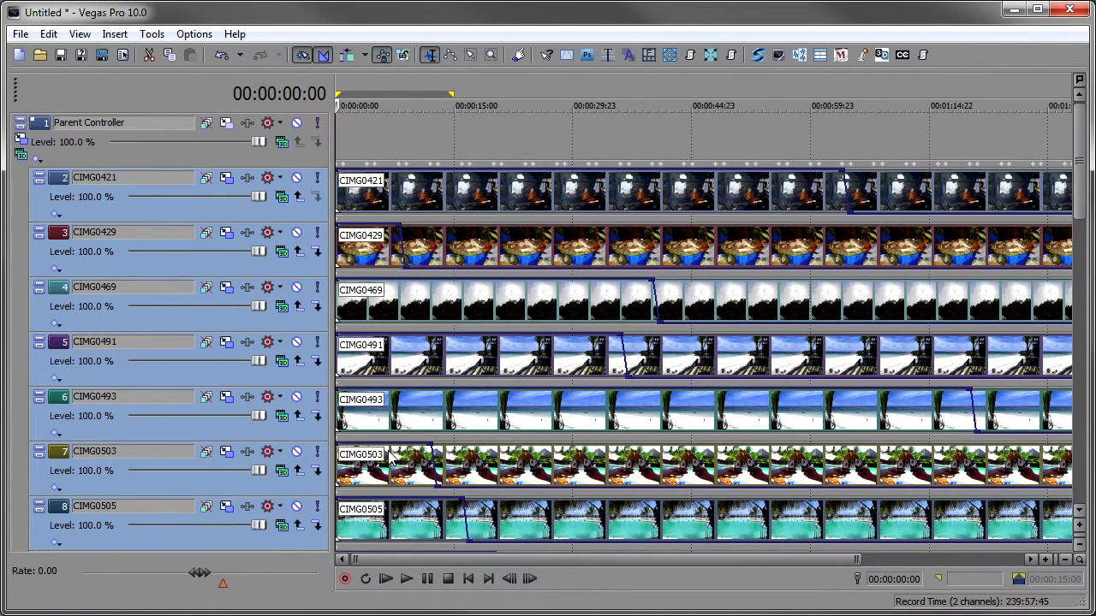
mouse_move(1080, 159)
left_mouse_down()
mouse_move(1086, 444)
mouse_move(1089, 158)
left_mouse_up()
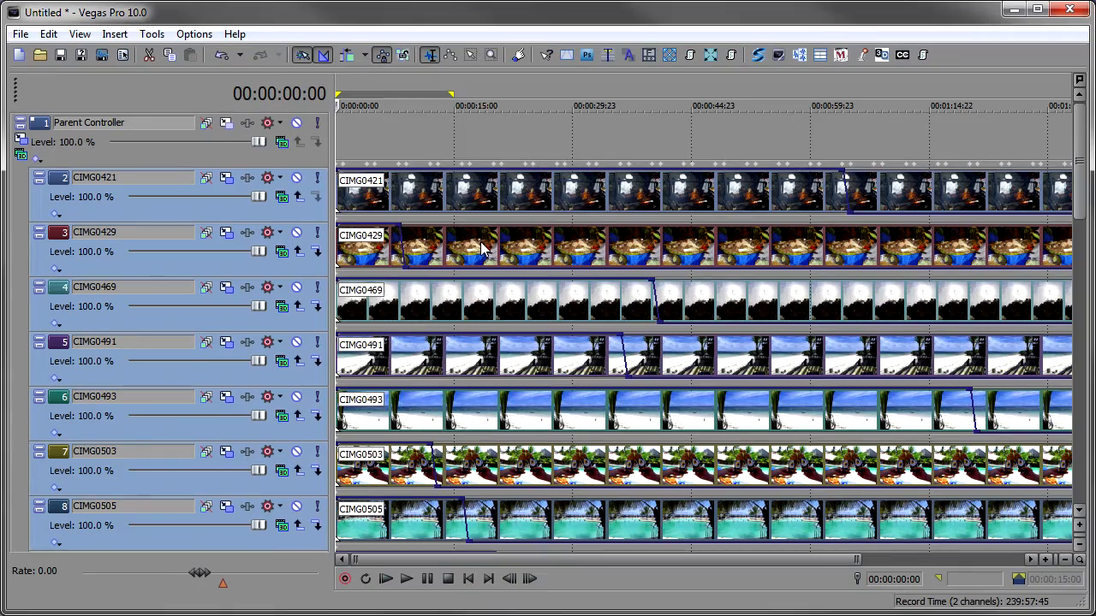
key("F11")
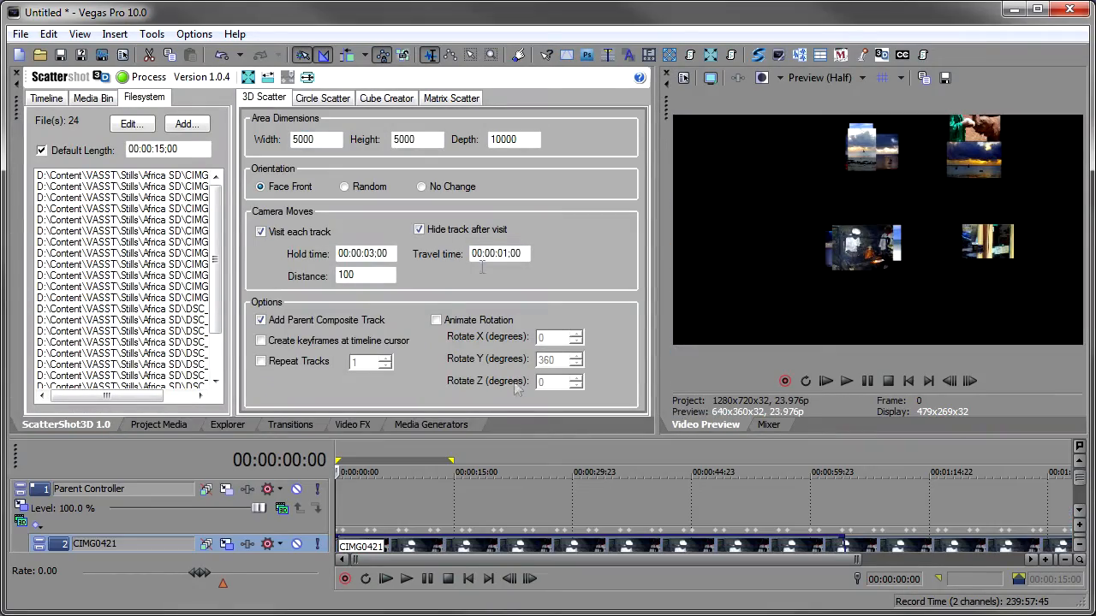
- Play back the generated scatter animation and review the tracks at about 10 seconds
left_click(406, 579)
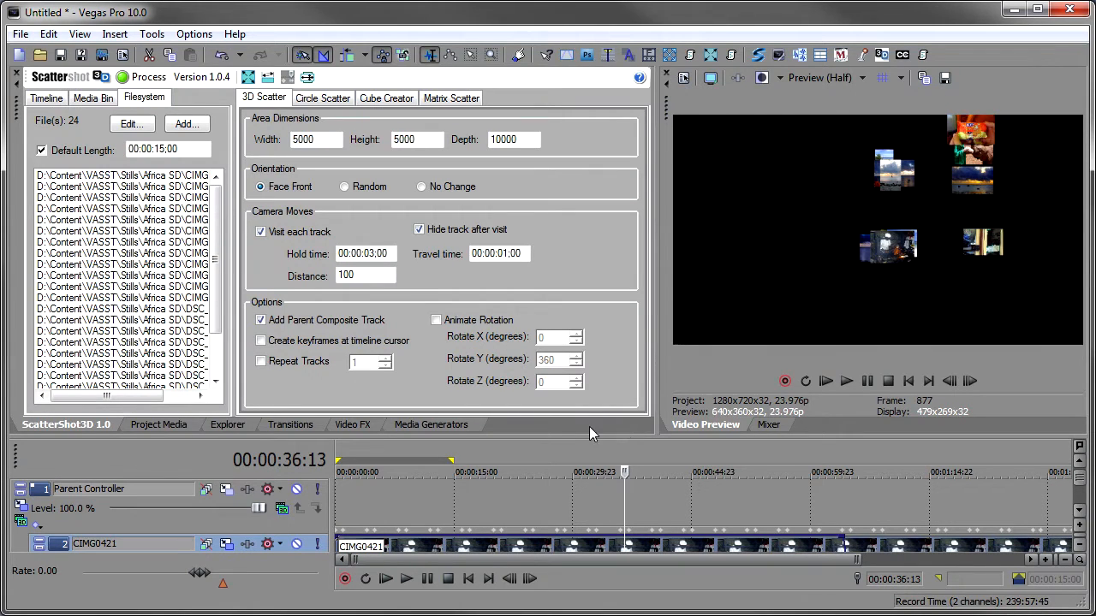
left_click(420, 495)
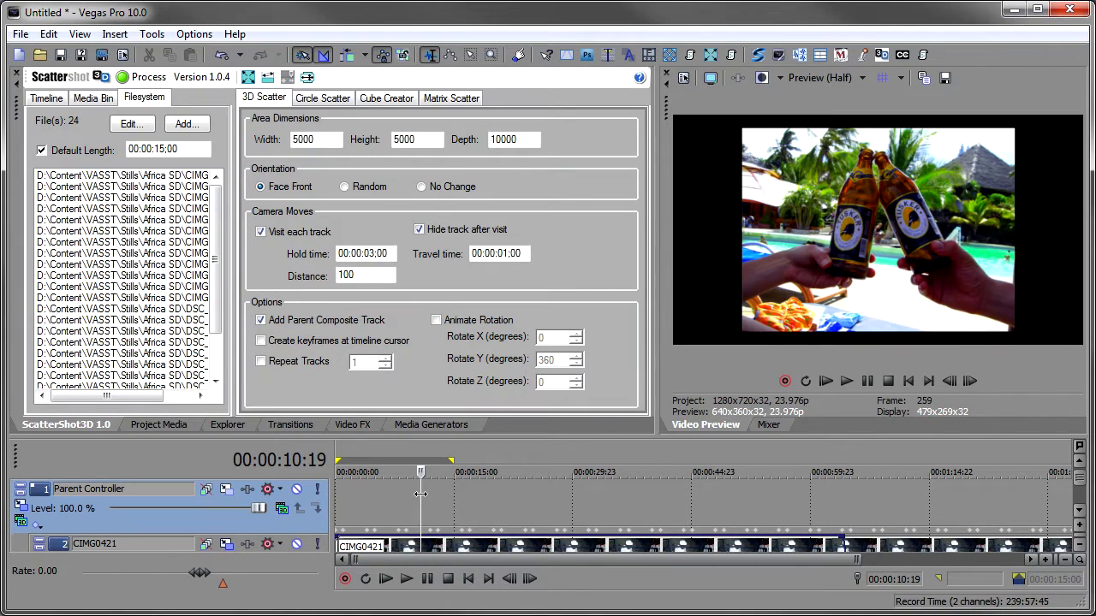
key("F11")
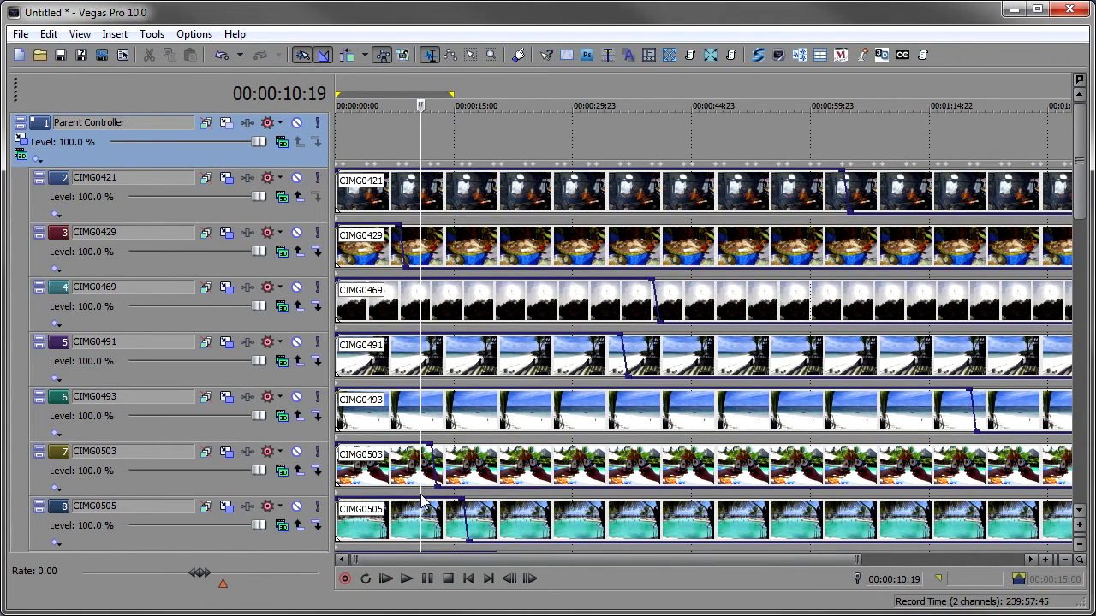
key("F11")
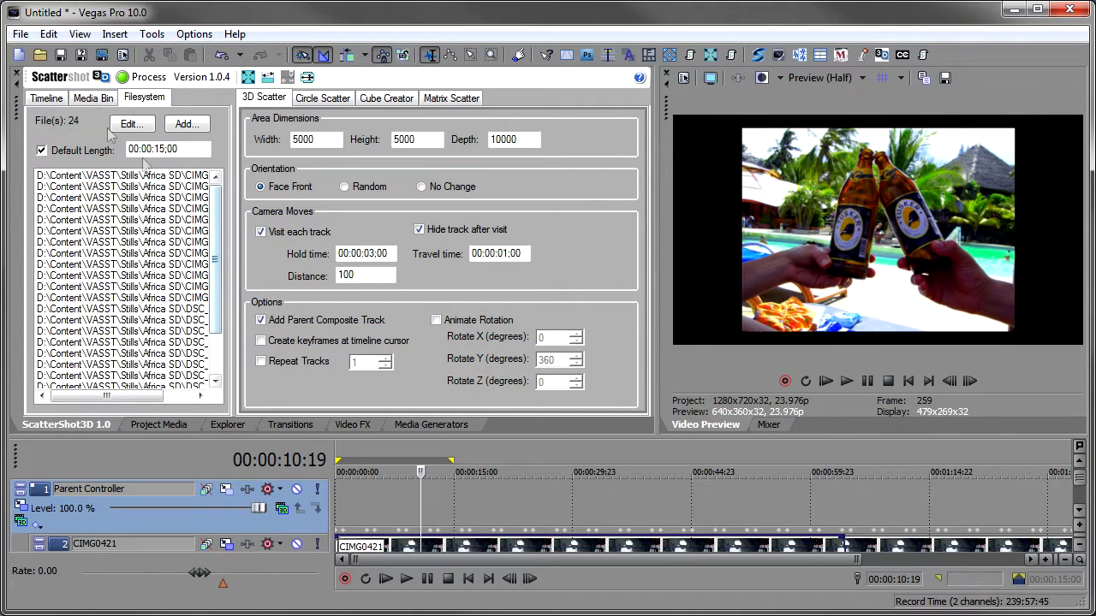
- Save the project as intro background.veg
left_click(61, 54)
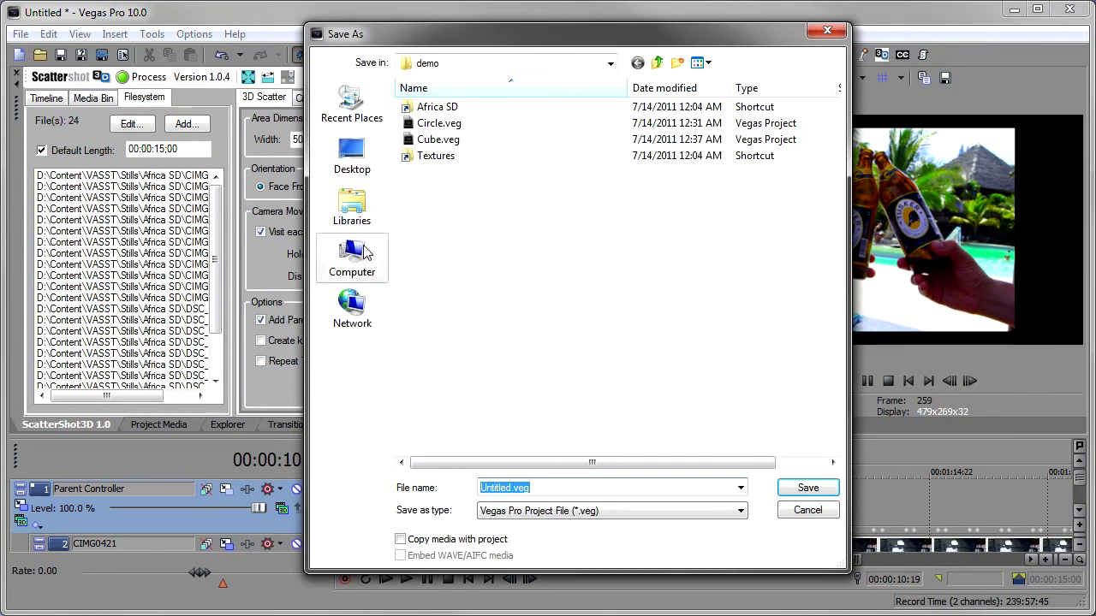
type("intro backgroun")
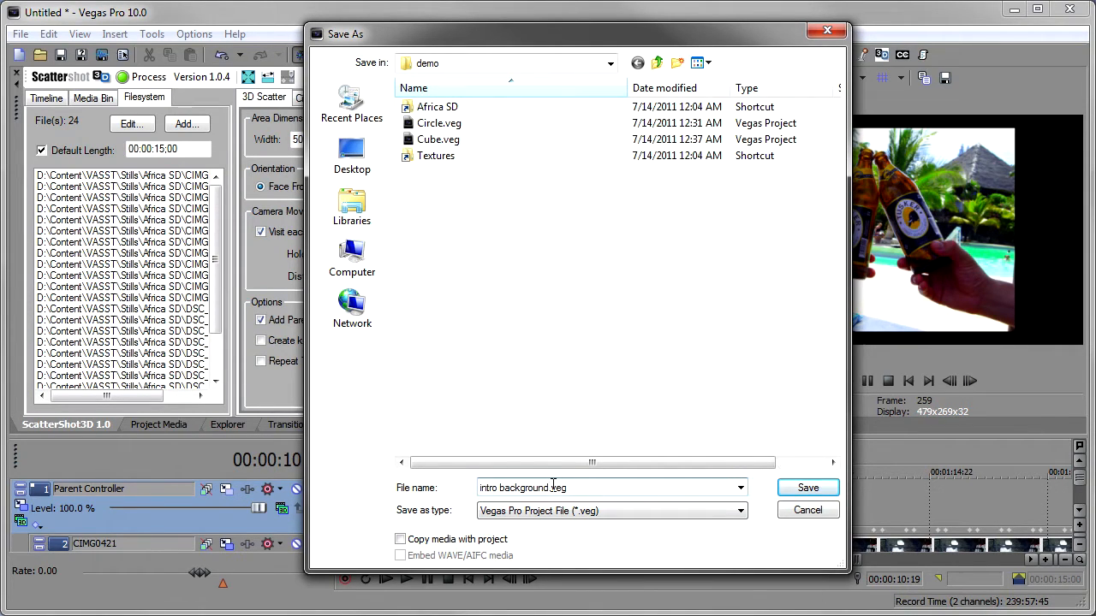
left_click(812, 490)
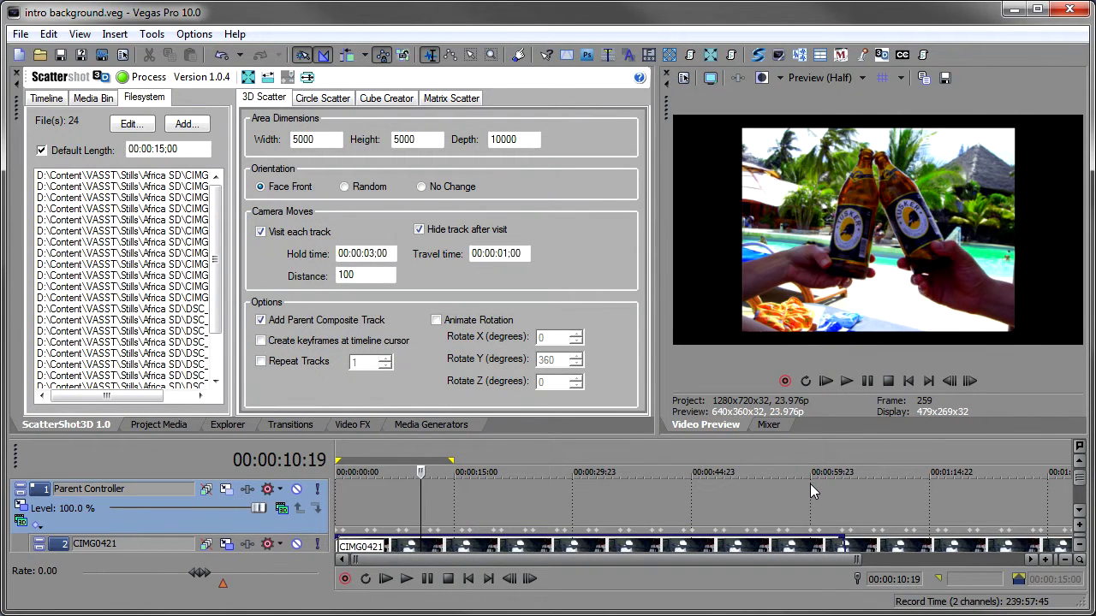
- Start a new project and add intro background.veg from the demo folder to the timeline as a nested event
left_click(19, 55)
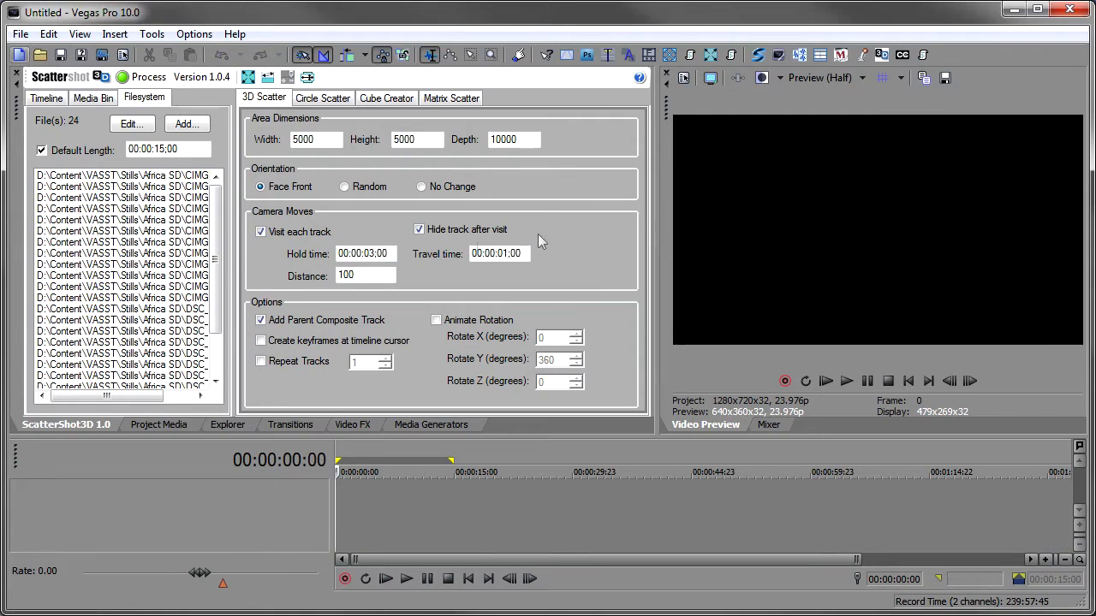
left_click(182, 424)
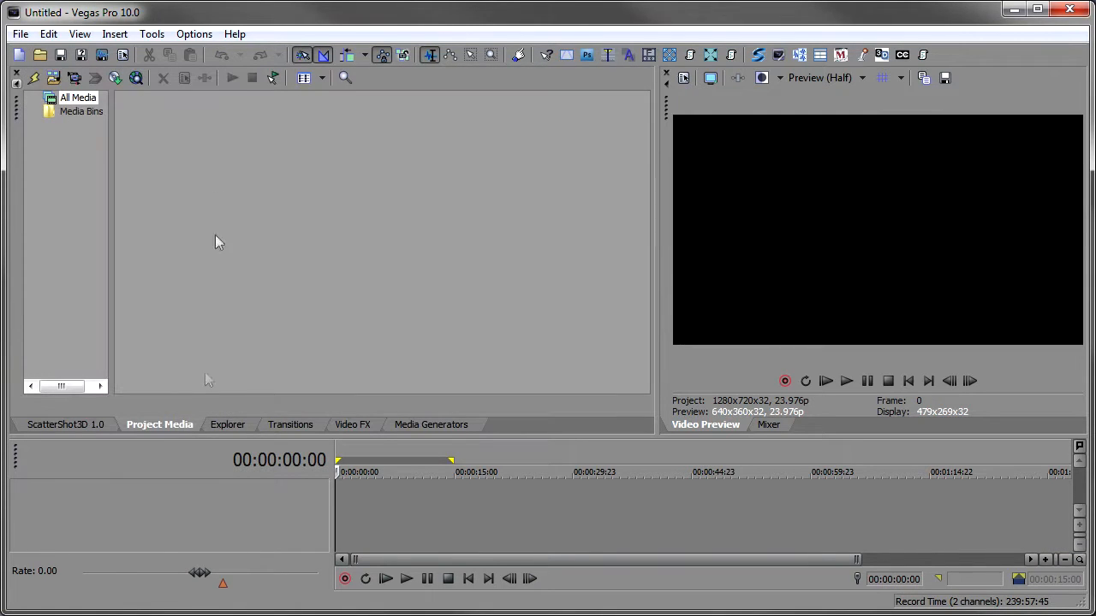
left_click(230, 426)
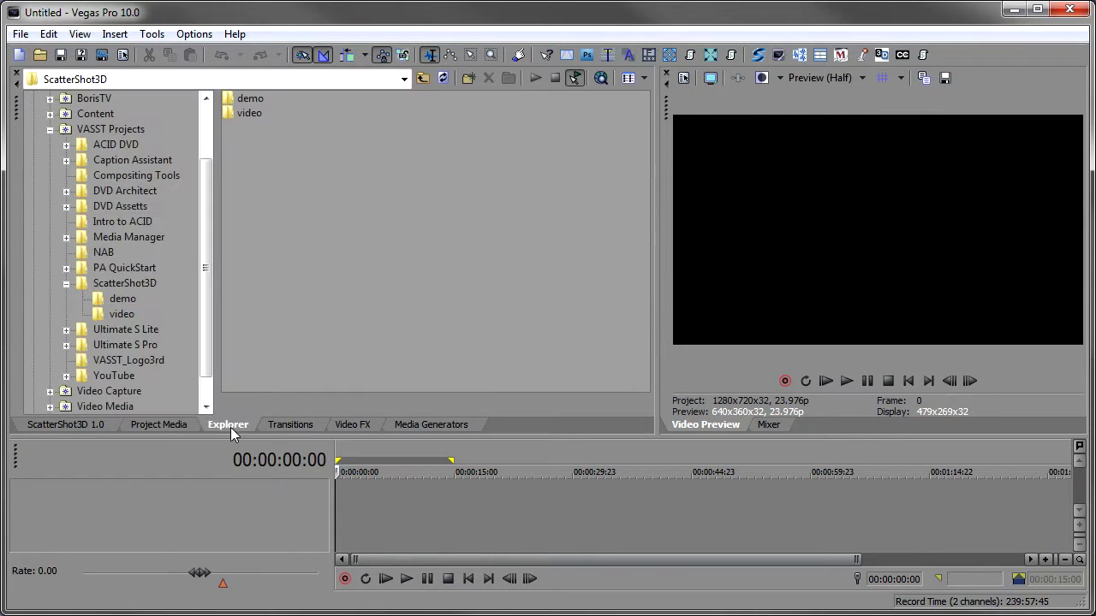
double_click(248, 100)
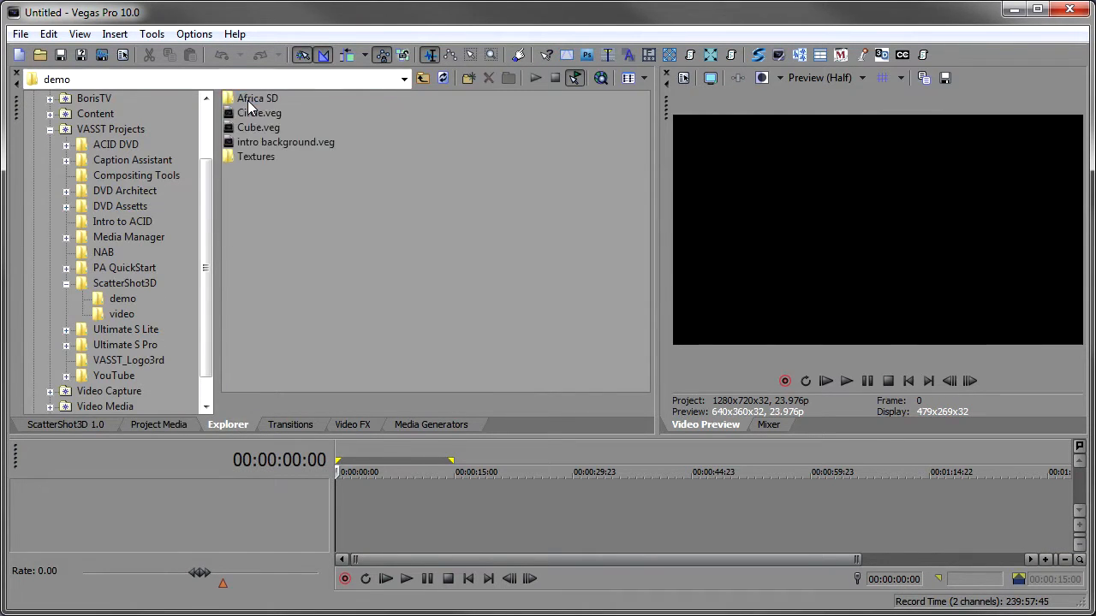
left_click(282, 142)
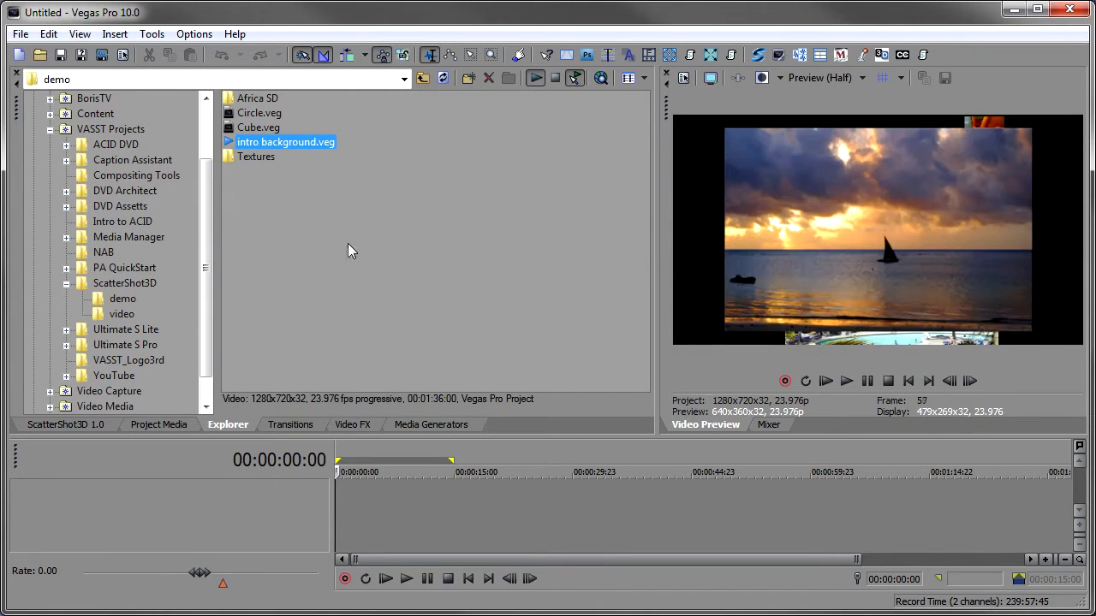
left_click_drag(314, 141, 393, 512)
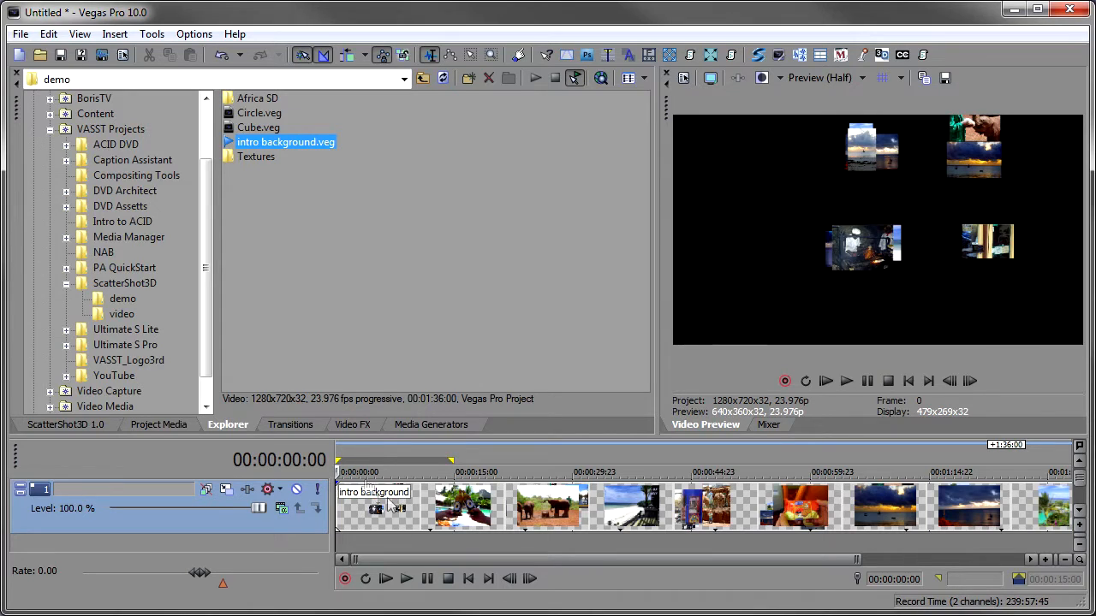
- Insert a new video track and add a text media event on it at about 3 seconds
left_click(114, 34)
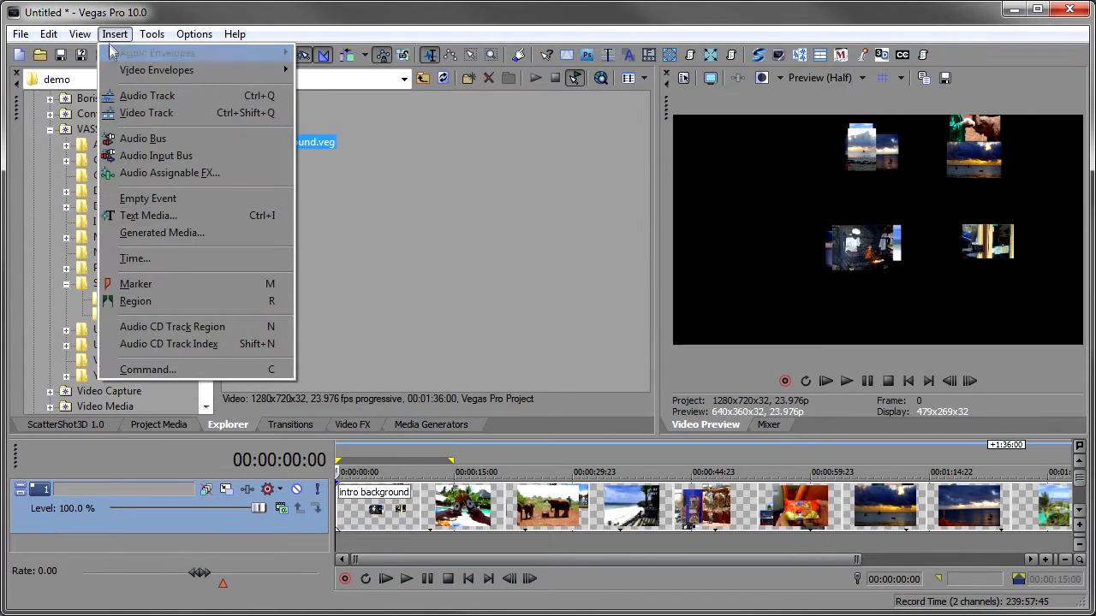
left_click(145, 113)
left_click(360, 499)
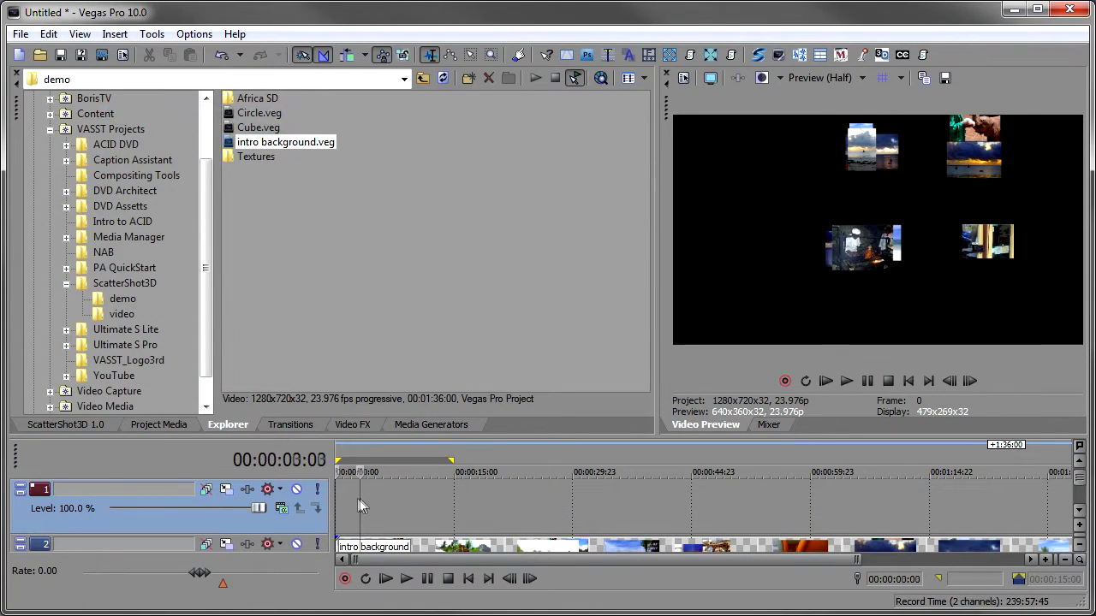
right_click(359, 499)
left_click(419, 611)
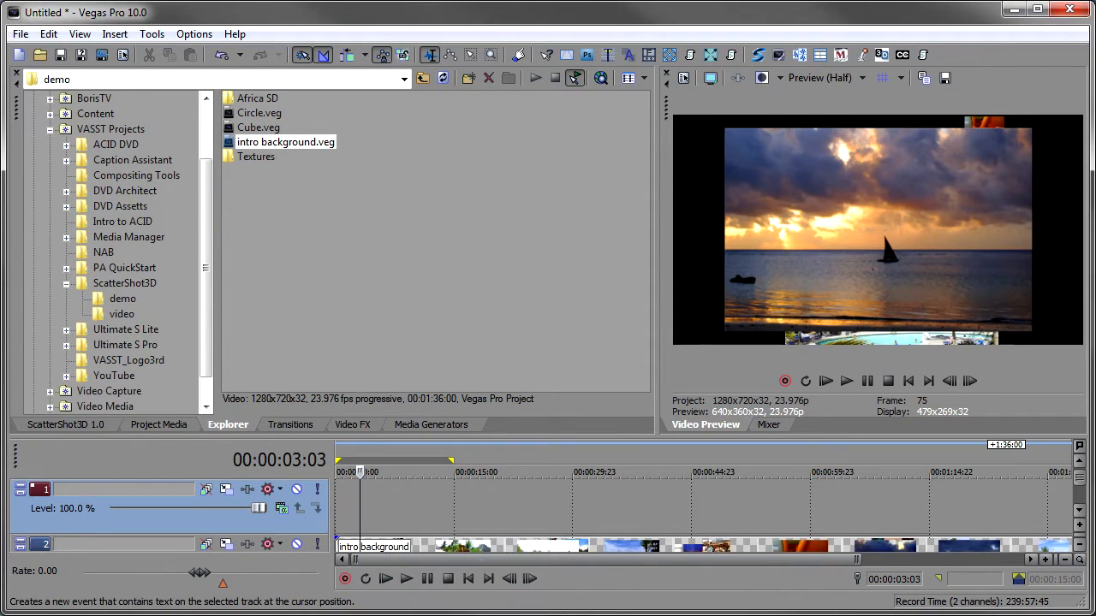
- Replace the sample text with "Welcome" and close the text generator
scroll(310, 393, "down", 1)
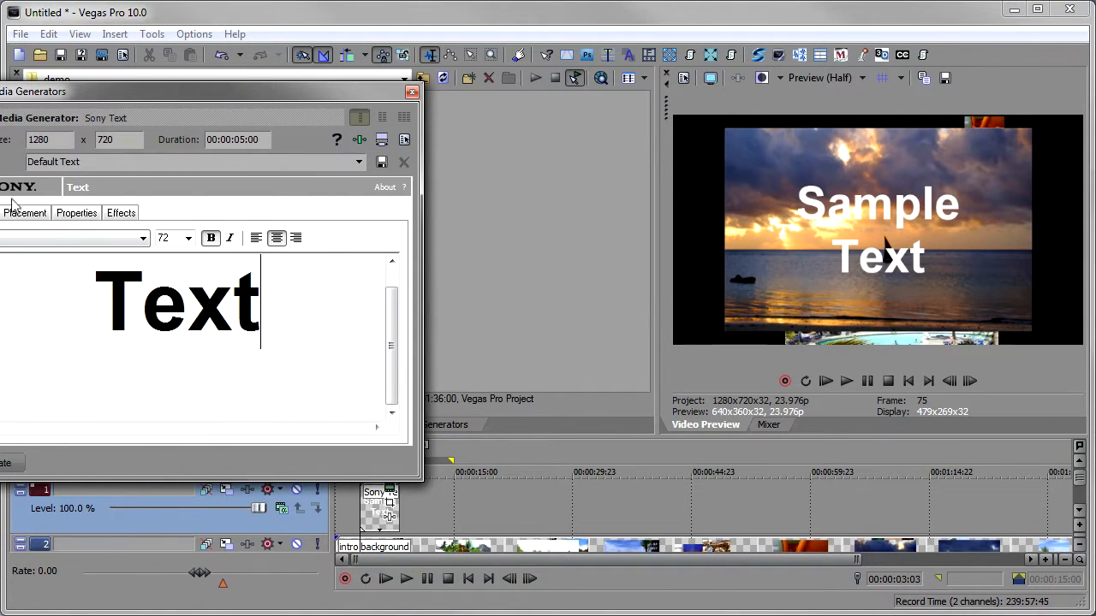
key("ctrl+a")
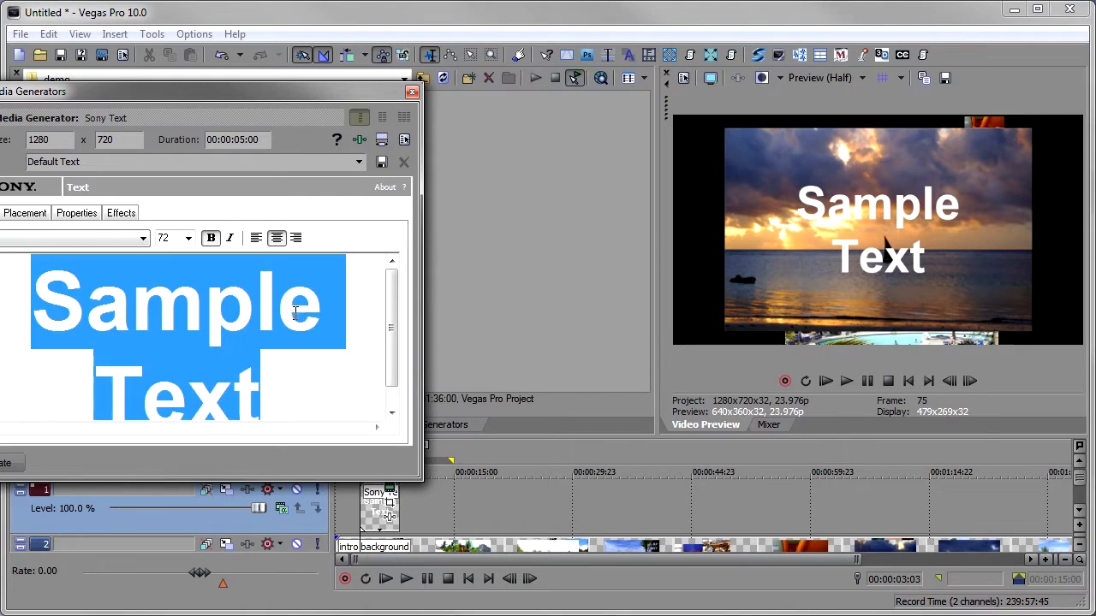
type("Wel")
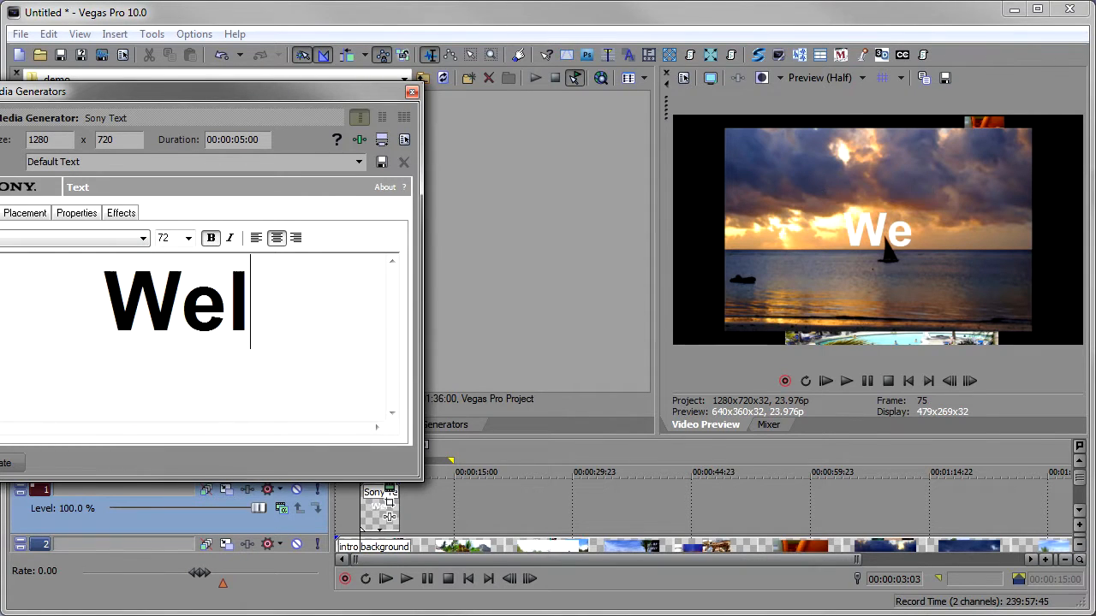
type("come")
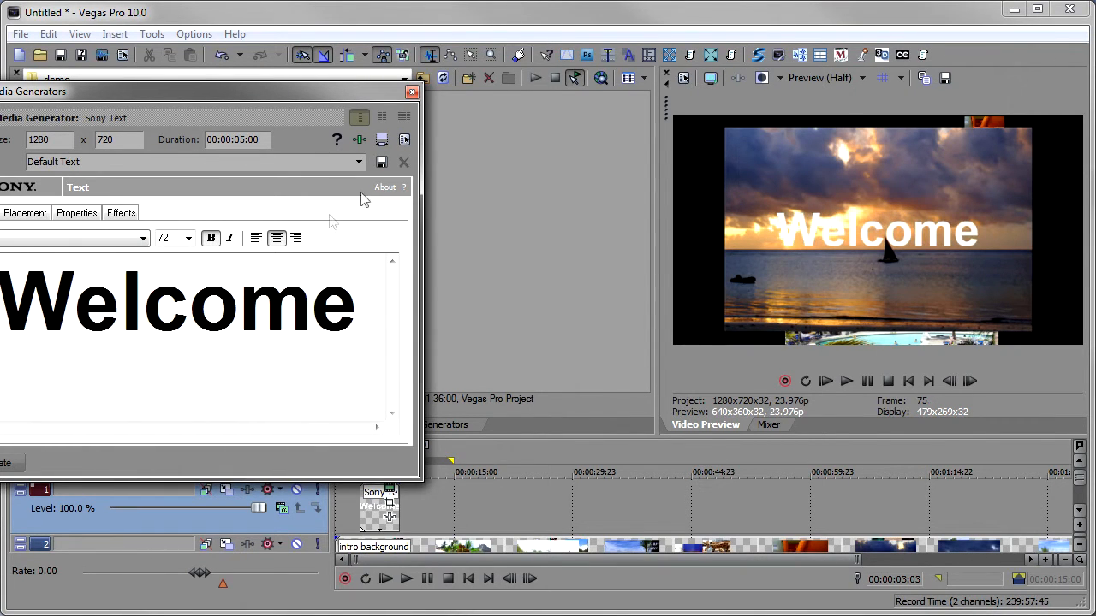
left_click(412, 92)
- Lengthen the Welcome text event slightly and play back the intro over the nested background
left_click_drag(396, 511, 420, 511)
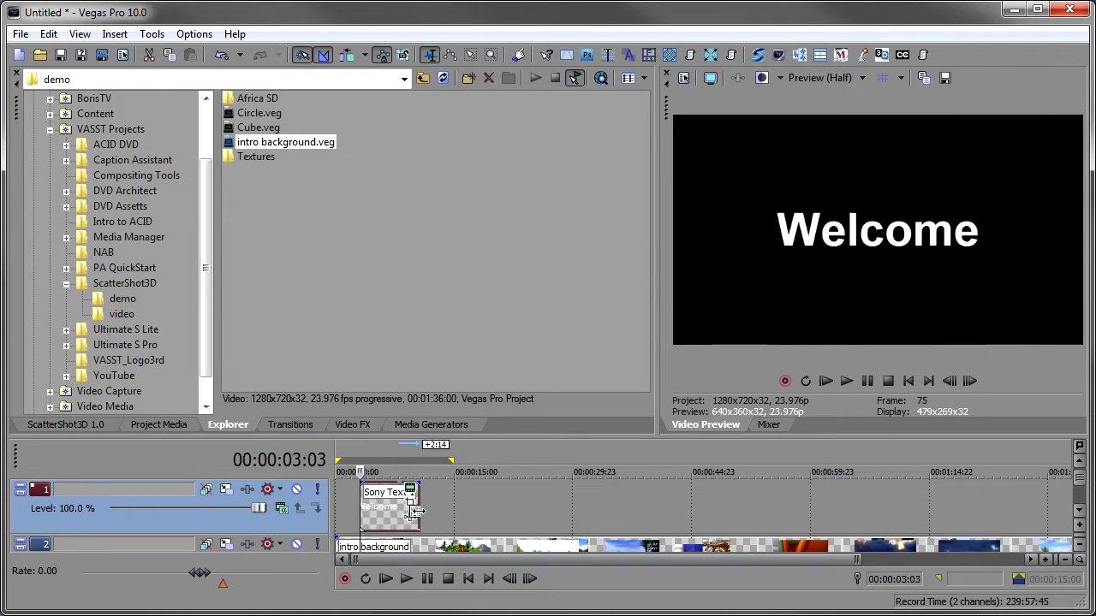
left_click(347, 517)
key("space")
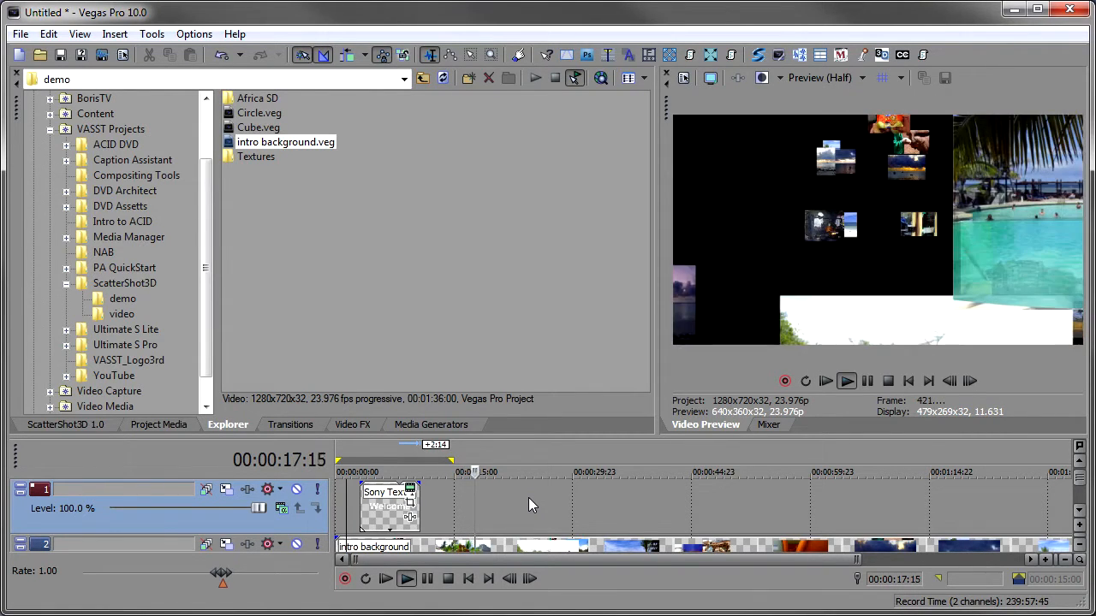
key("Return")
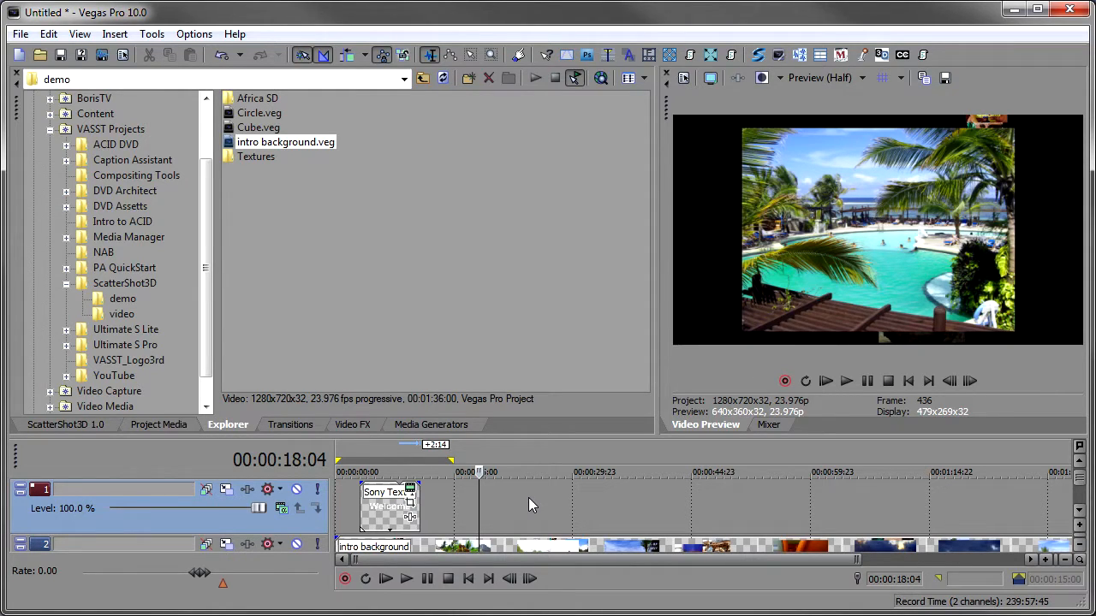
- Start a new project and process a 3D Scatter with Add Parent Composite Track enabled and Visit each track disabled
left_click(18, 54)
left_click(559, 275)
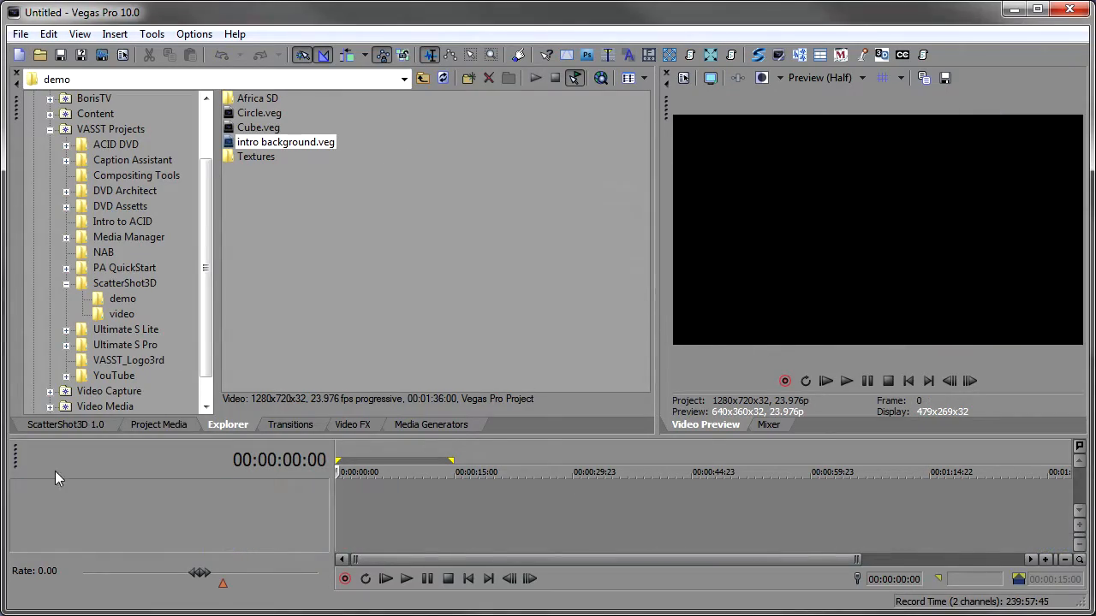
left_click(78, 426)
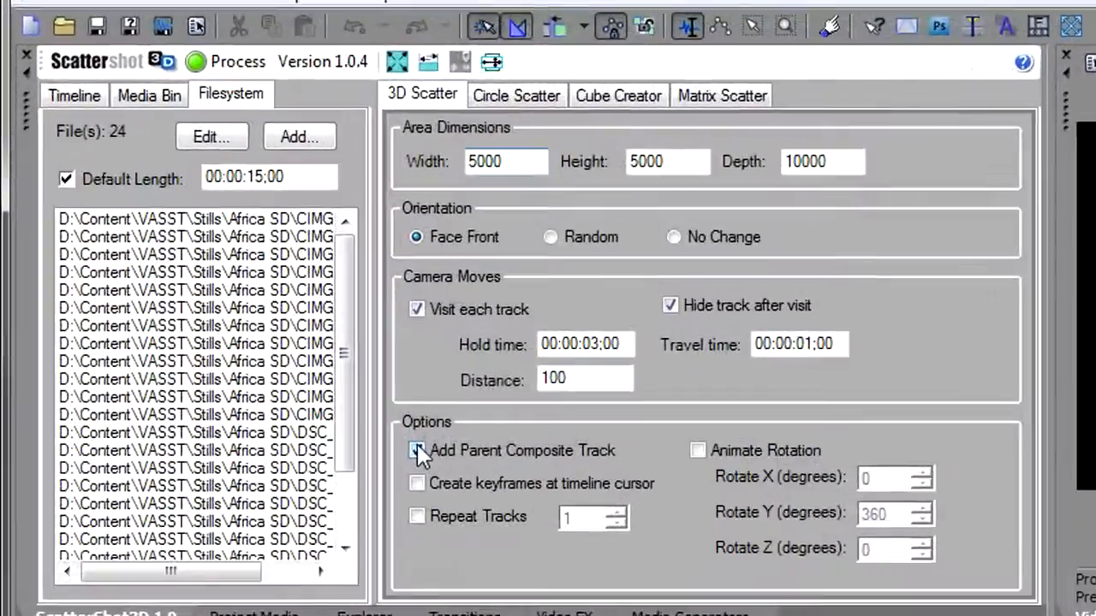
left_click(417, 450)
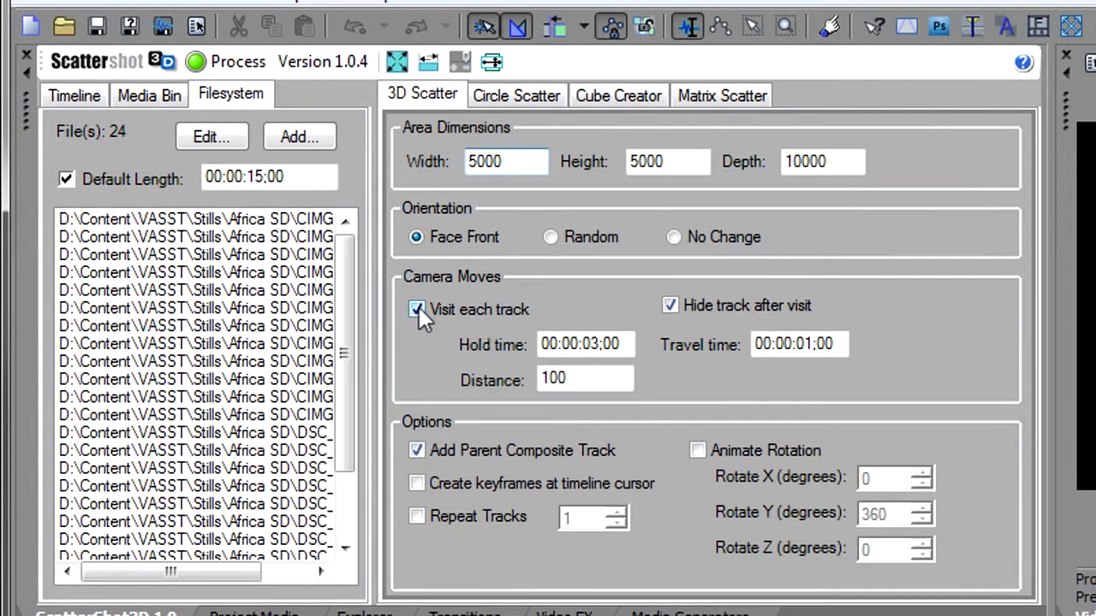
left_click(472, 311)
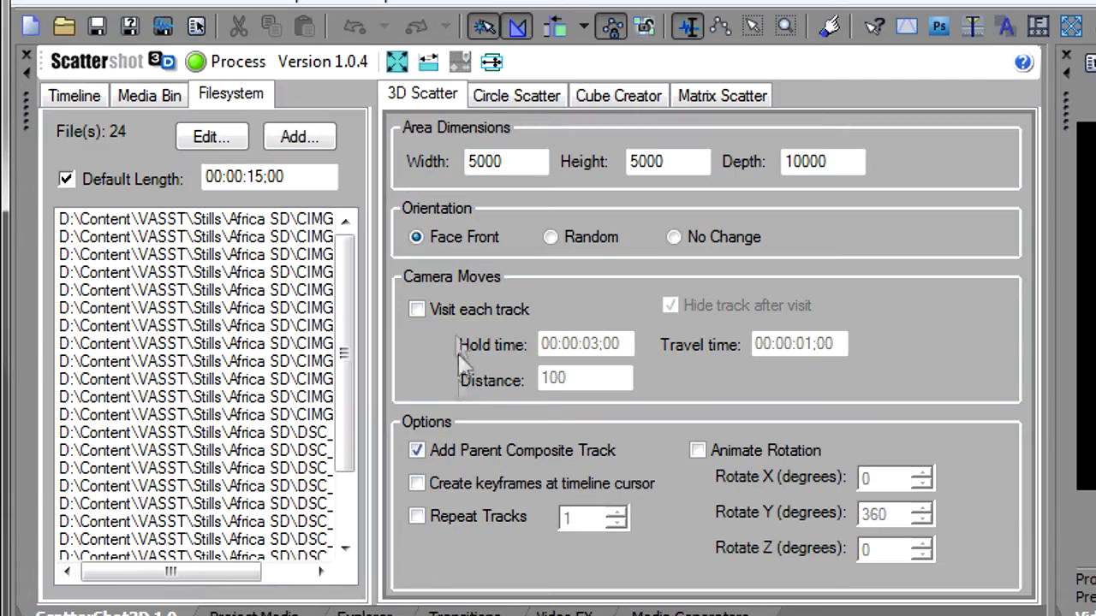
left_click(254, 71)
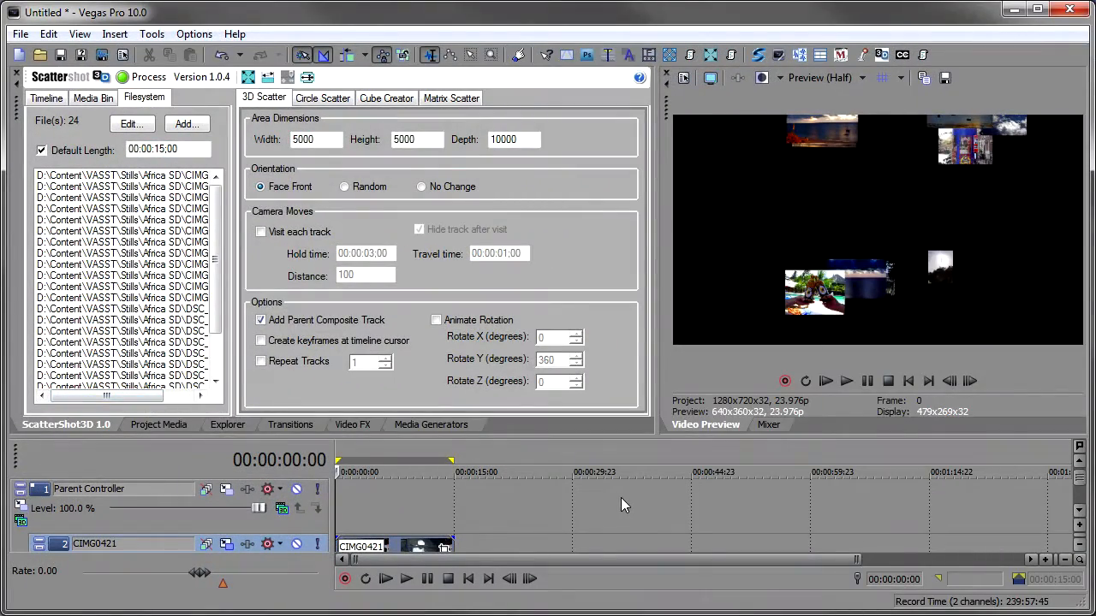
- Inspect the generated tracks in the enlarged timeline view
key("F11")
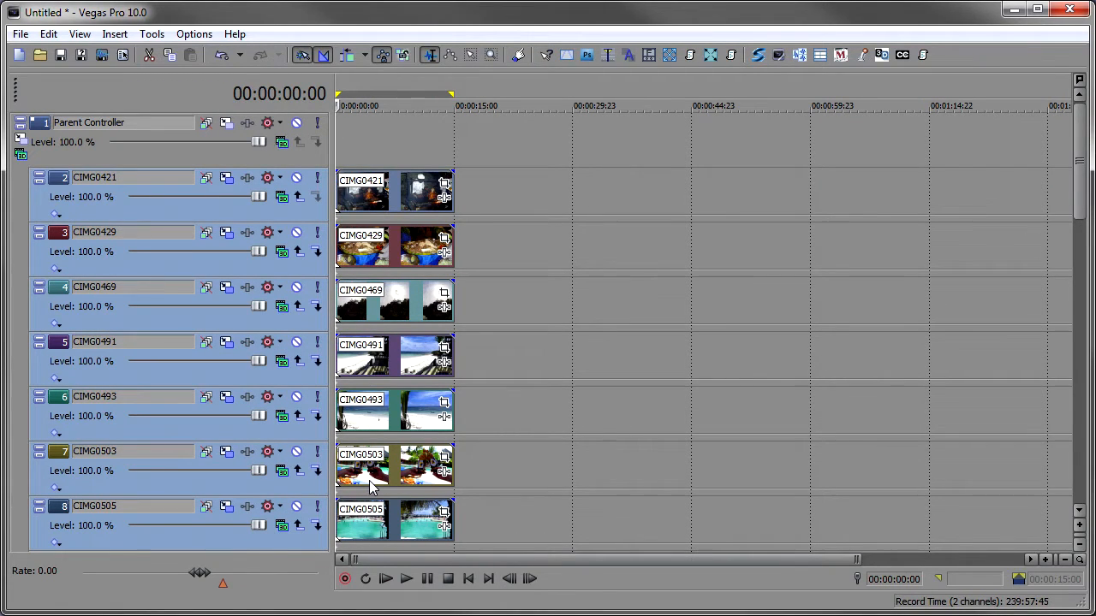
key("F11")
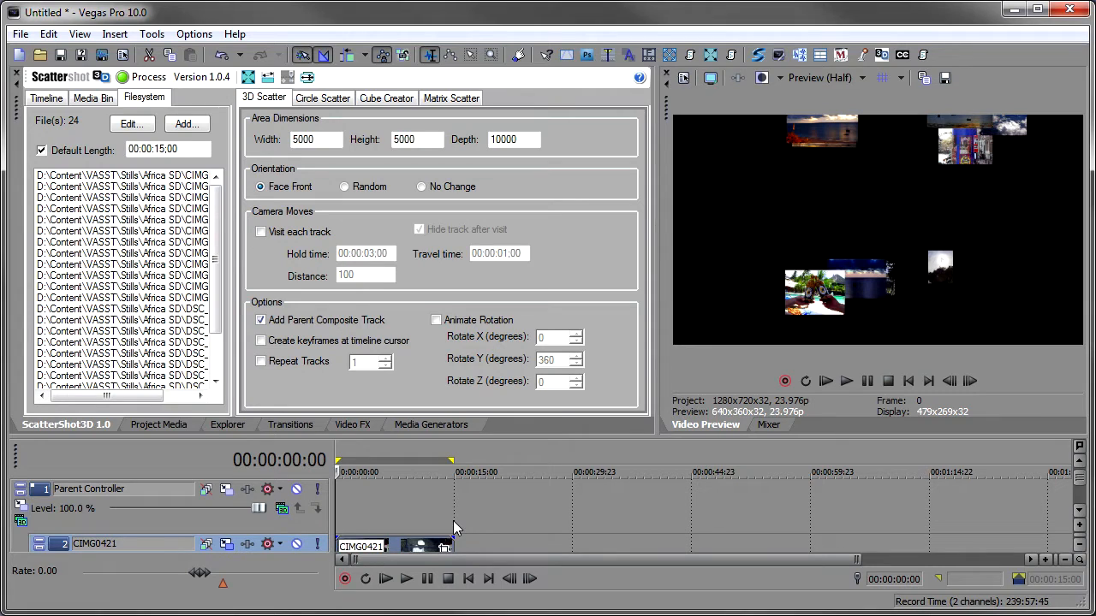
key("F11")
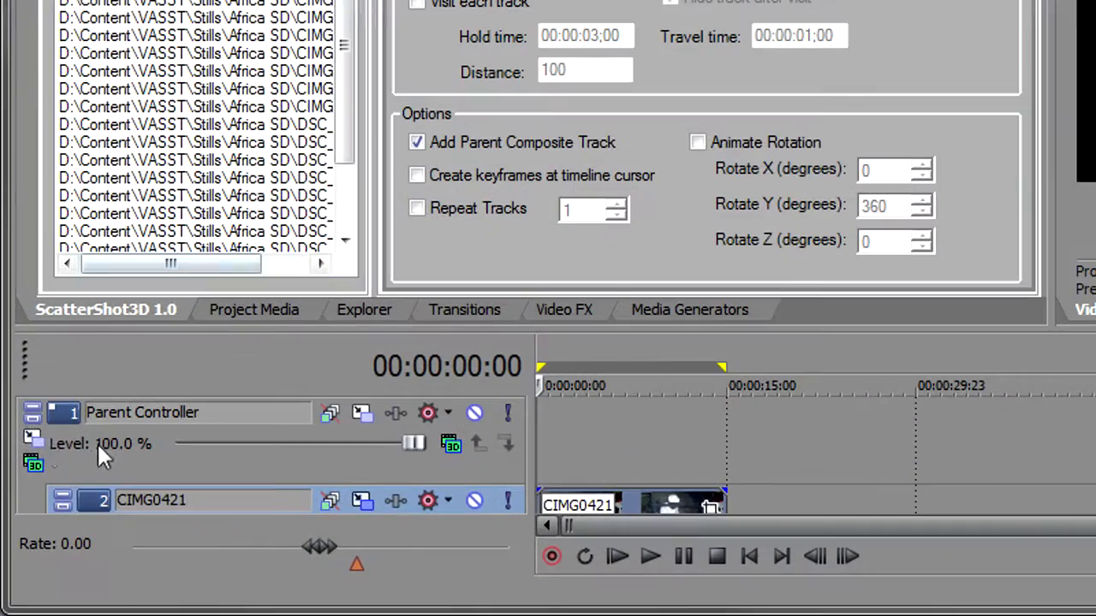
- In the parent track motion at about 5 seconds, move the scatter back and rotate it about 39° in Y, then play it from the start
left_click(32, 437)
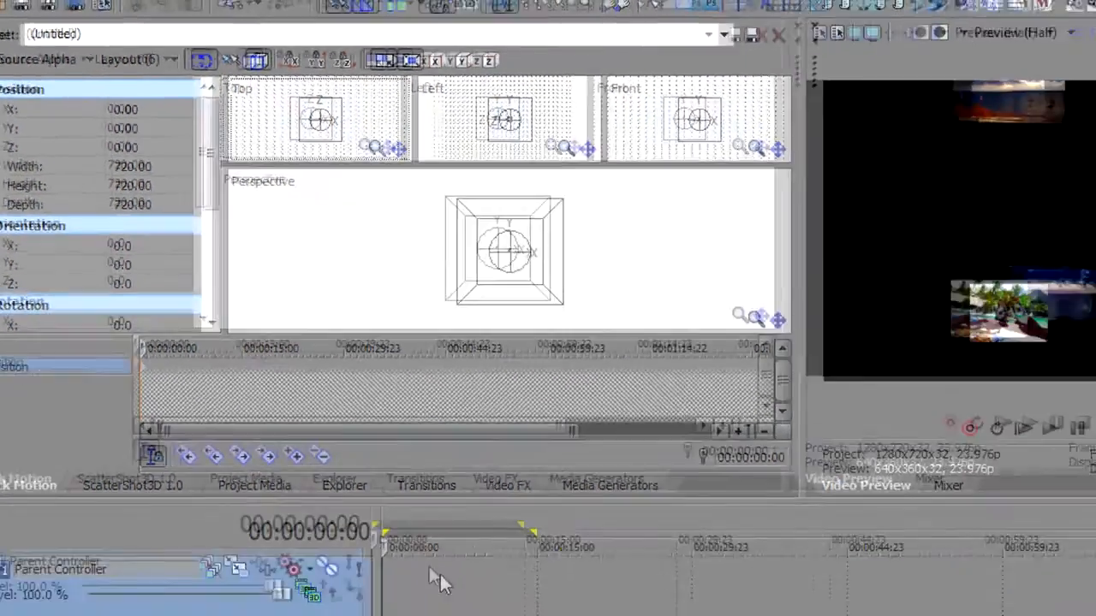
left_click(441, 577)
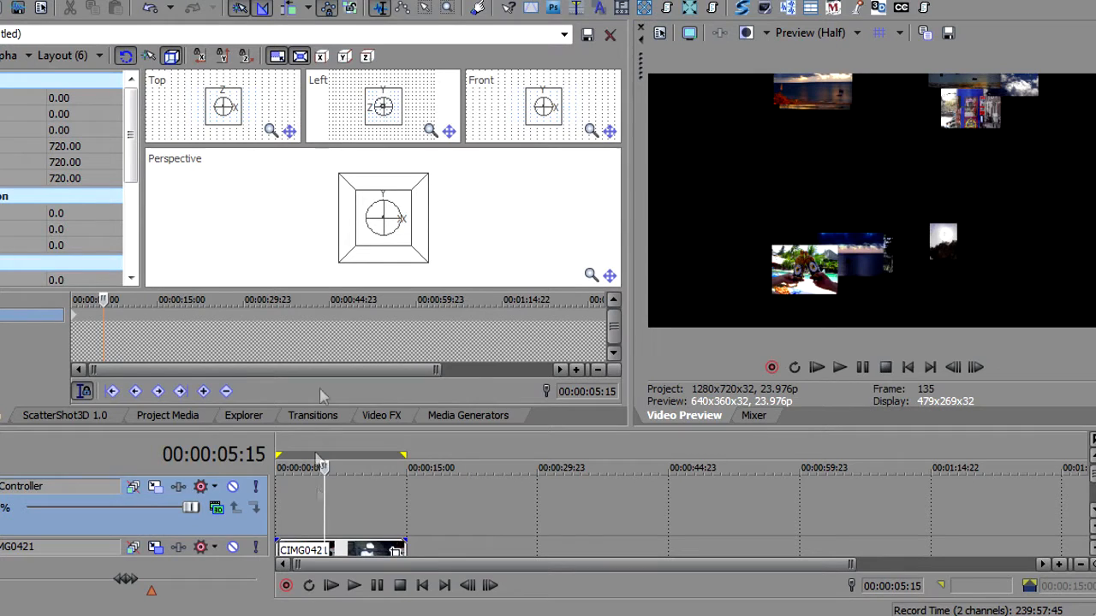
left_click(236, 118)
left_click_drag(235, 118, 227, 0)
left_click(385, 230)
scroll(385, 231, "up", 3)
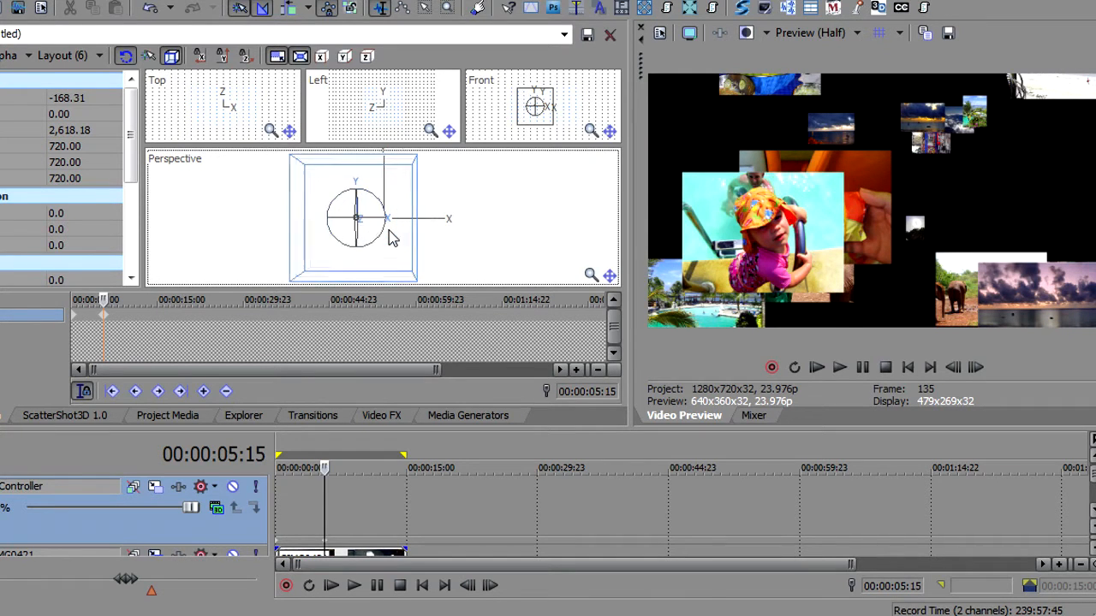
left_click_drag(368, 217, 262, 231)
left_click_drag(263, 231, 276, 232)
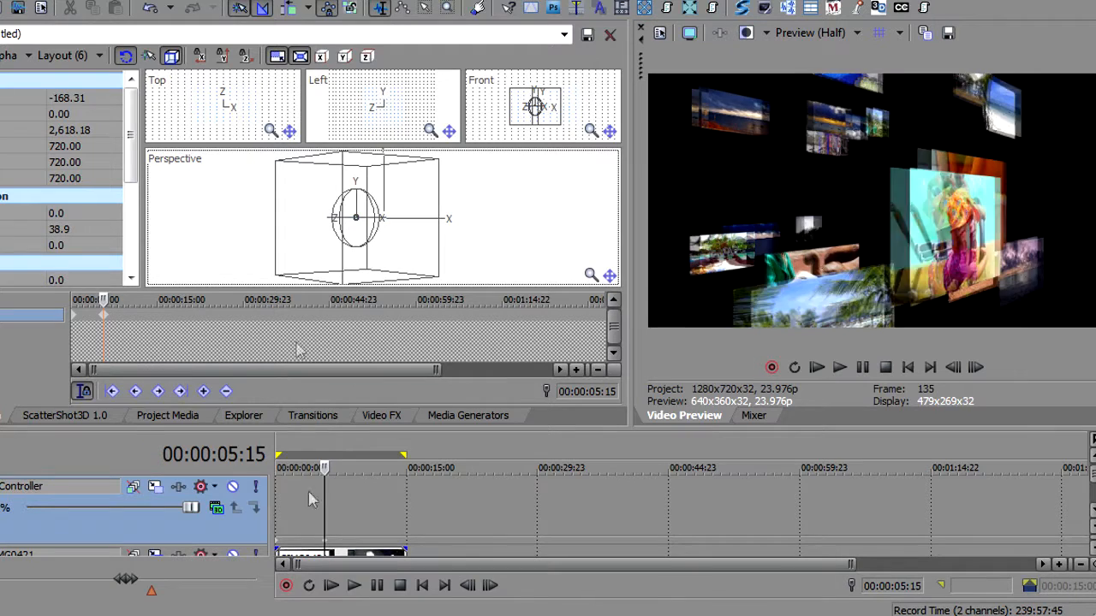
left_click(330, 586)
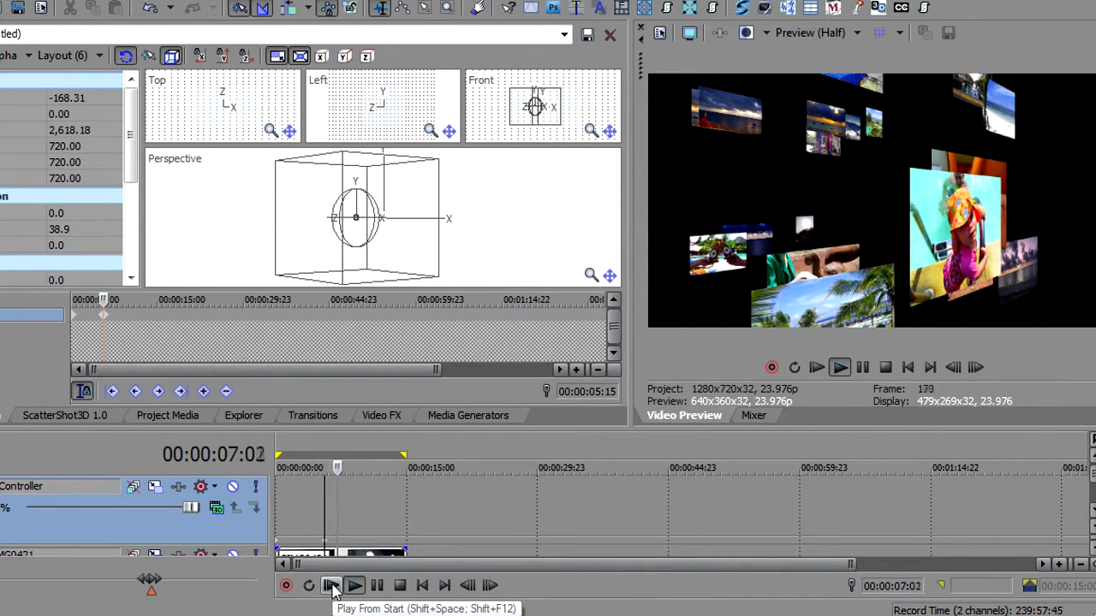
key("Return")
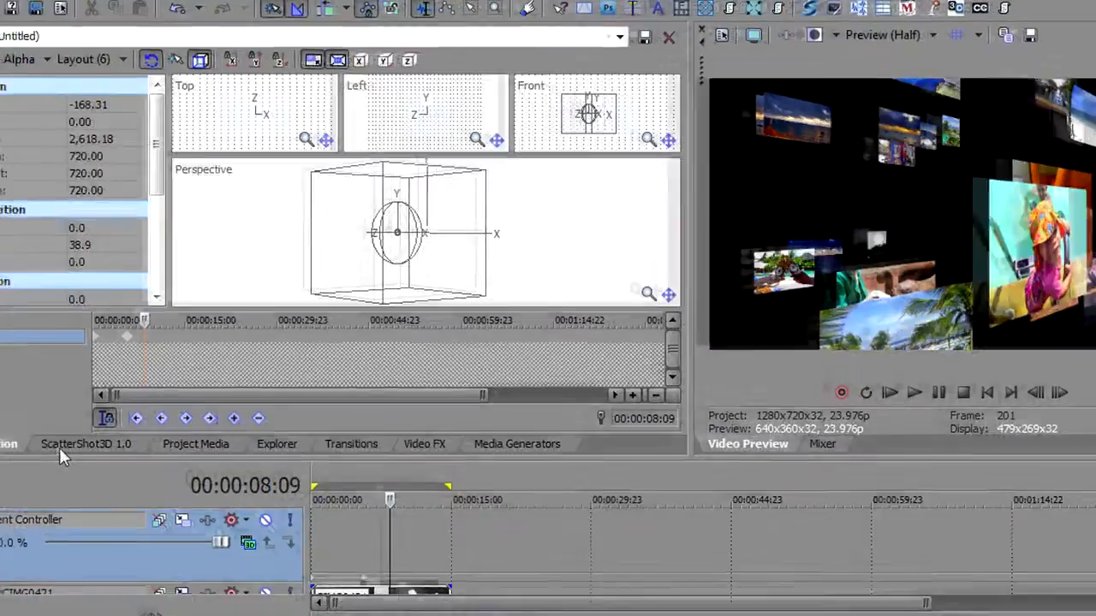
- Switch to the Circle Scatter options and start a new project without saving the current one
left_click(65, 416)
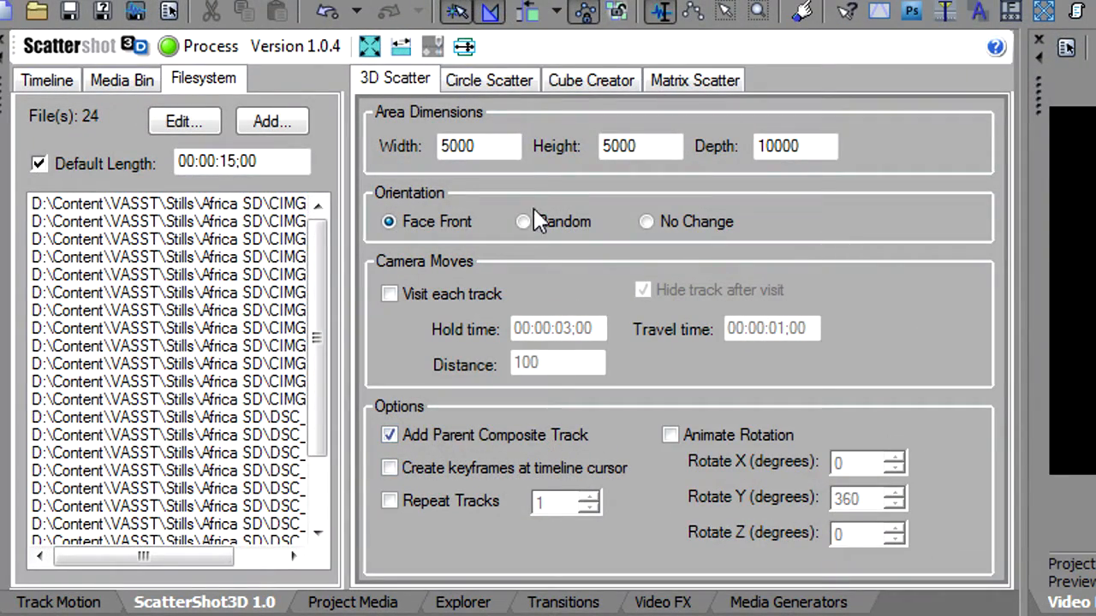
left_click(498, 86)
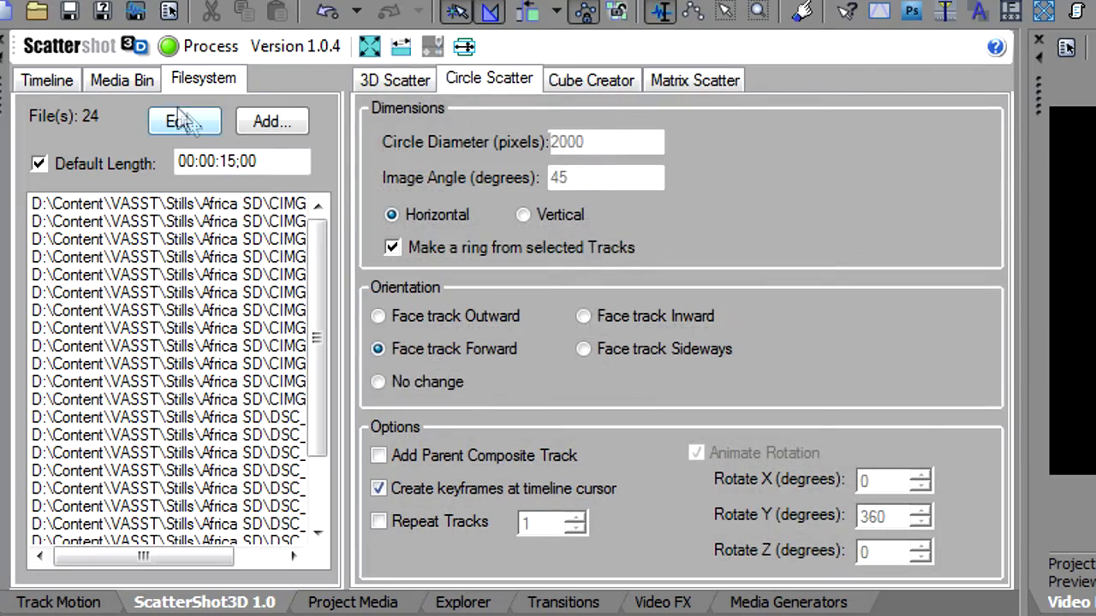
left_click(3, 16)
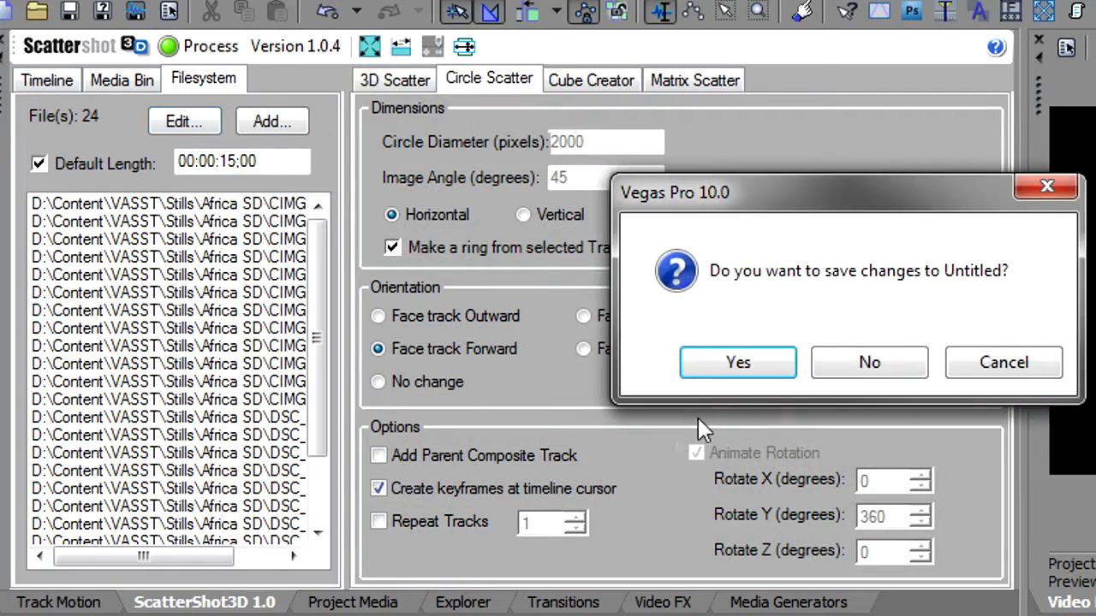
left_click(868, 364)
- Open the file list editor and remove CIMG0469.jpg from the photo list
left_click(184, 123)
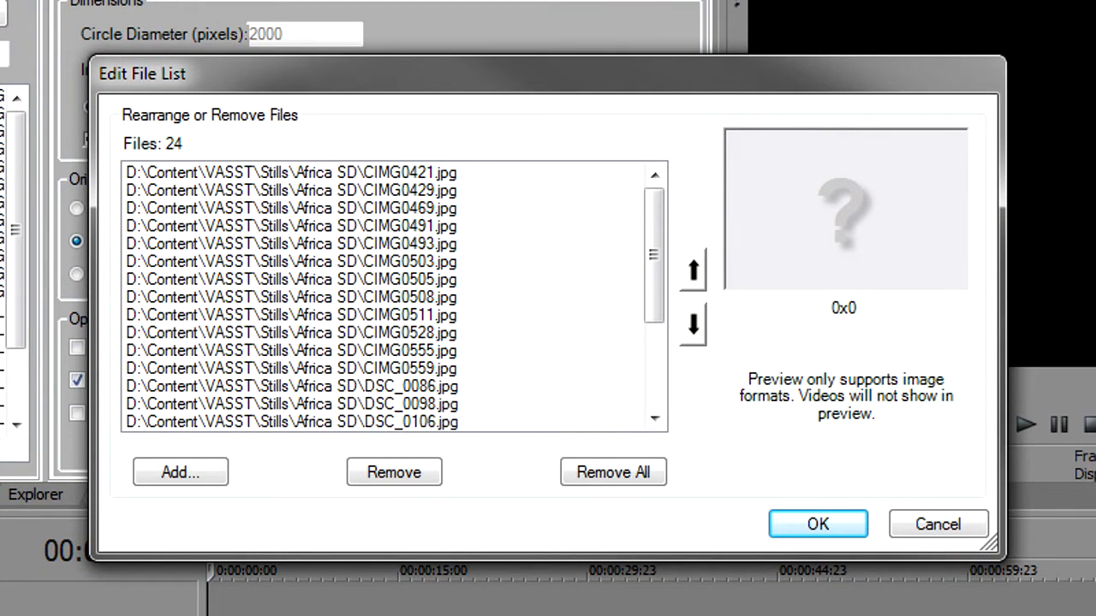
left_click(366, 190)
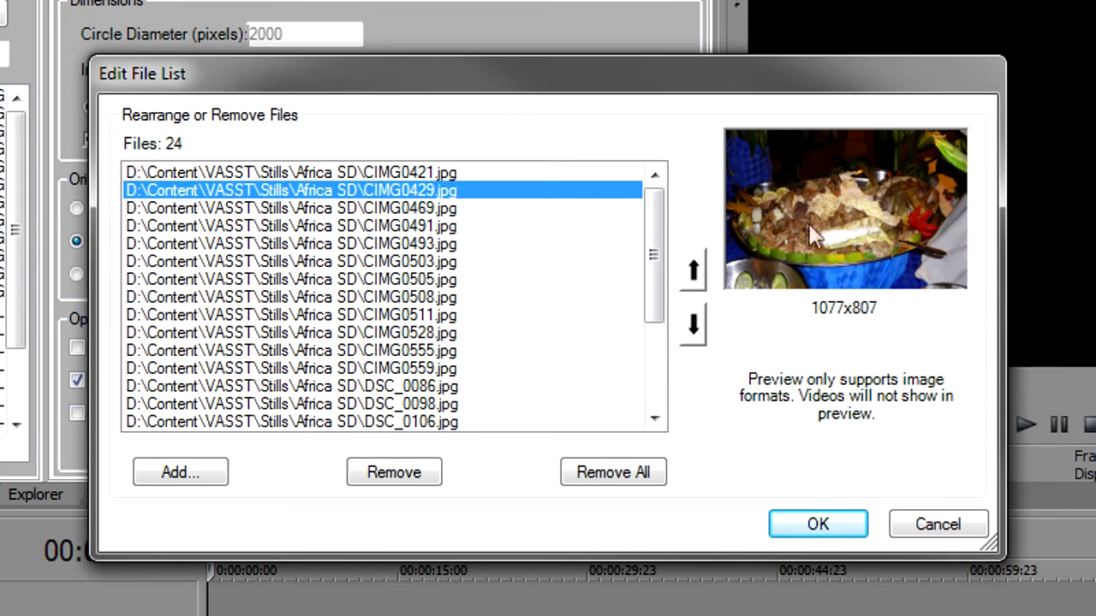
left_click(381, 210)
left_click(385, 244)
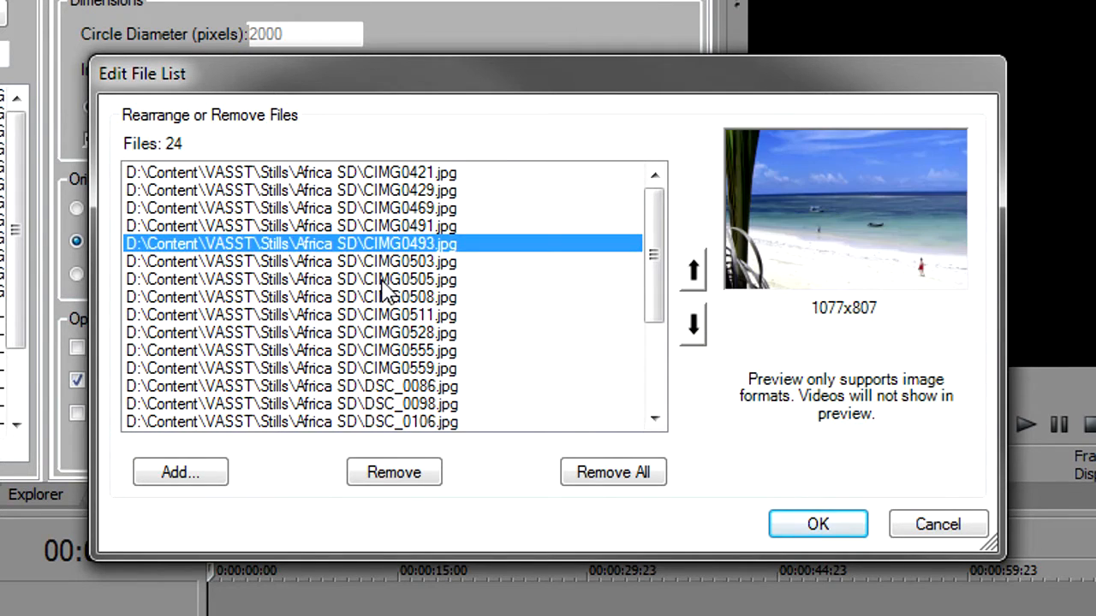
left_click(372, 227)
left_click(372, 209)
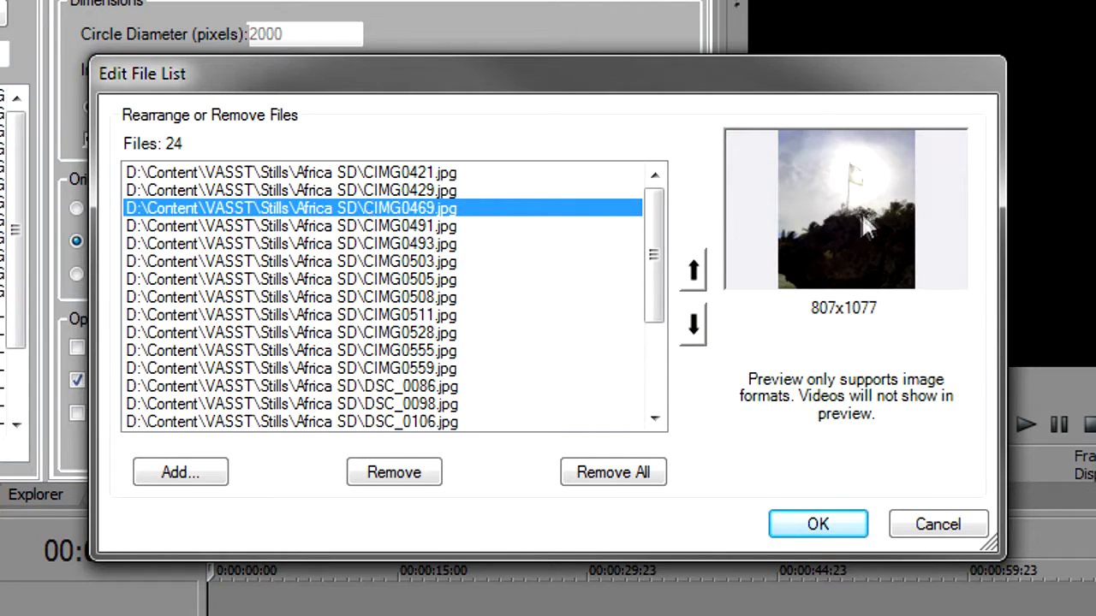
left_click(428, 473)
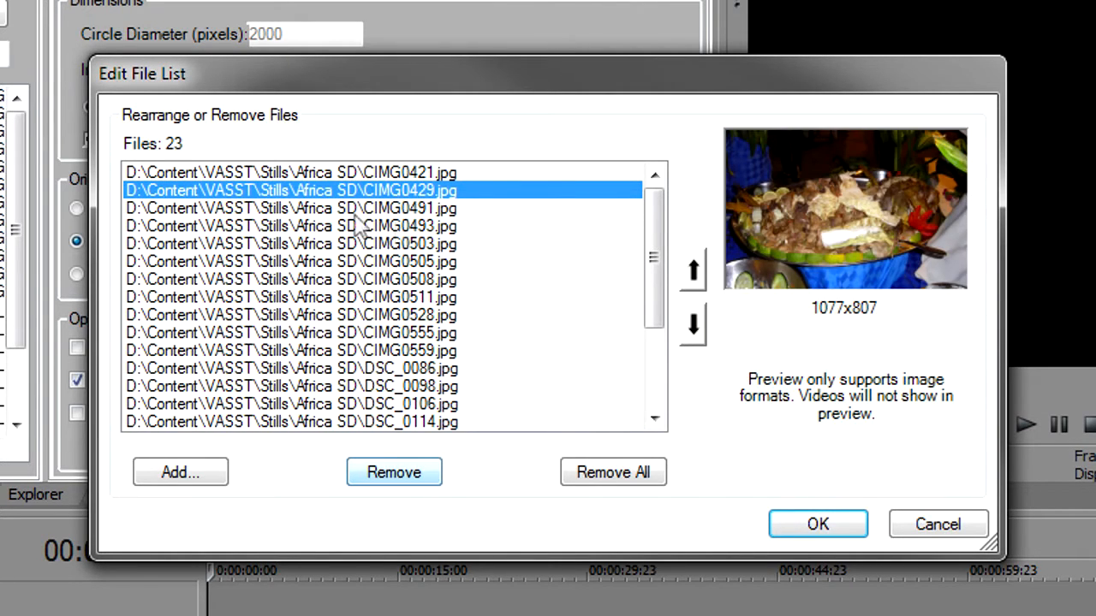
- Remove every file from CIMG0555.jpg through DSC_0367.jpg at the end of the list
left_click(411, 300)
left_click(423, 333)
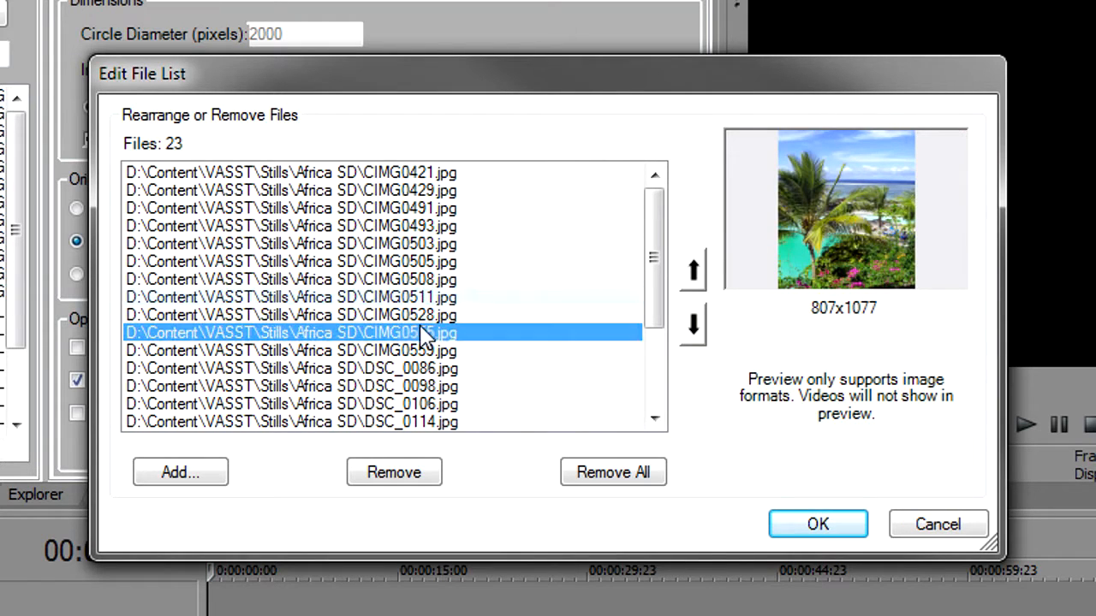
scroll(638, 299, "down", 3)
left_click(453, 424, "shift")
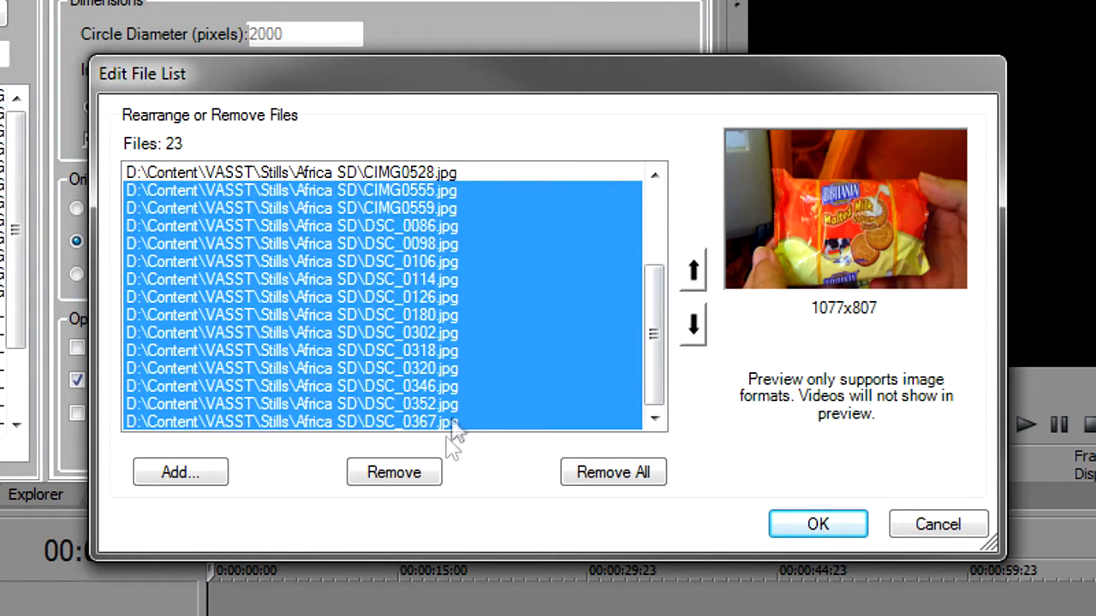
left_click(395, 476)
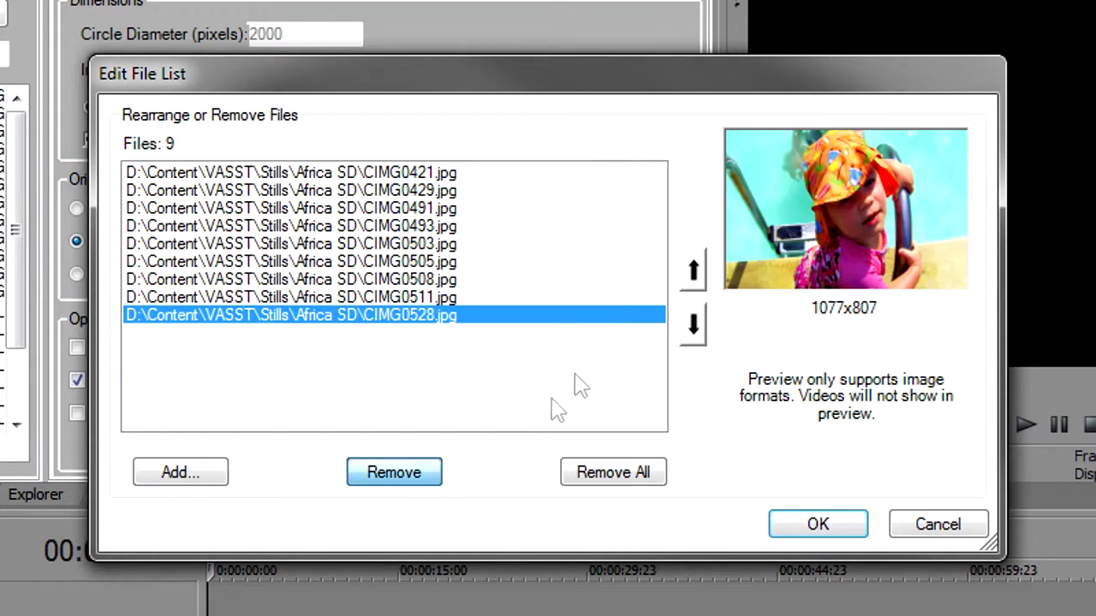
- Confirm the edited file list
left_click(371, 173)
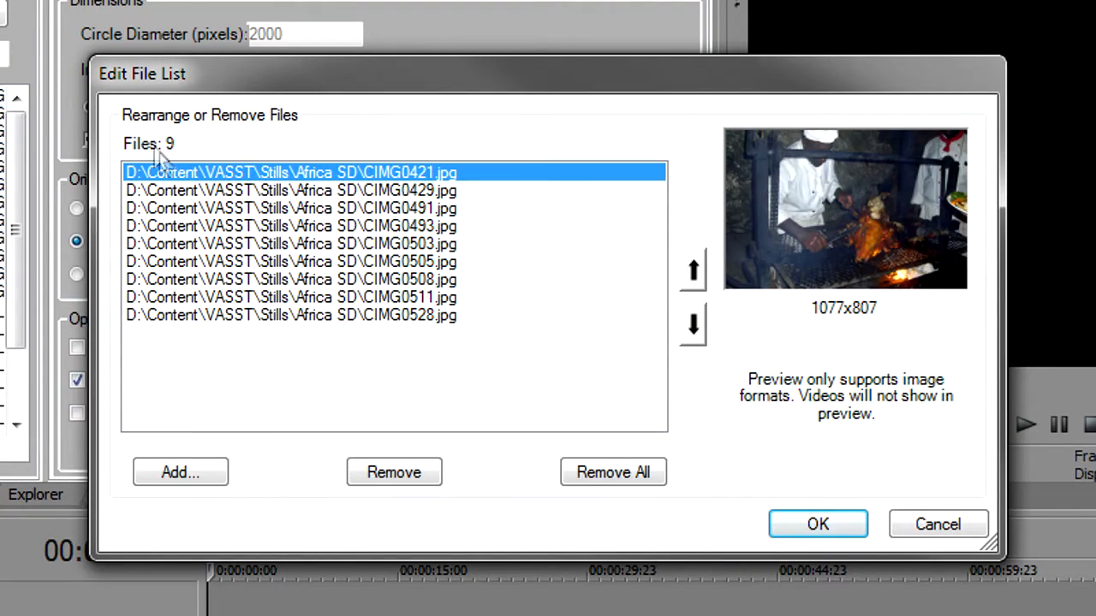
left_click(817, 525)
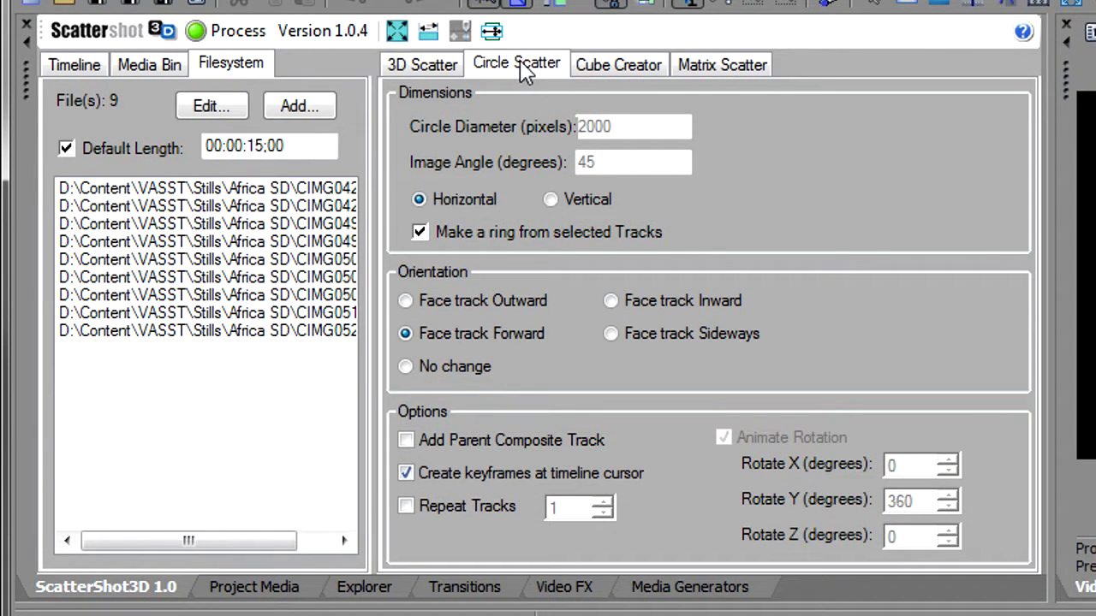
left_click(428, 231)
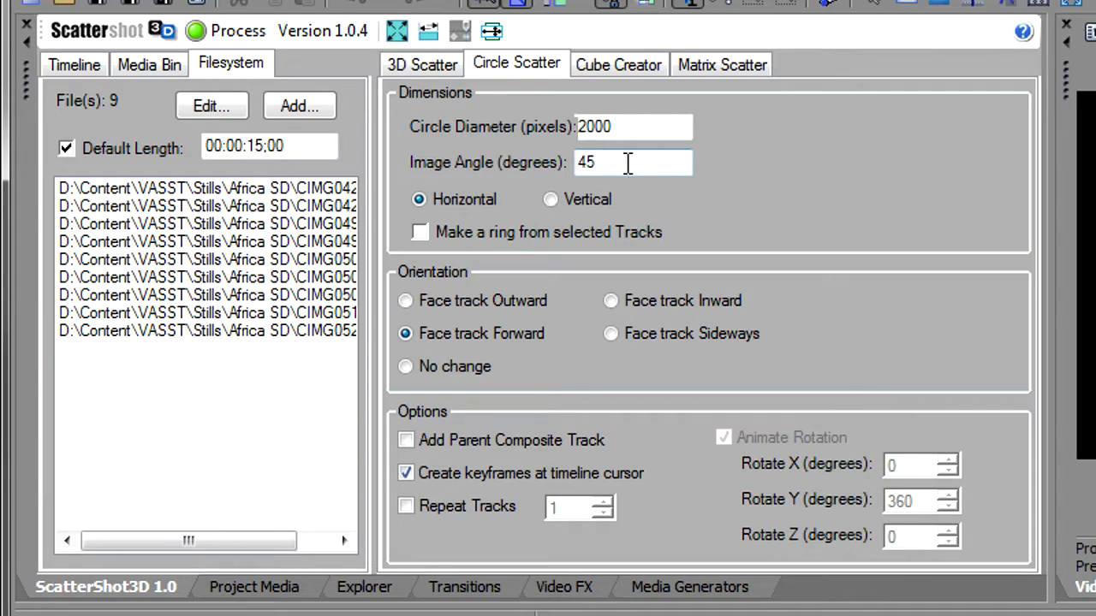
left_click(419, 233)
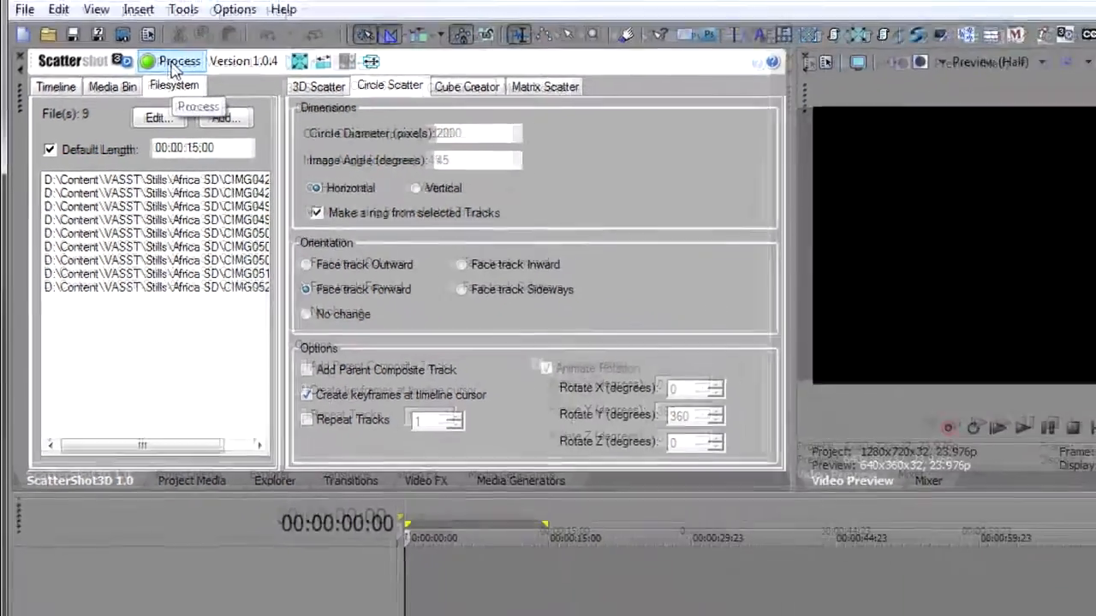
- Enable Add Parent Composite Track, process the Circle Scatter from the file list, and play the result
left_click(174, 65)
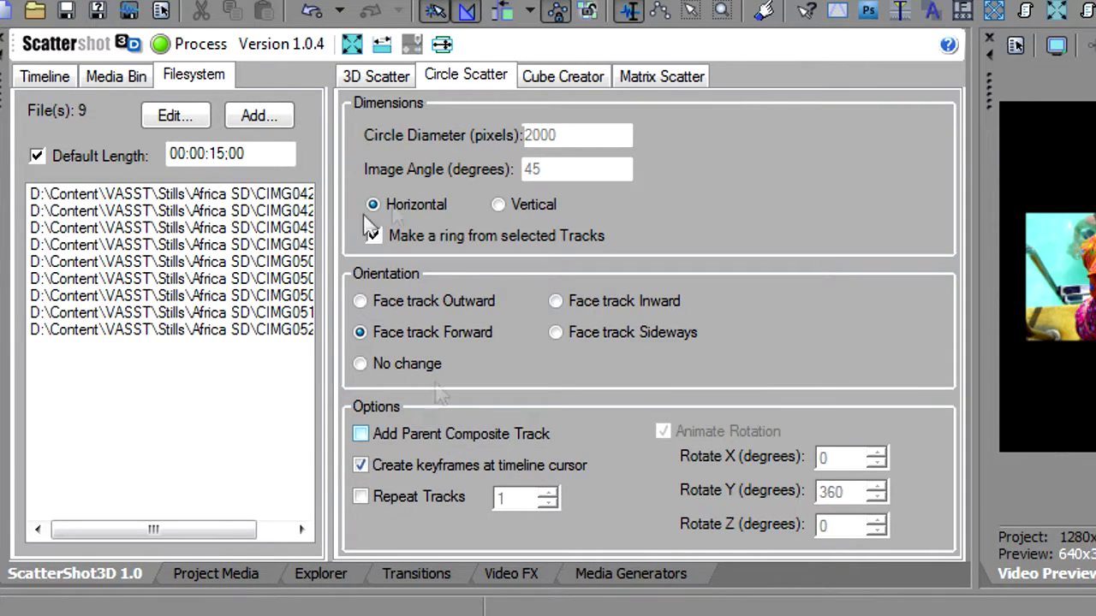
left_click(316, 9)
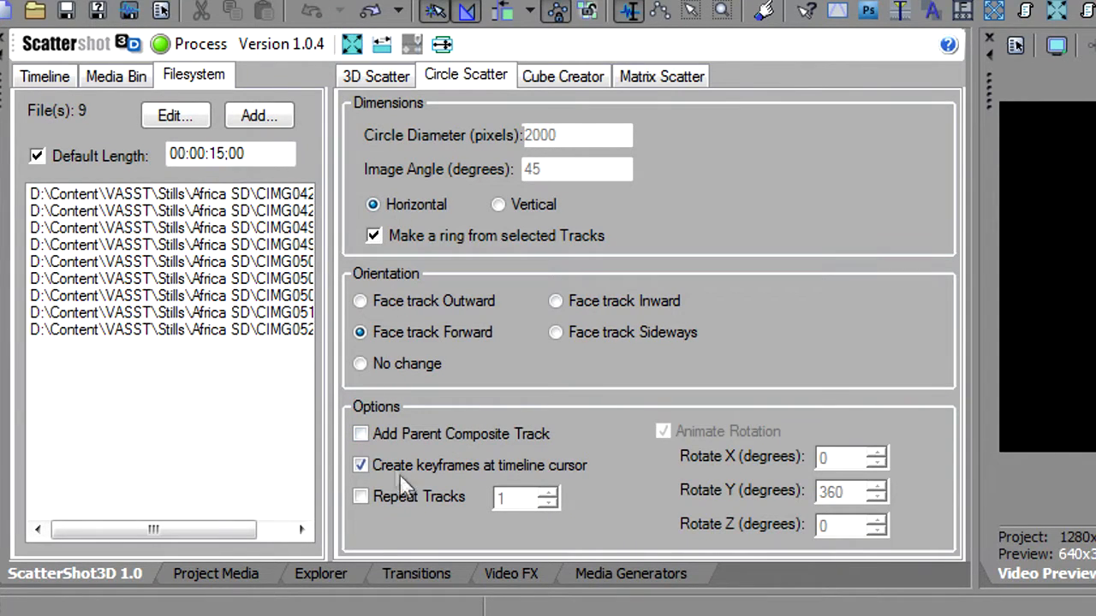
left_click(391, 434)
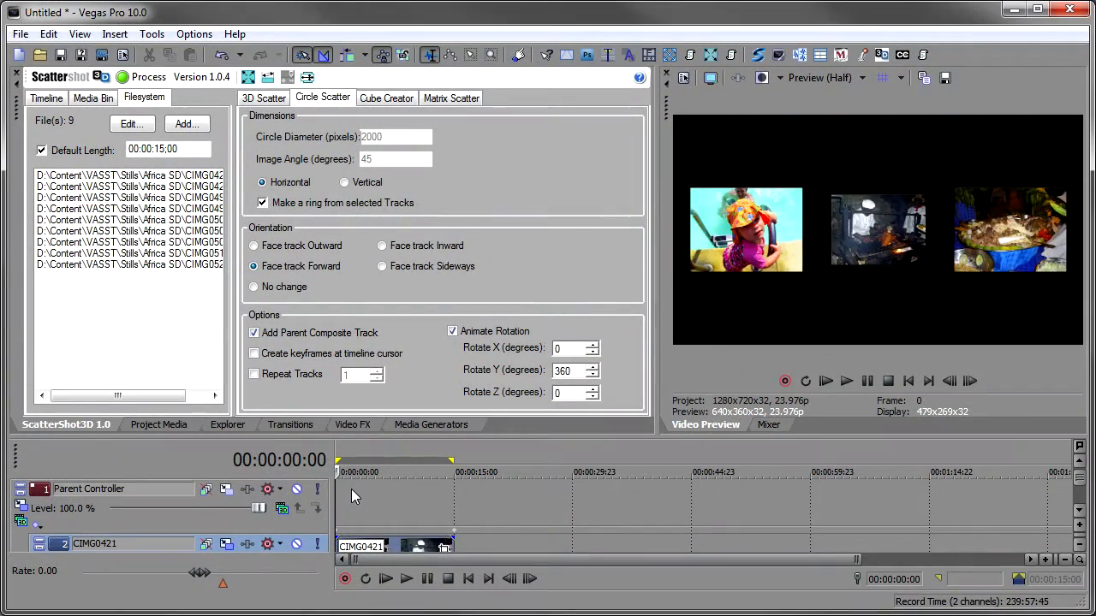
key("space")
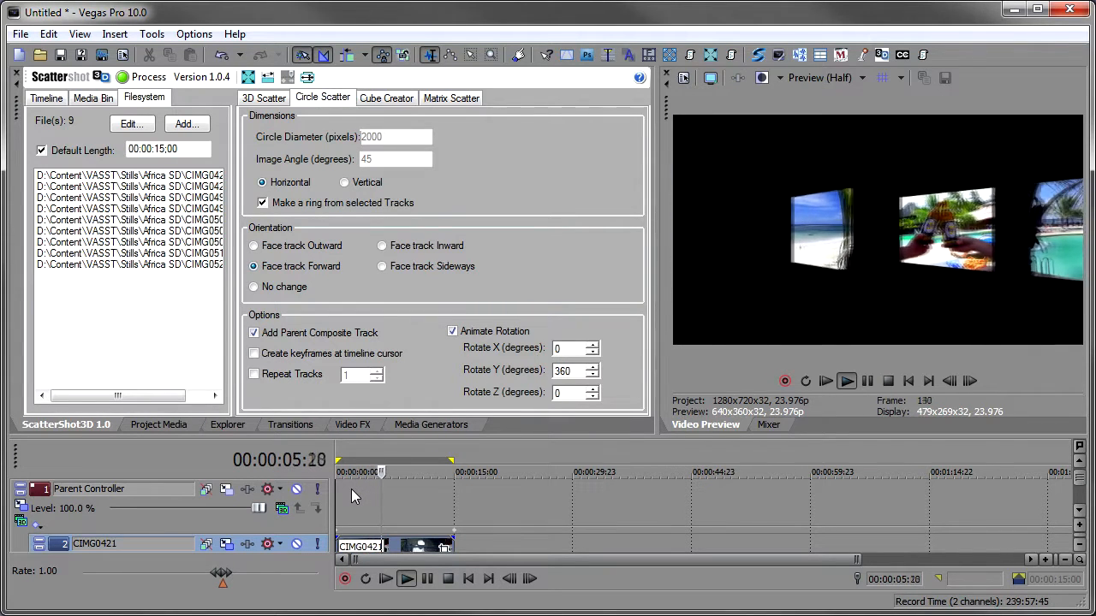
key("Return")
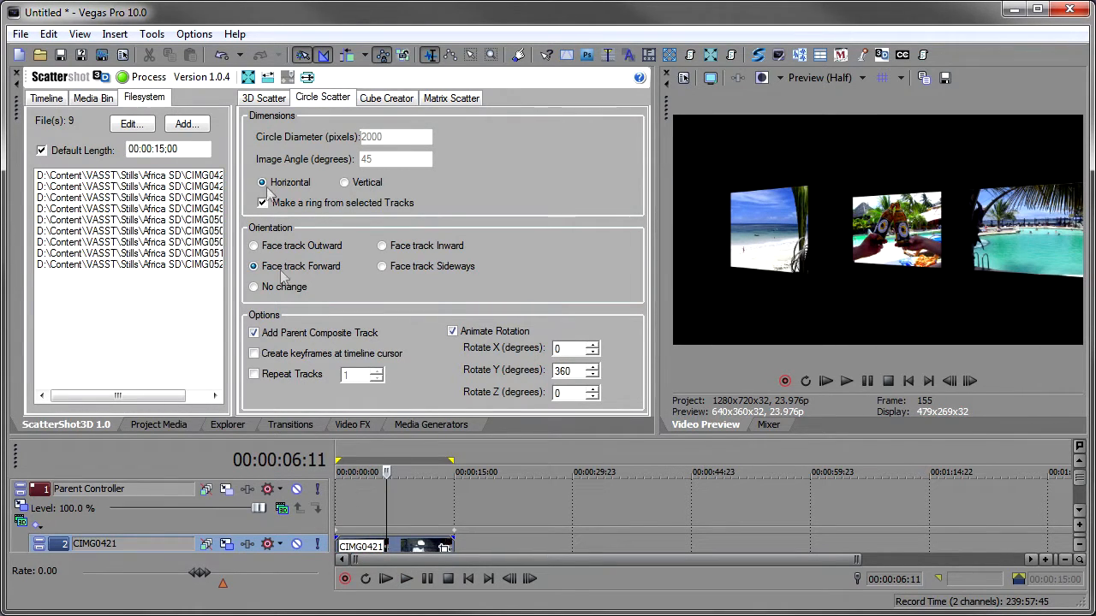
- Undo the scatter and process it again with the tracks set to face inward
left_click(221, 55)
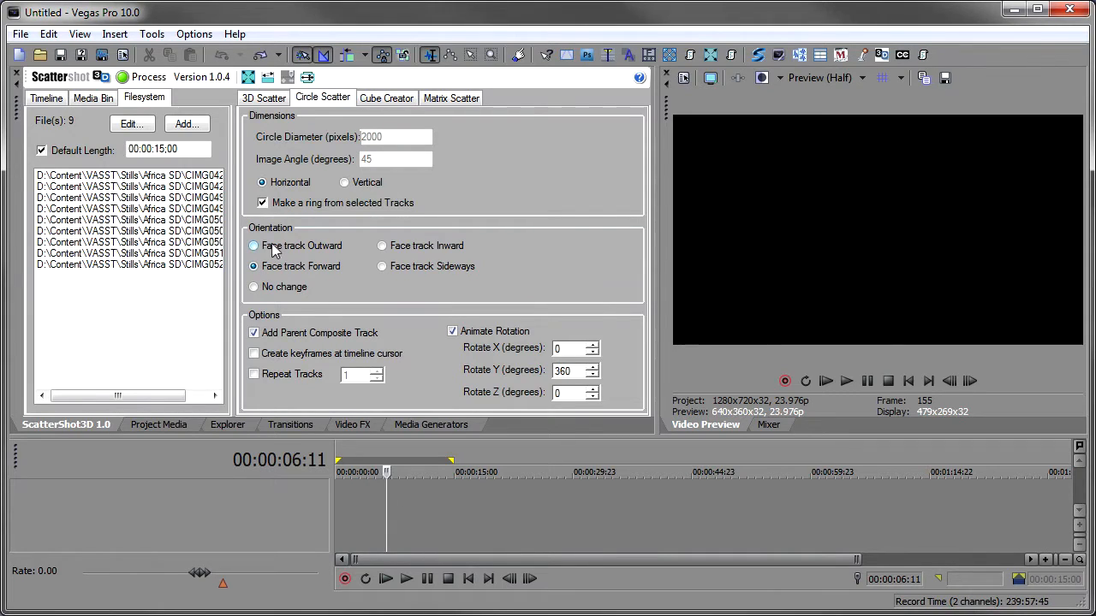
left_click(399, 246)
left_click(144, 77)
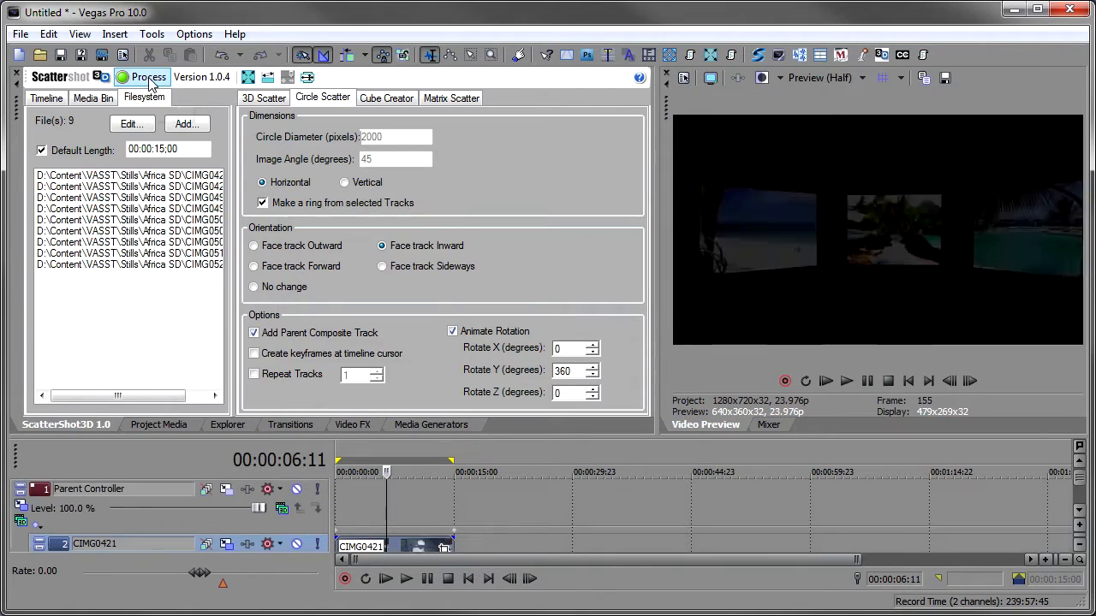
- Open the parent track's motion and push the whole ring back to about Z 1739
left_click(343, 498)
key("space")
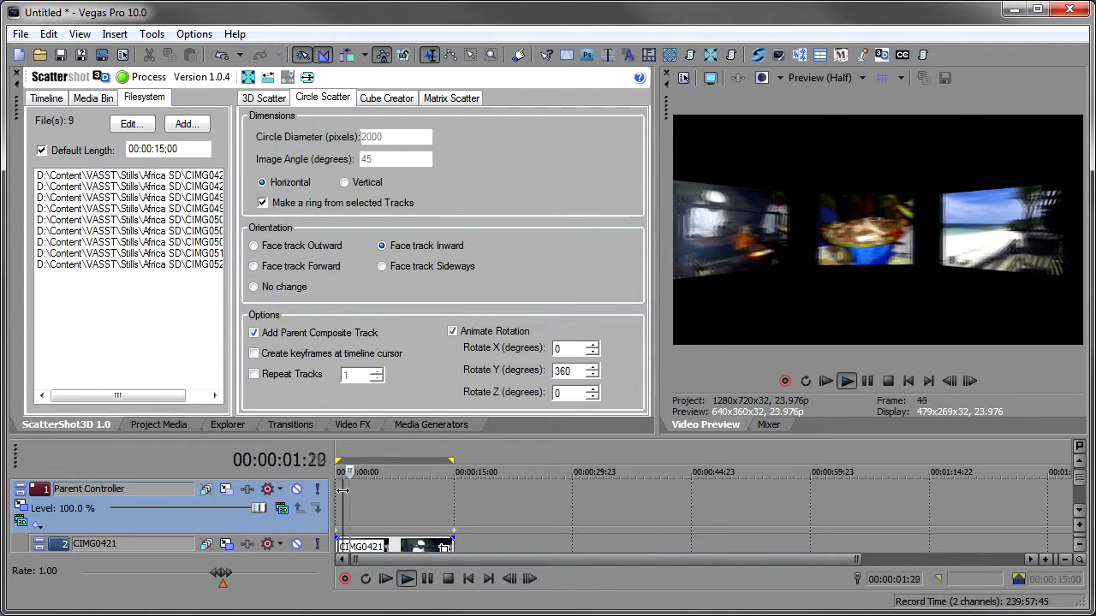
key("space")
left_click(205, 489)
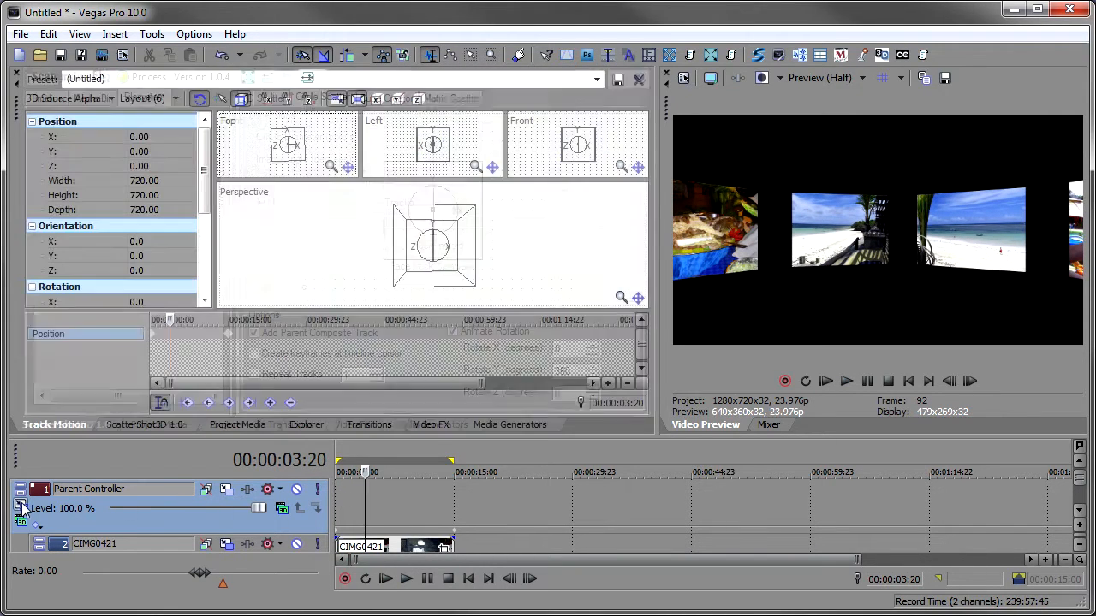
left_click_drag(298, 161, 295, 78)
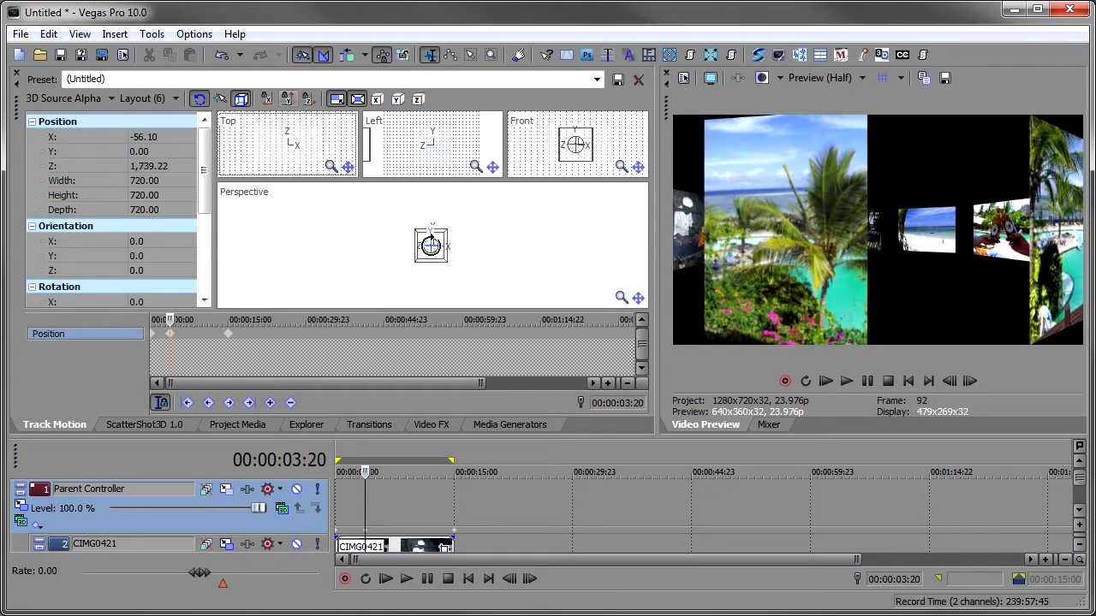
- Tilt the ring about 20° around X in the perspective view of the parent track motion
left_click(430, 245)
scroll(431, 246, "up", 4)
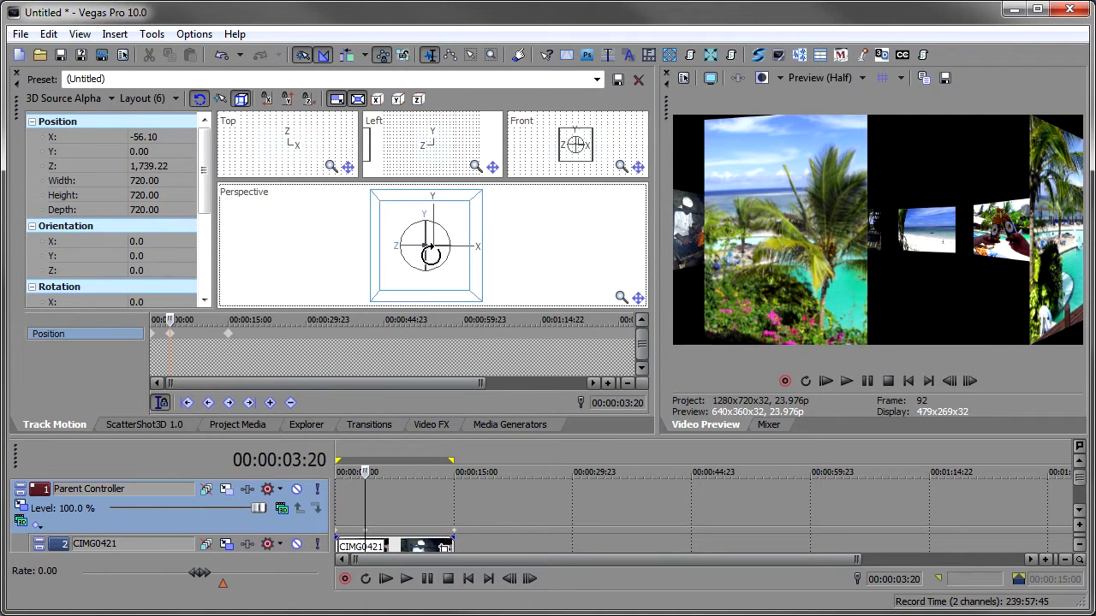
mouse_move(424, 248)
left_mouse_down()
mouse_move(431, 354)
mouse_move(420, 206)
mouse_move(421, 288)
mouse_move(427, 236)
left_mouse_up()
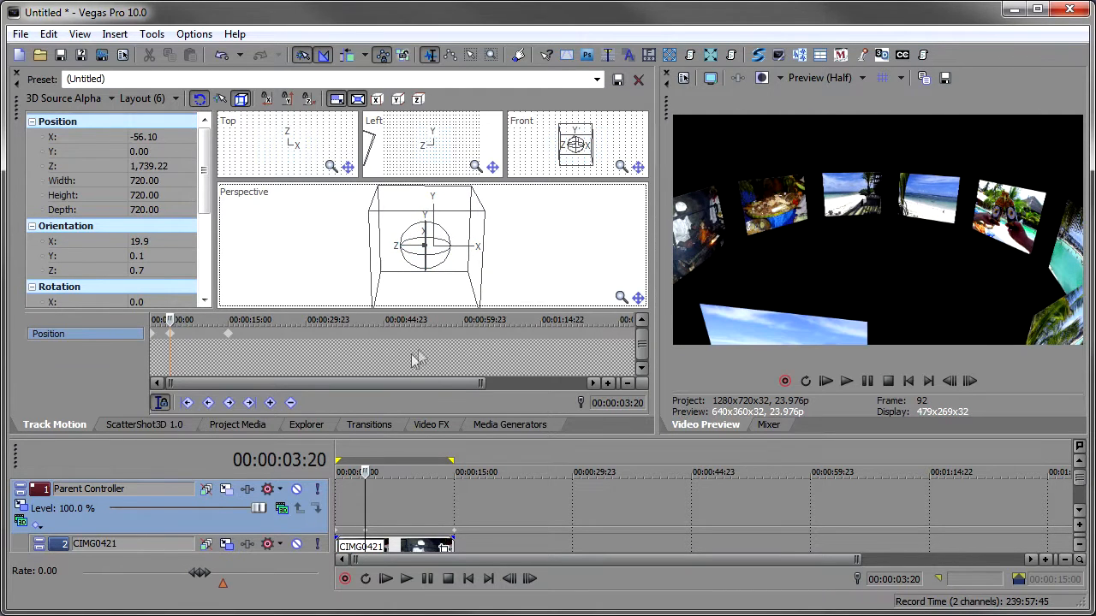
- Play the tilted ring from the start and stop partway through
left_click(386, 579)
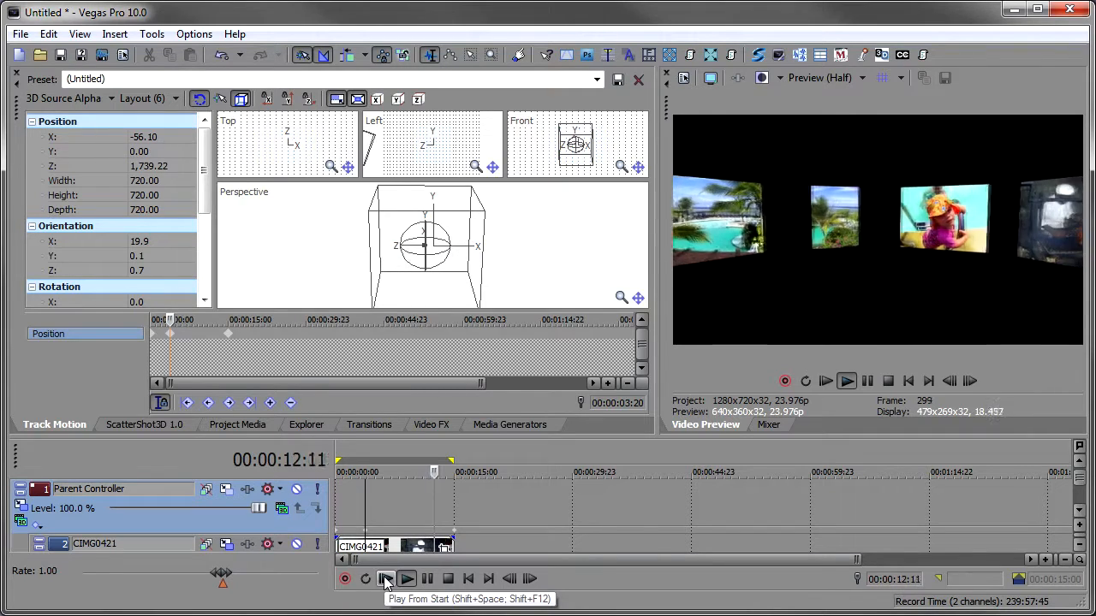
key("Return")
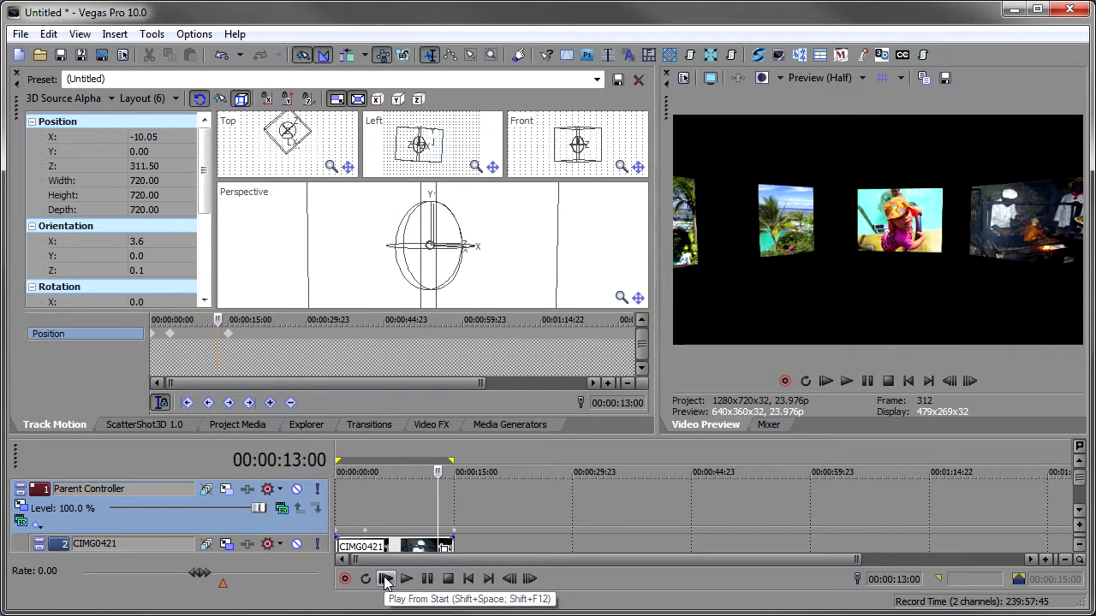
left_click(399, 501)
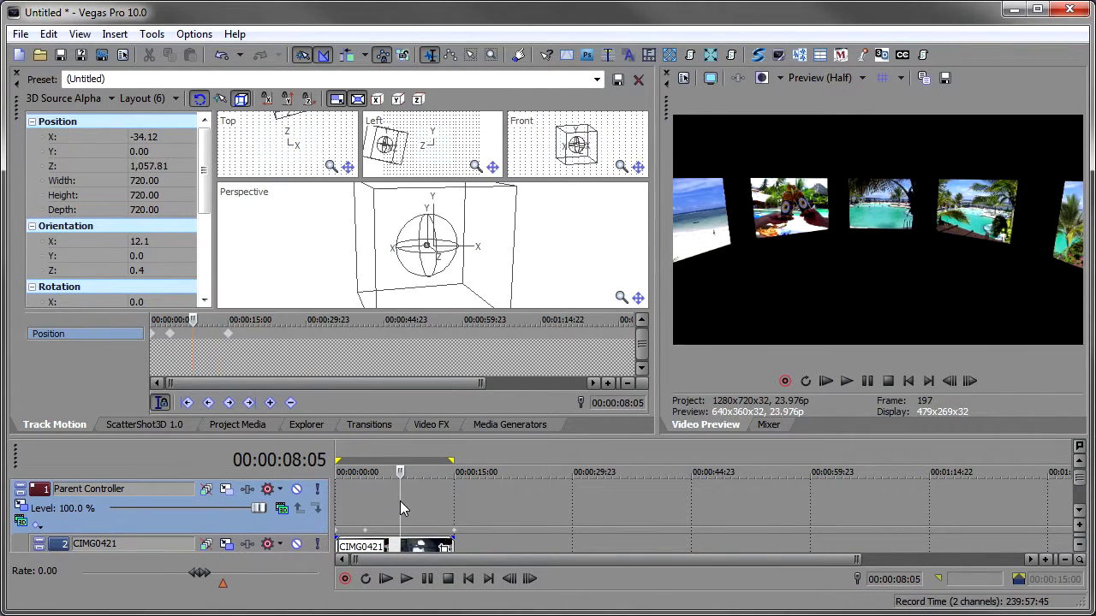
- Return to ScatterShot3D, select every track in the expanded timeline, and play the animation
left_click(147, 425)
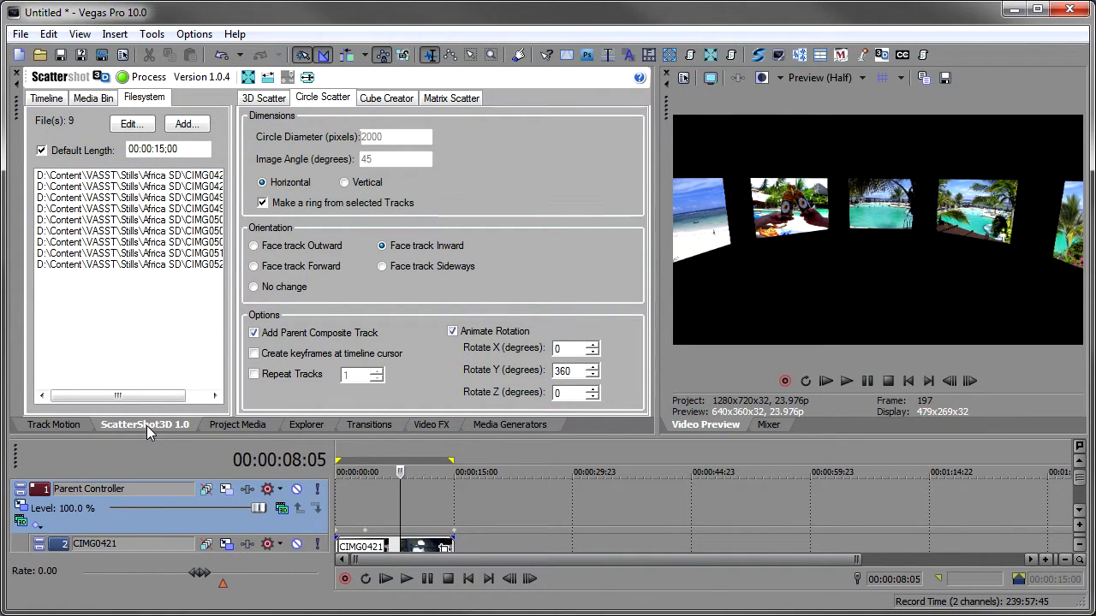
key("F11")
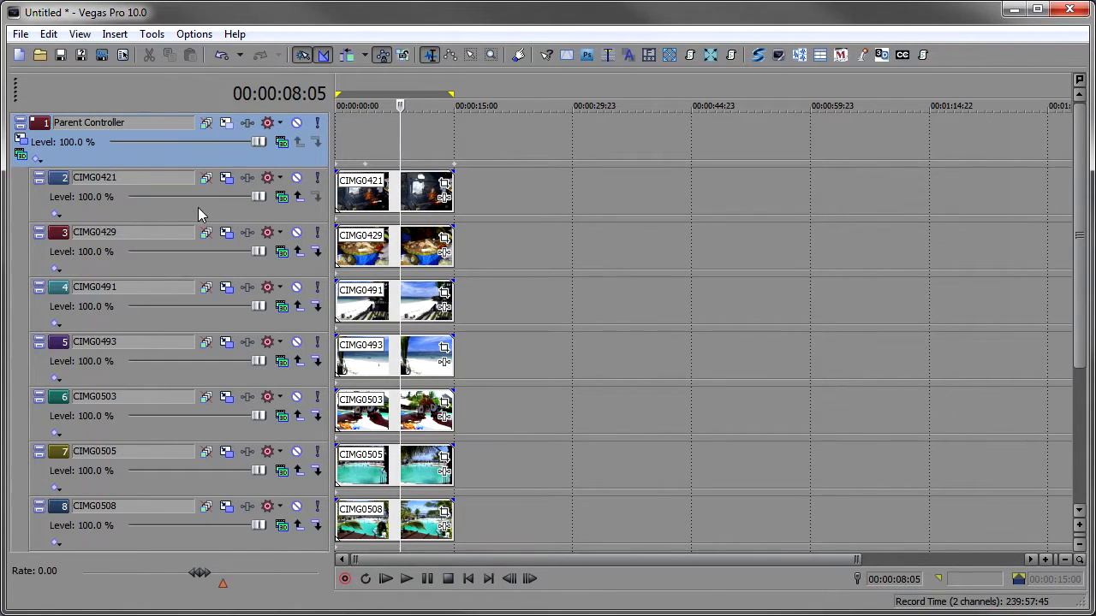
key("ctrl+a")
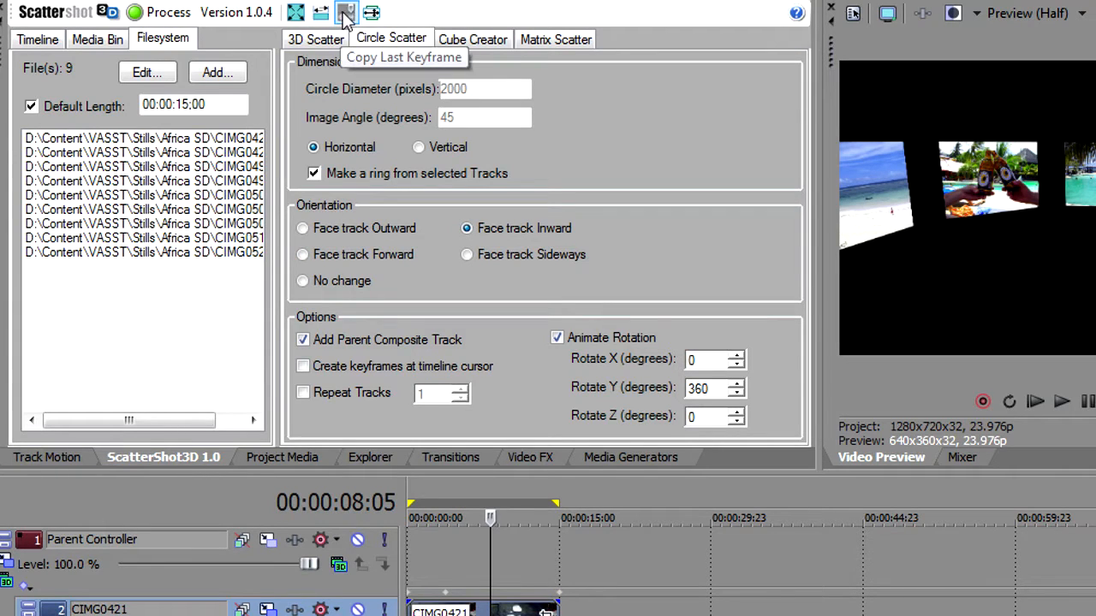
scroll(548, 570, "down", 3)
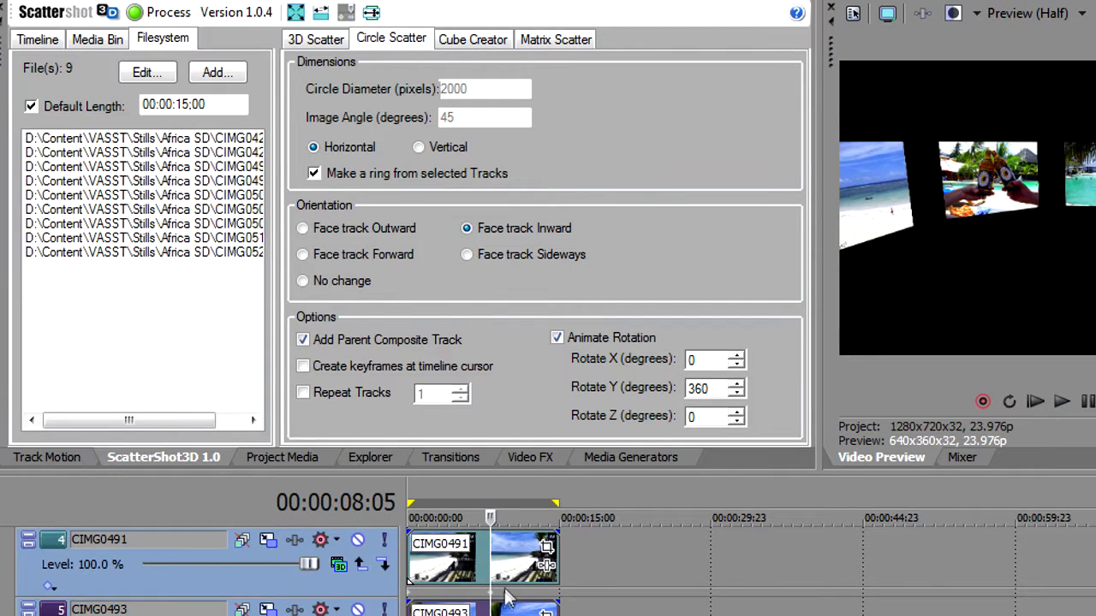
scroll(409, 574, "up", 3)
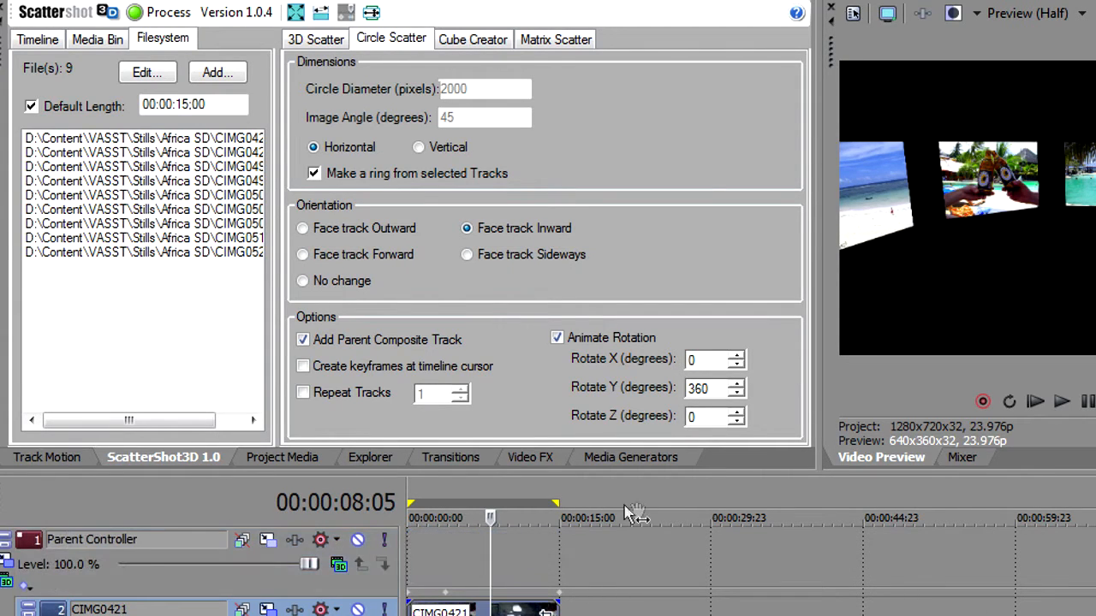
key("space")
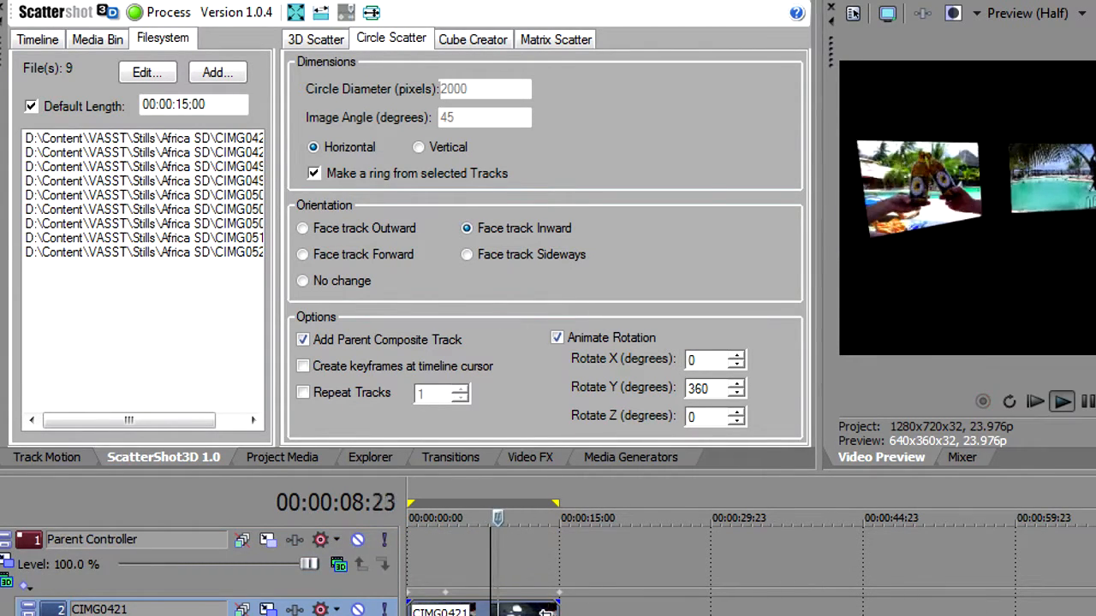
key("space")
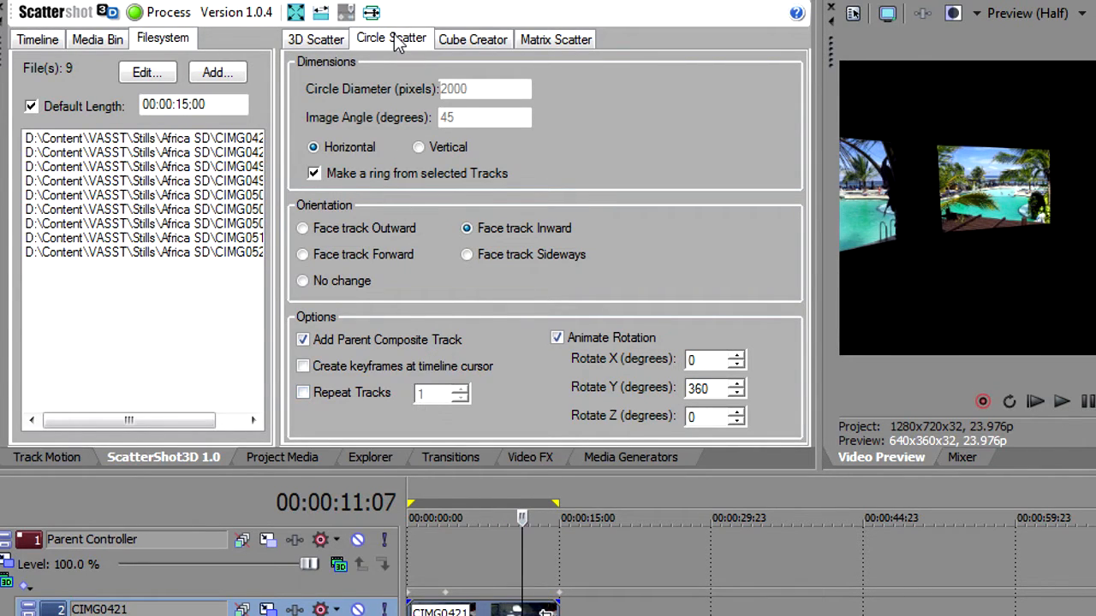
- Process a sideways-facing Circle Scatter without a parent track, keyframed at the timeline cursor, and play it
left_click(350, 340)
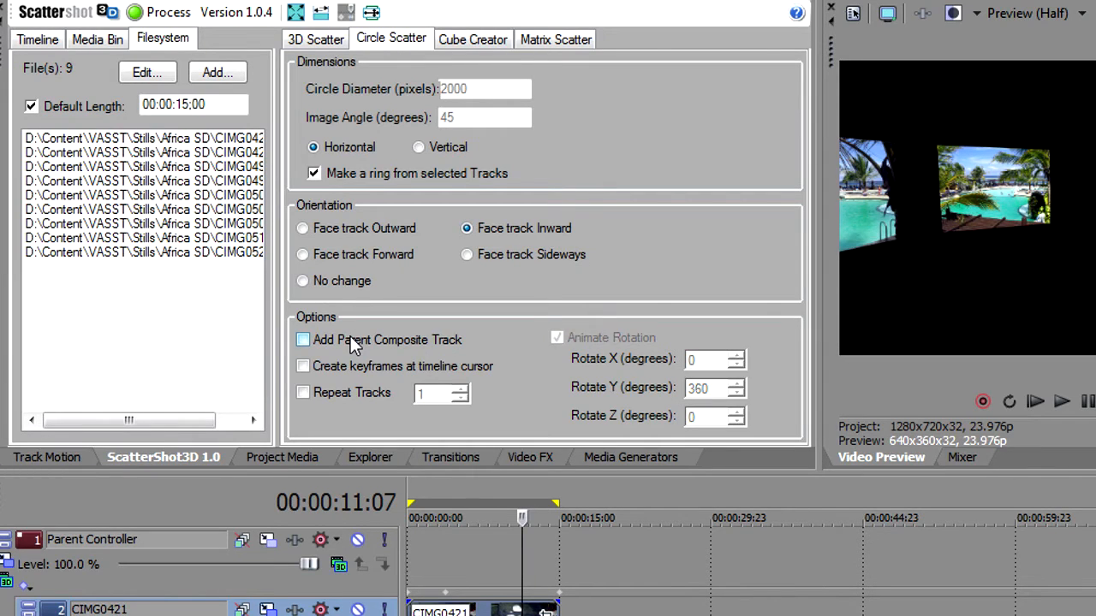
left_click(345, 365)
left_click(159, 15)
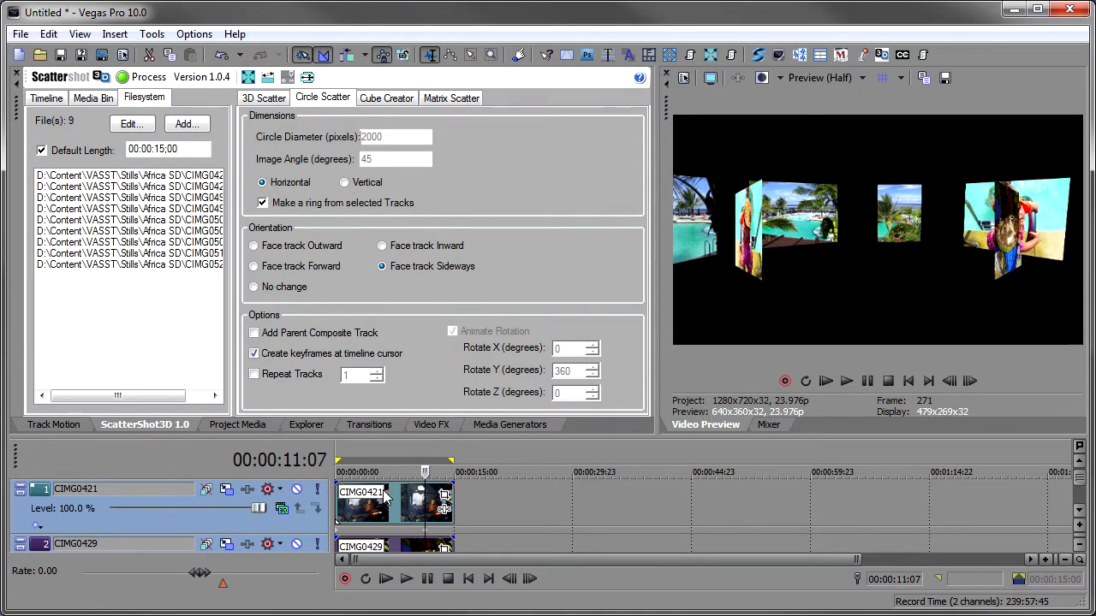
left_click(385, 493)
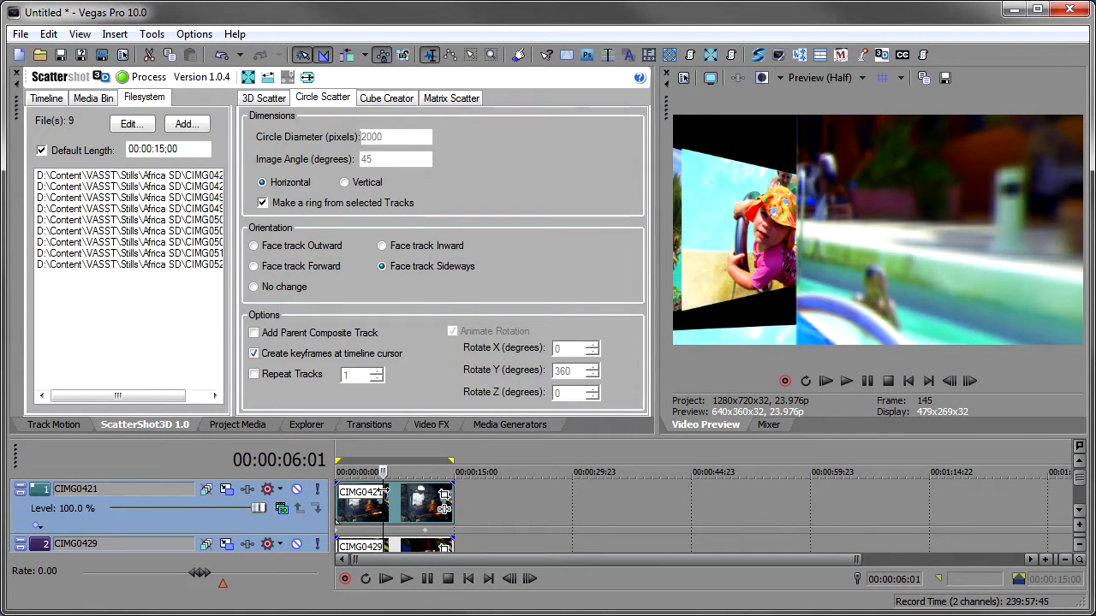
key("space")
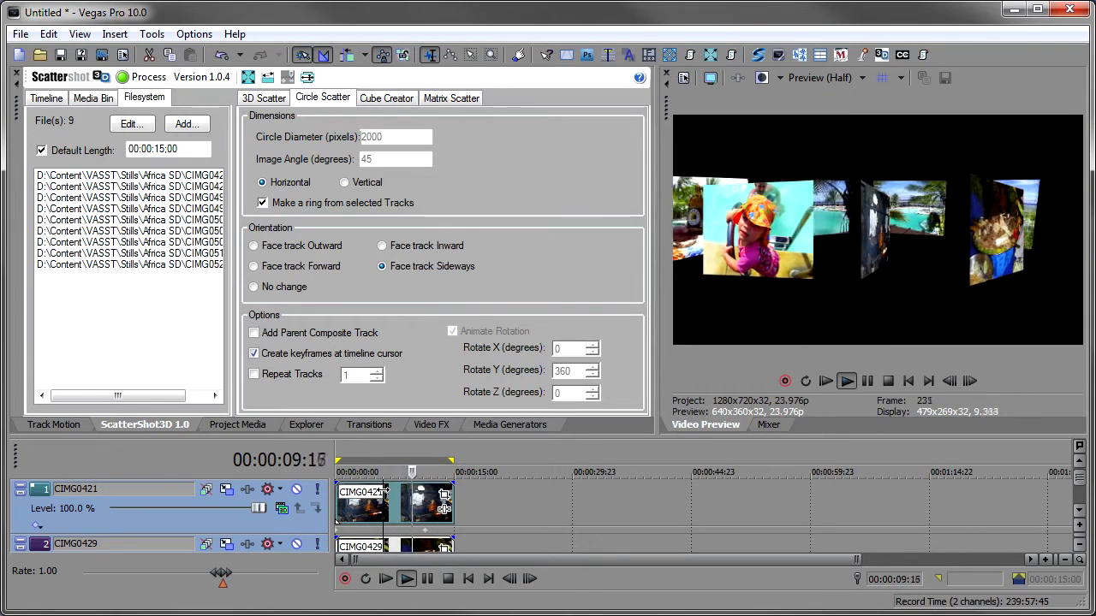
key("space")
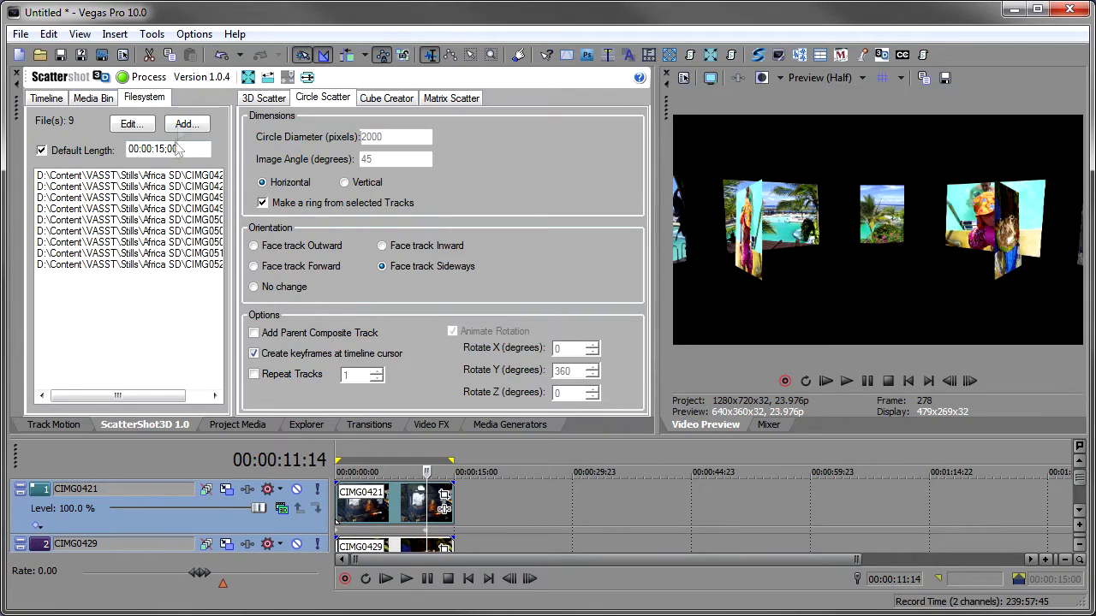
- Undo the sideways scatter and switch the ScatterShot3D source to the timeline's selected tracks
left_click(221, 55)
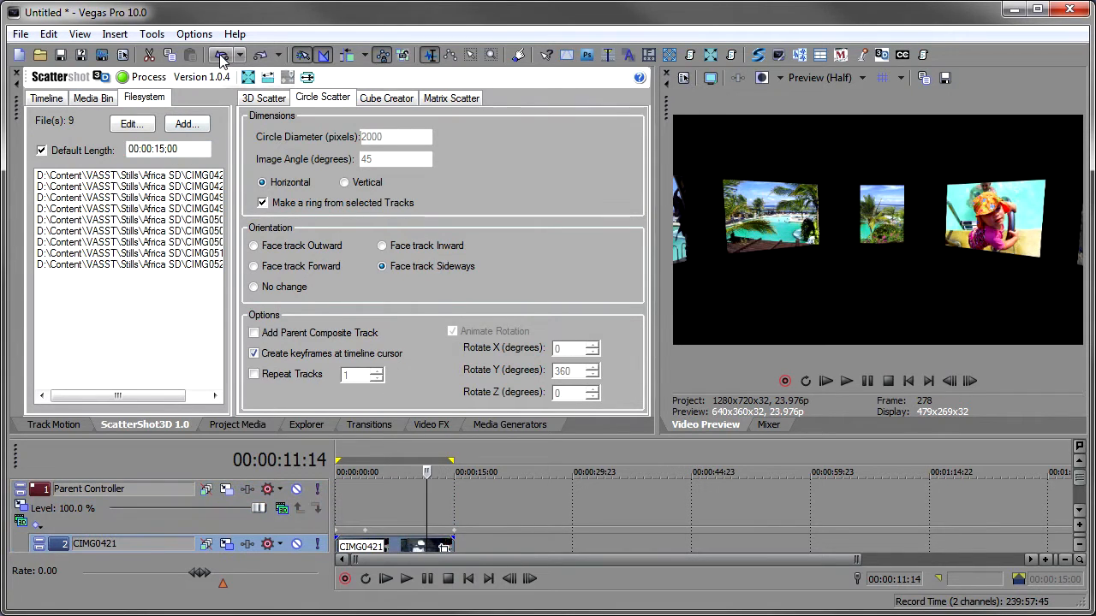
left_click(47, 98)
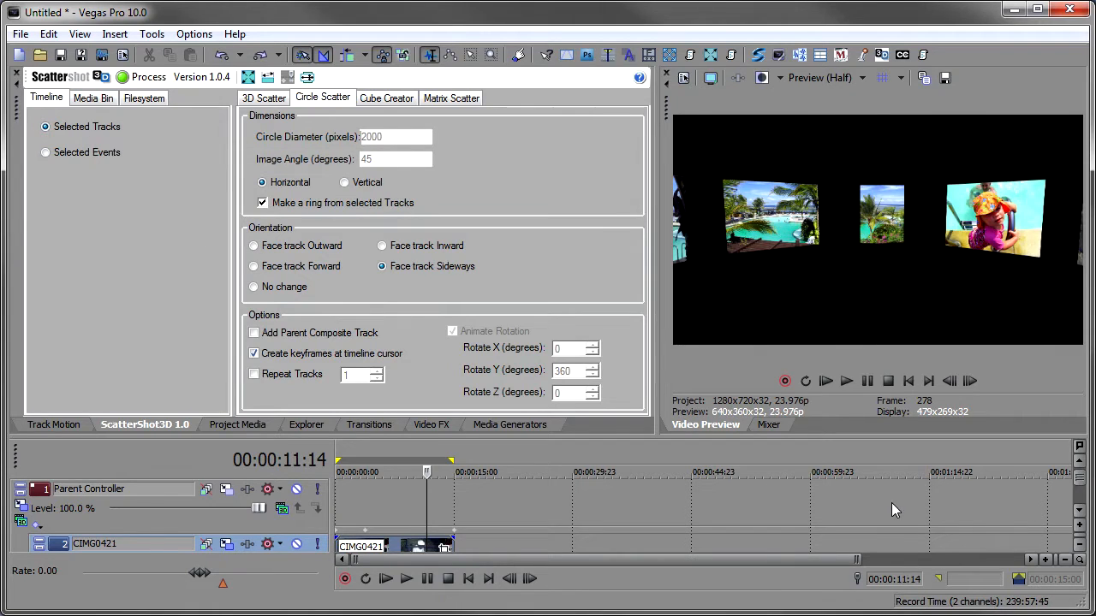
key("F11")
key("F11")
left_click_drag(1077, 483, 1078, 490)
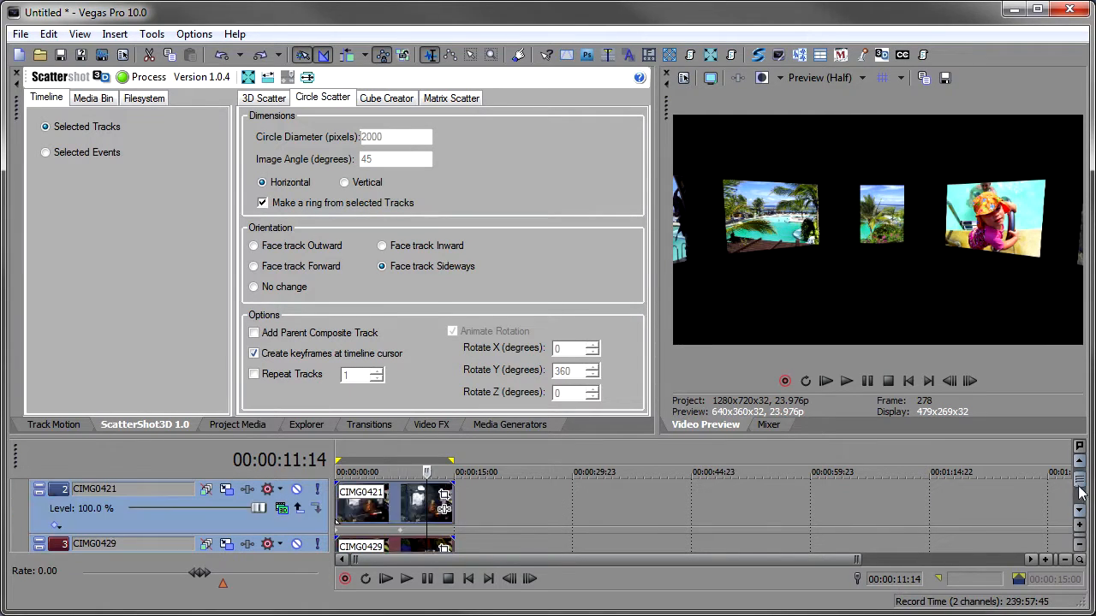
- Process the sideways-facing Circle Scatter on the selected timeline tracks at the cursor and play it
left_click_drag(426, 473, 417, 473)
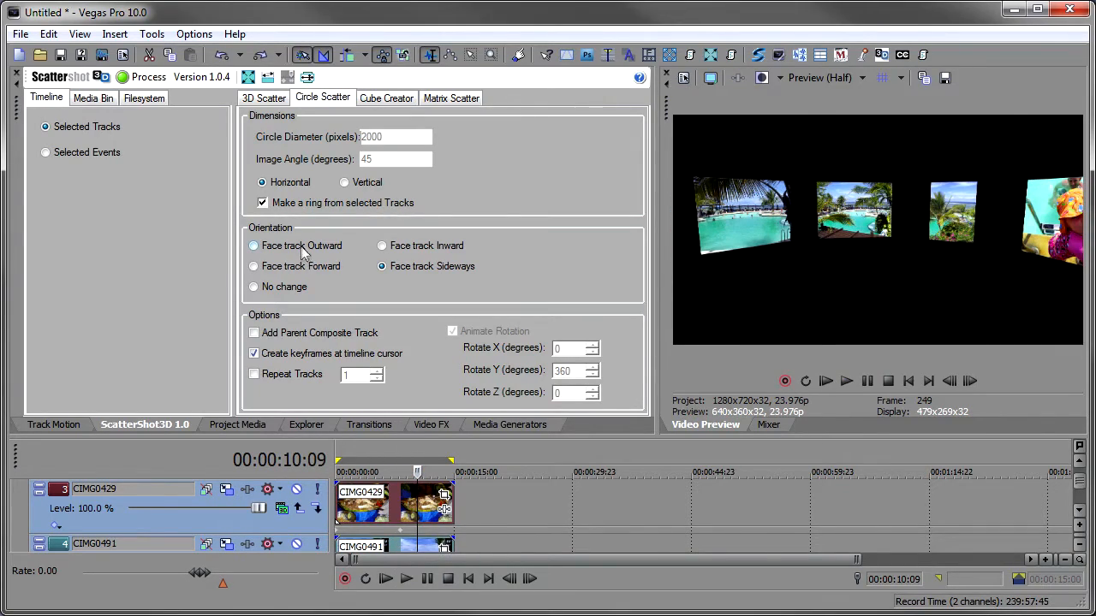
left_click(142, 78)
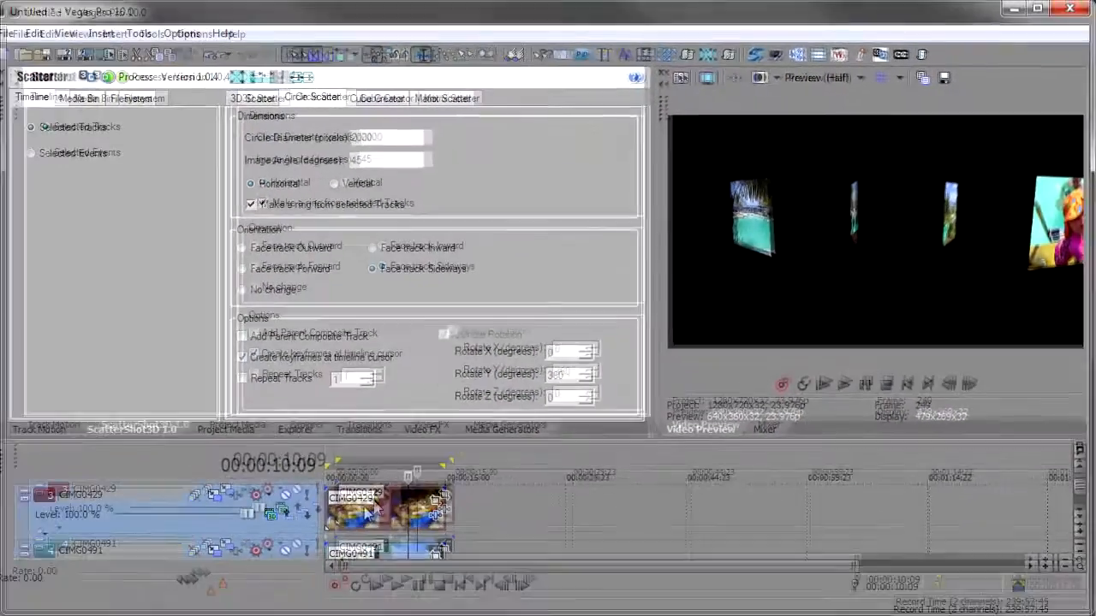
left_click(374, 505)
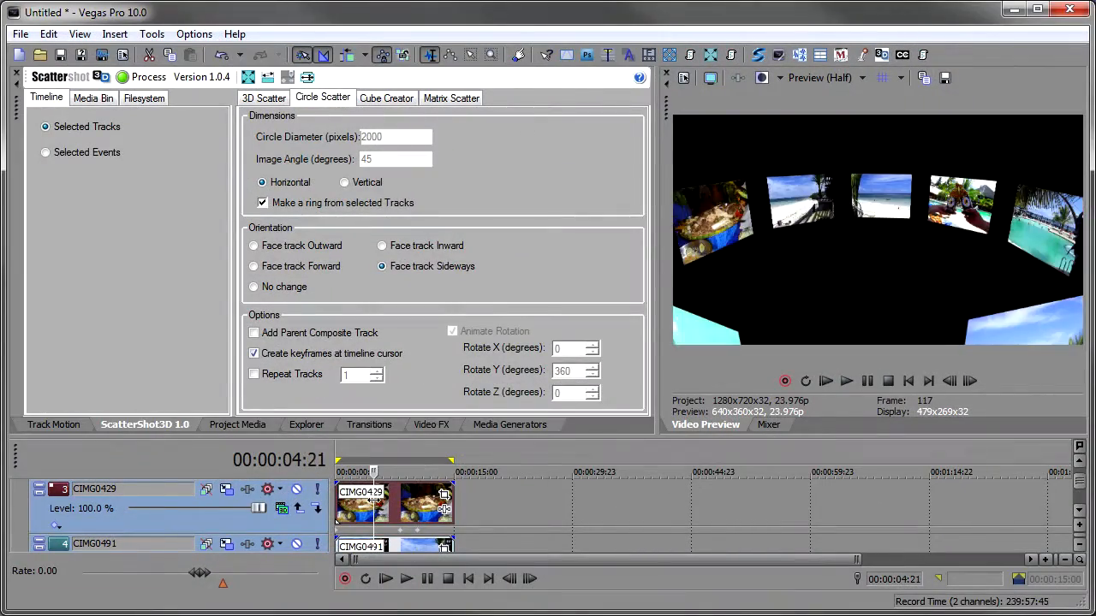
key("space")
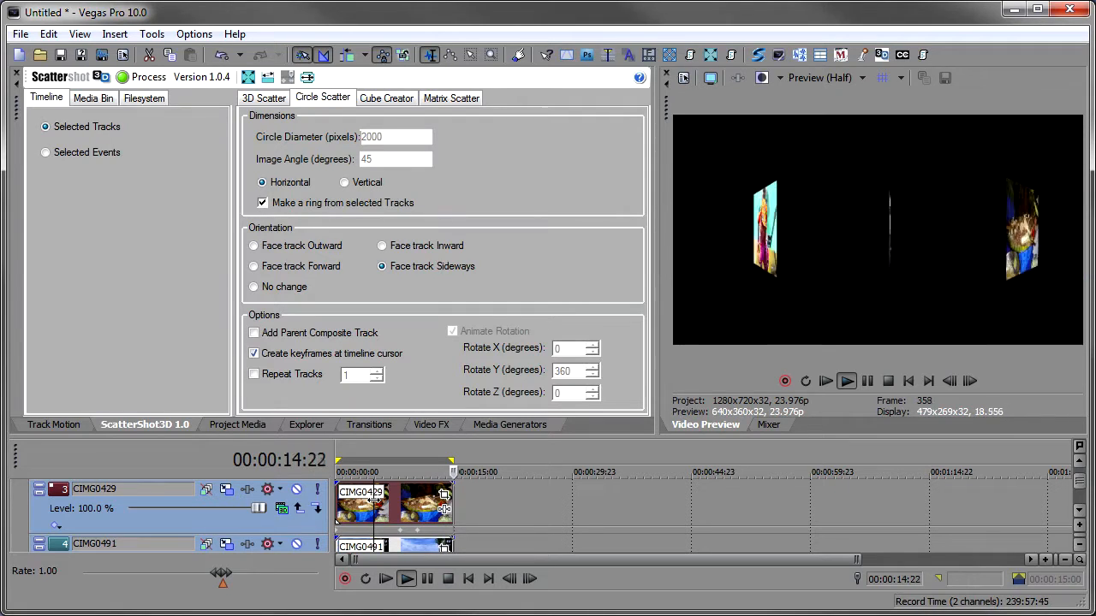
left_click(433, 505)
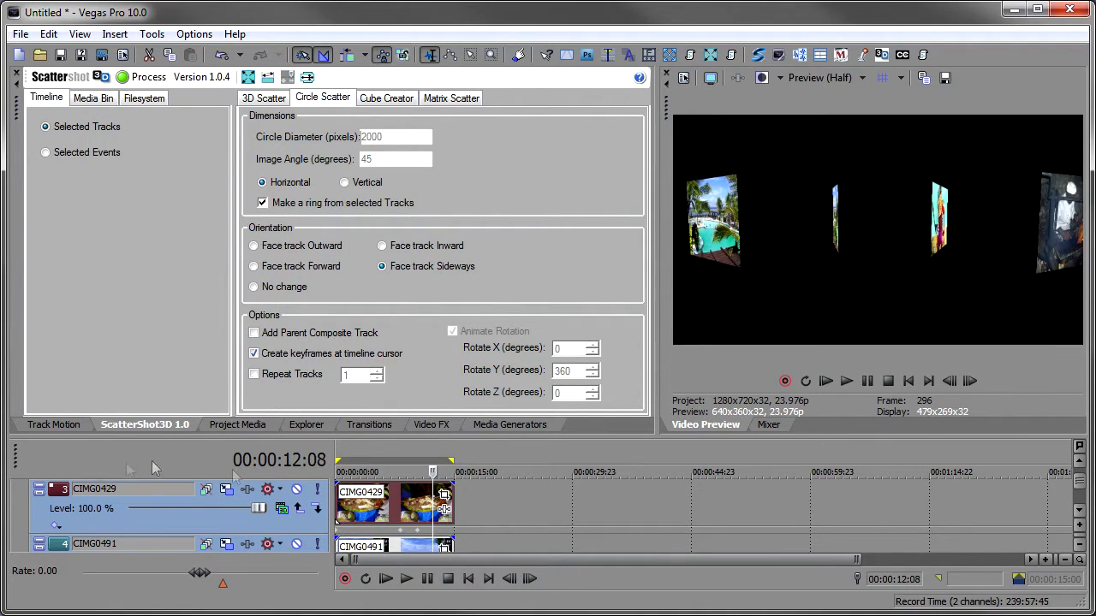
- In Parent Track Motion, push the parent controller back and tilt it to about 42.6, 7.5, 17.1 degrees, then play
scroll(103, 505, "up", 2)
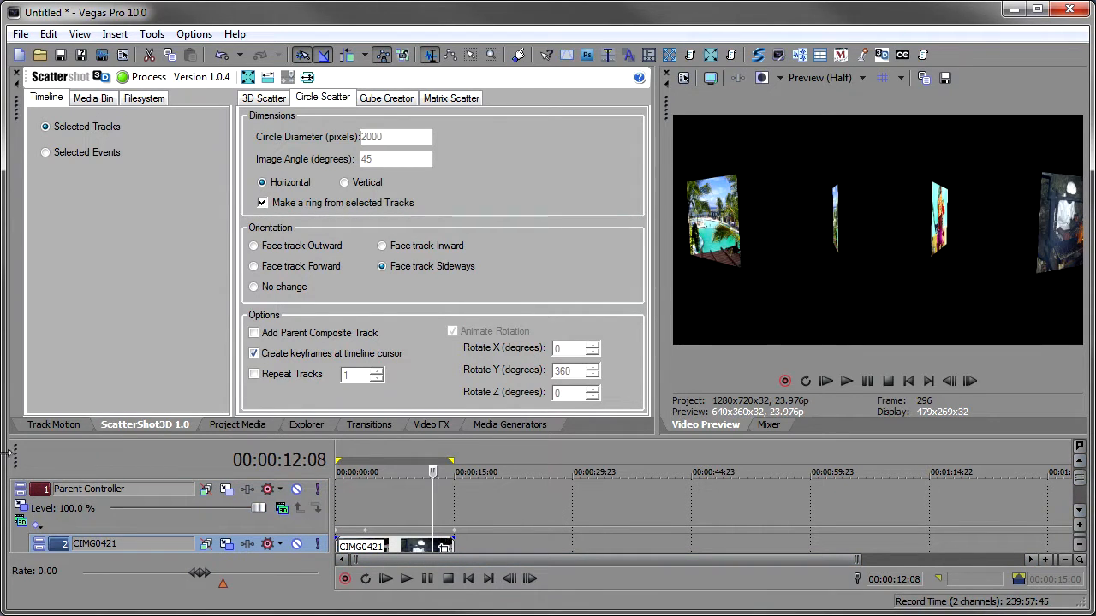
left_click(21, 507)
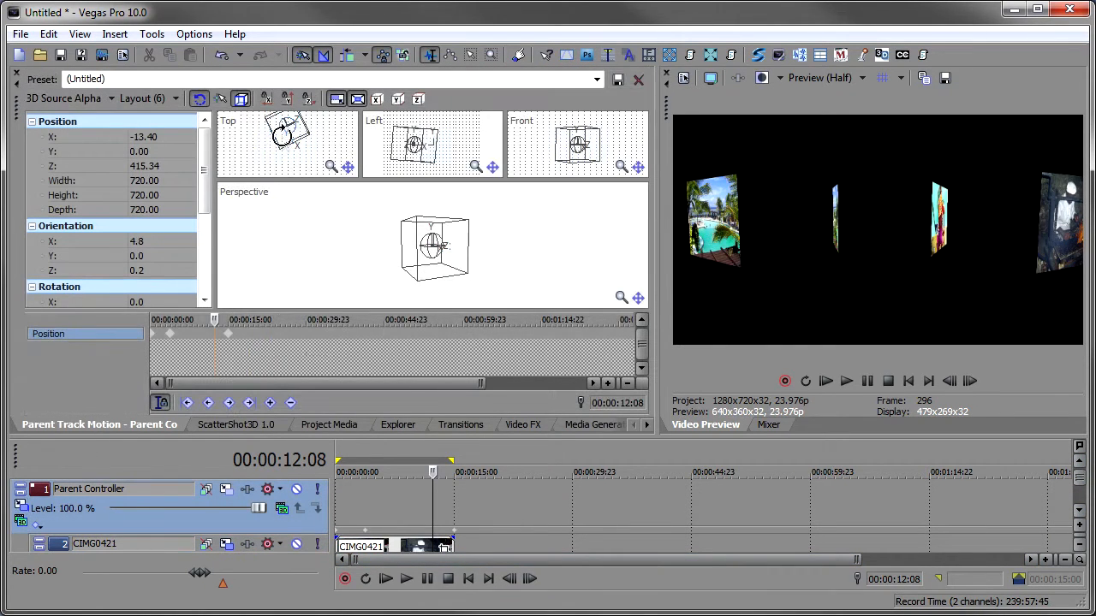
left_click_drag(282, 135, 289, 56)
scroll(436, 246, "up", 6)
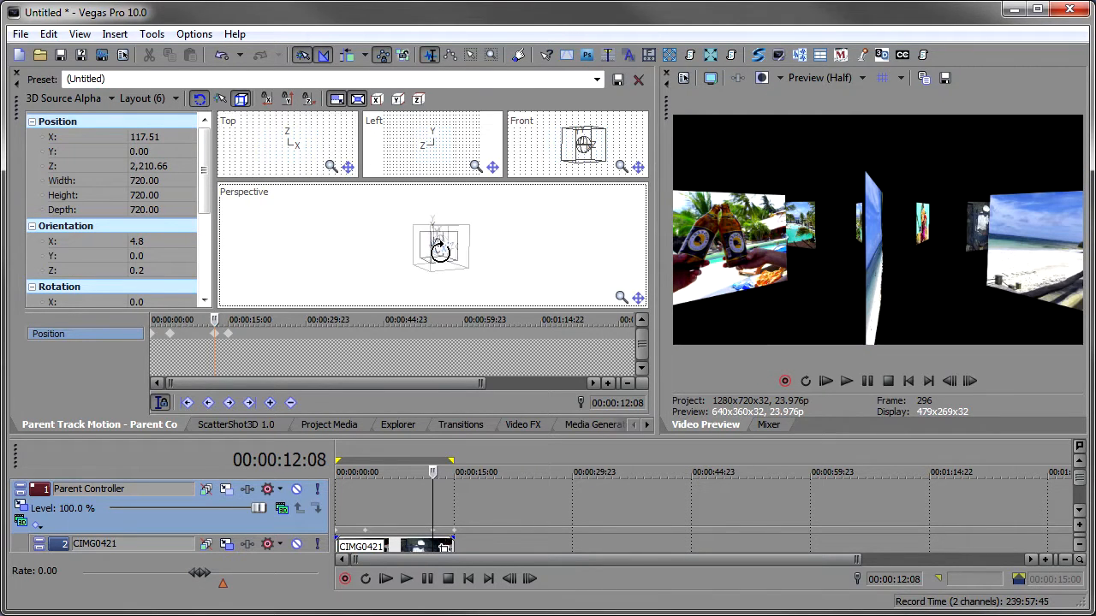
left_click_drag(464, 254, 462, 295)
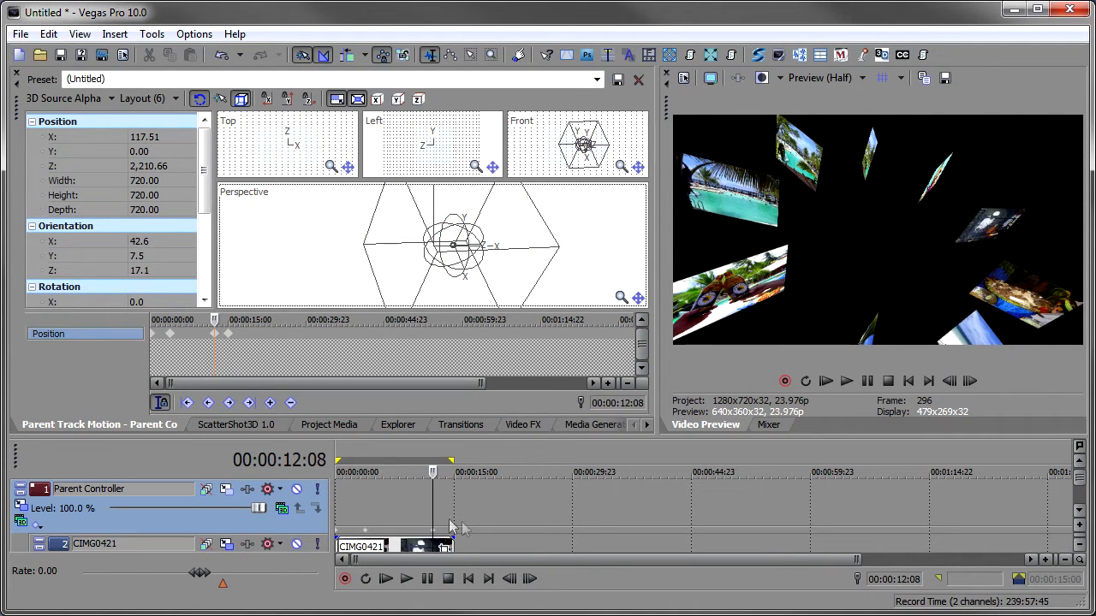
key("space")
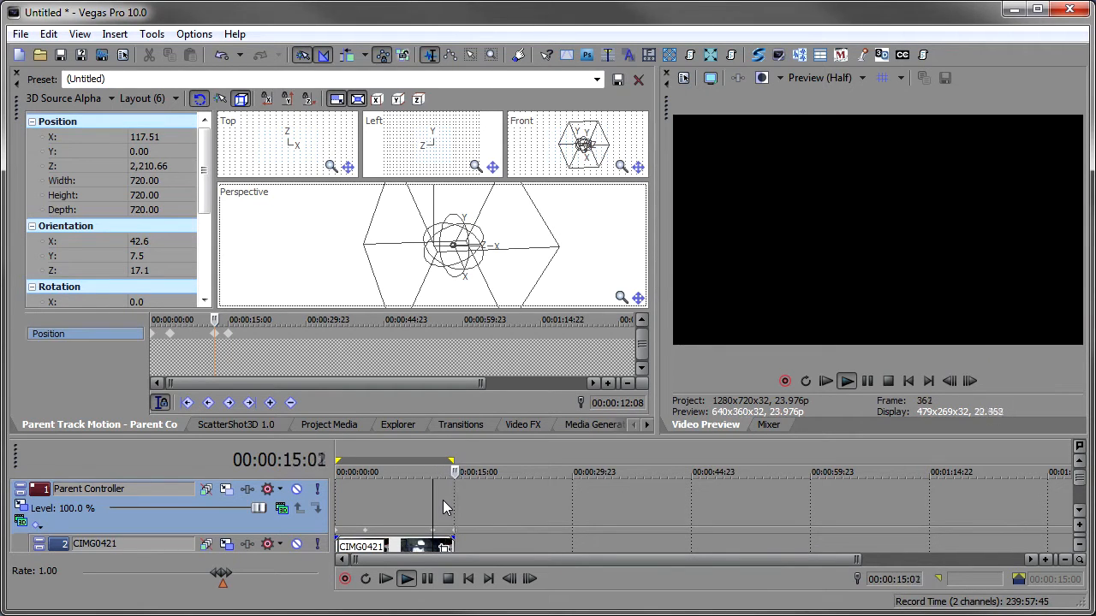
left_click(398, 496)
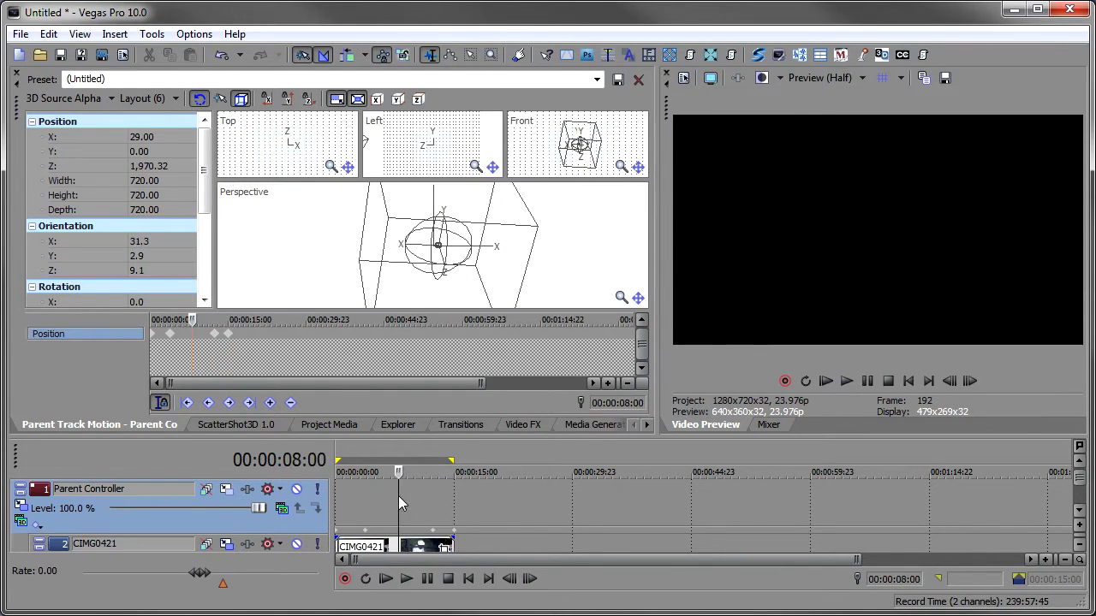
- Start a new project without saving and switch the ScatterShot3D source to the file system list
left_click(232, 423)
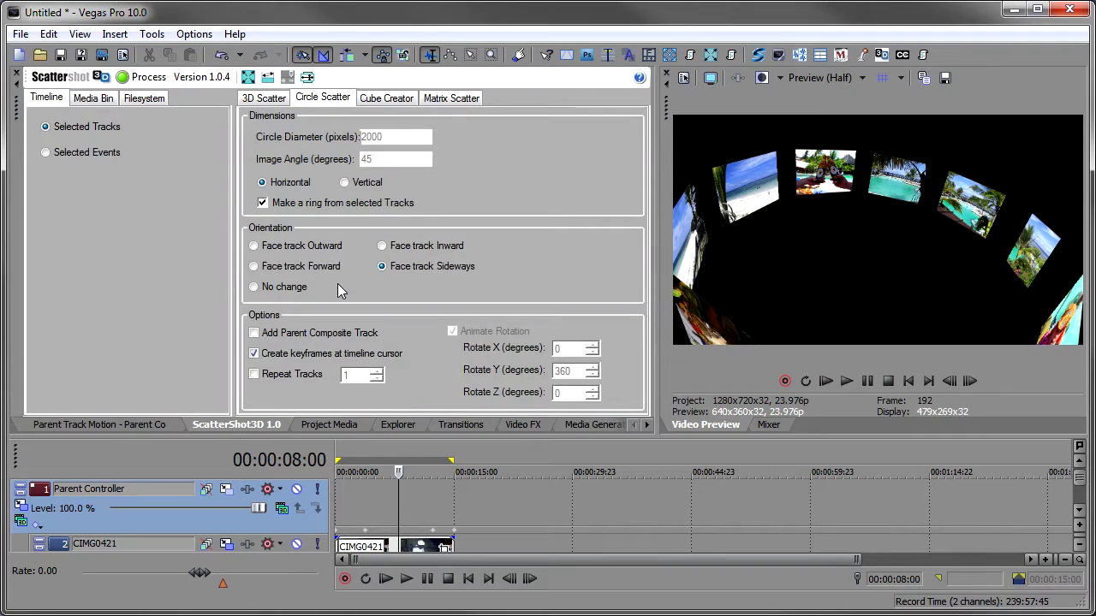
left_click(19, 55)
left_click(559, 274)
left_click(144, 97)
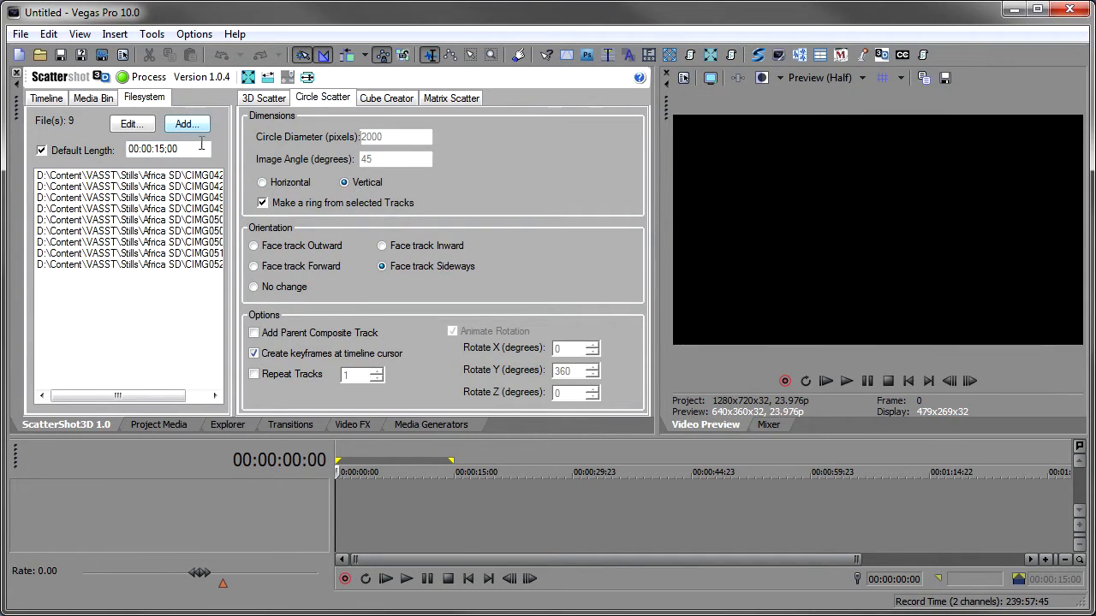
- Process a vertical, inward-facing Circle Scatter with a parent composite track, play it, and undo it
left_click(395, 248)
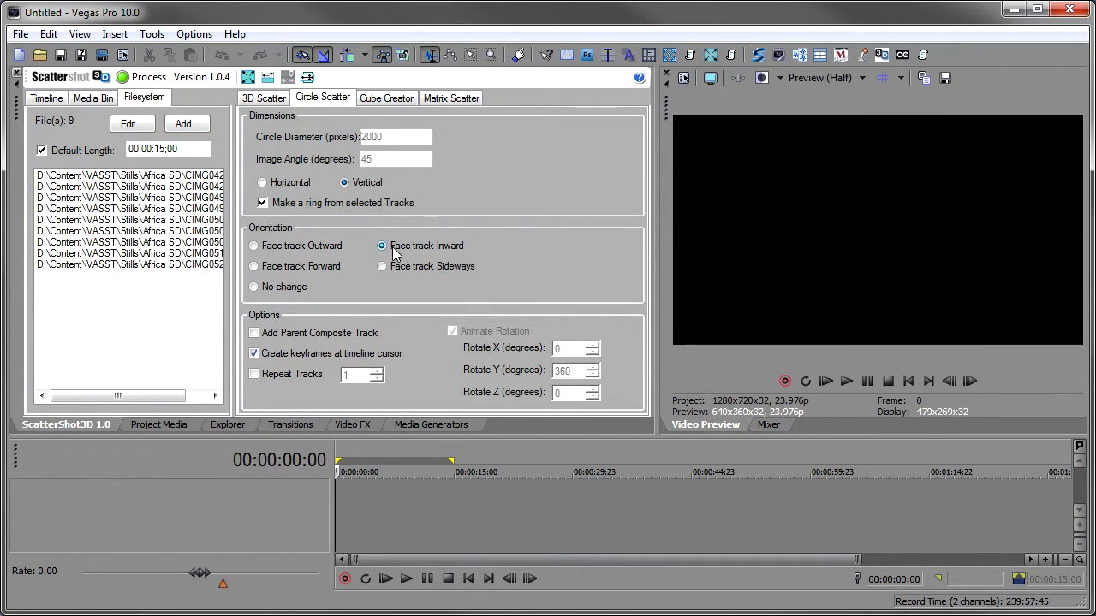
left_click(283, 335)
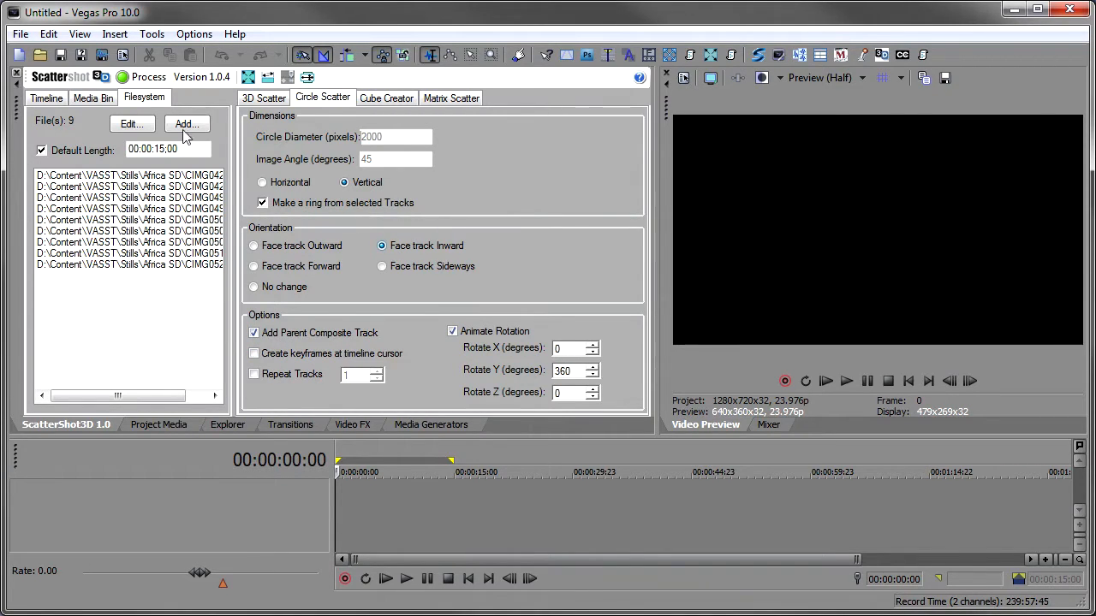
left_click(145, 78)
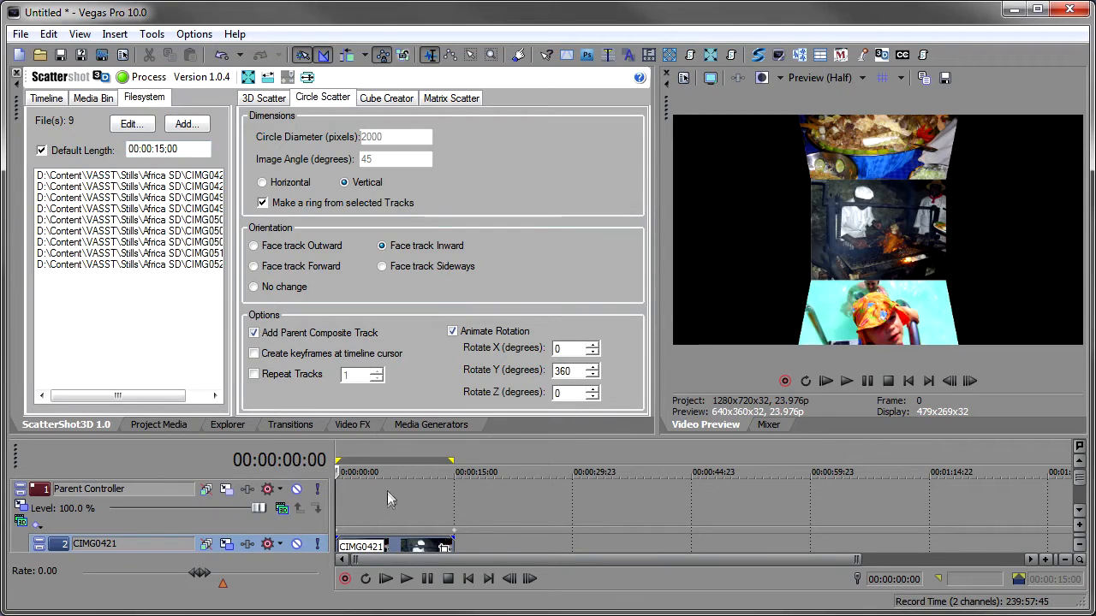
left_click(386, 580)
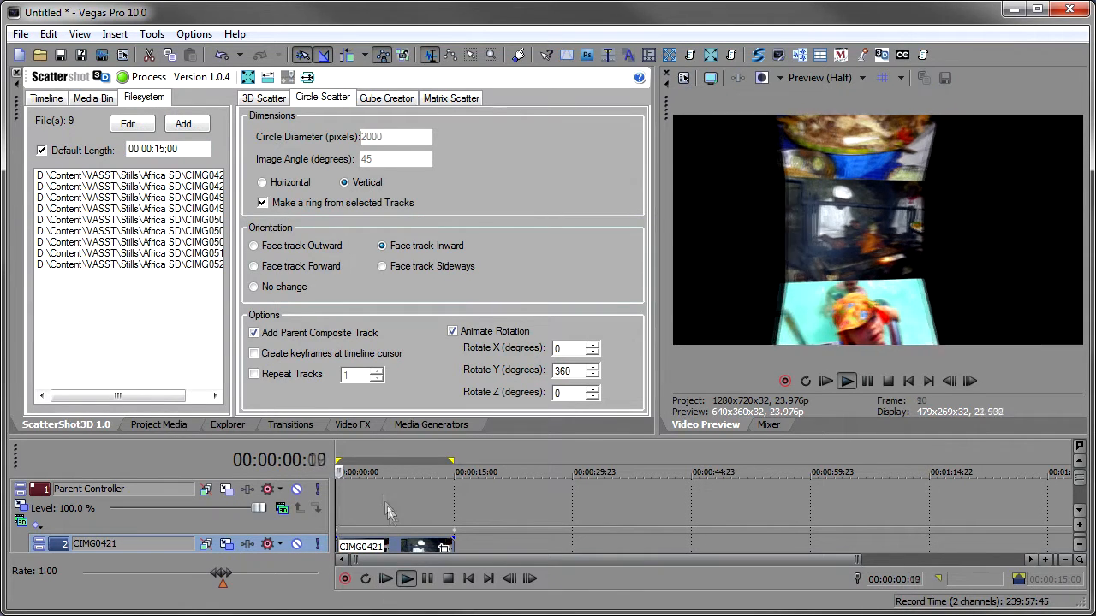
left_click(445, 580)
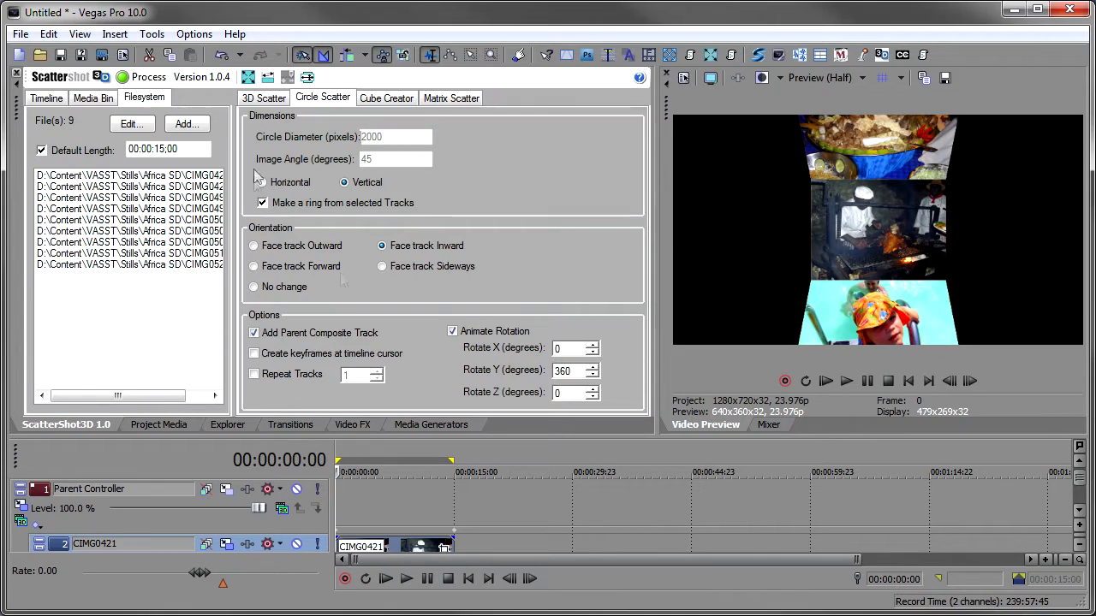
left_click(221, 54)
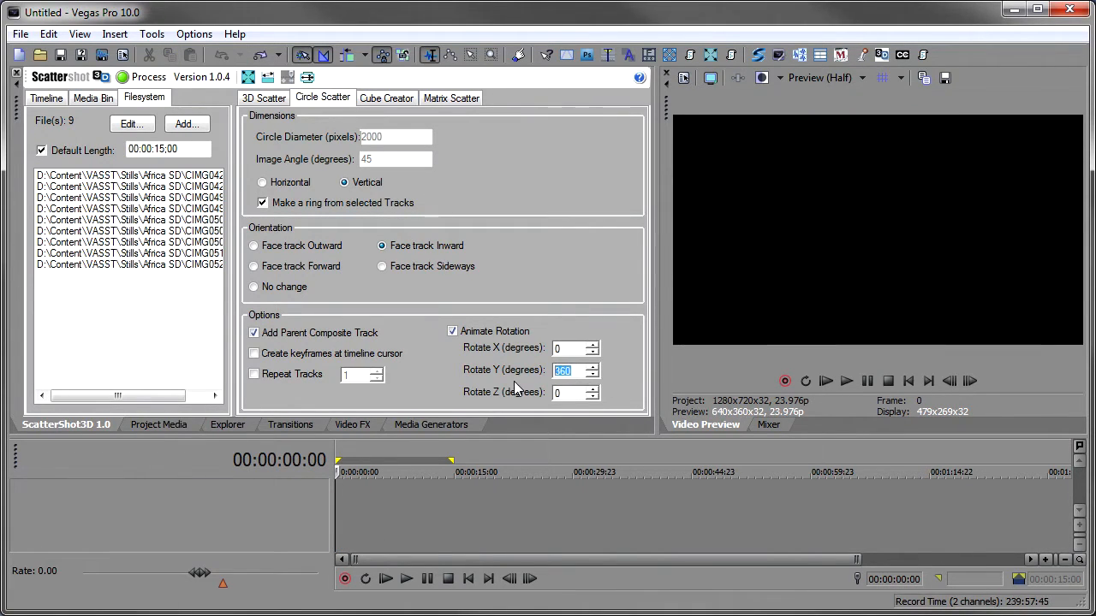
- Set Rotate Y to 0 and Rotate X to 360, process the ring again, and play it
type("0")
left_click(552, 348)
left_click(141, 76)
key("space")
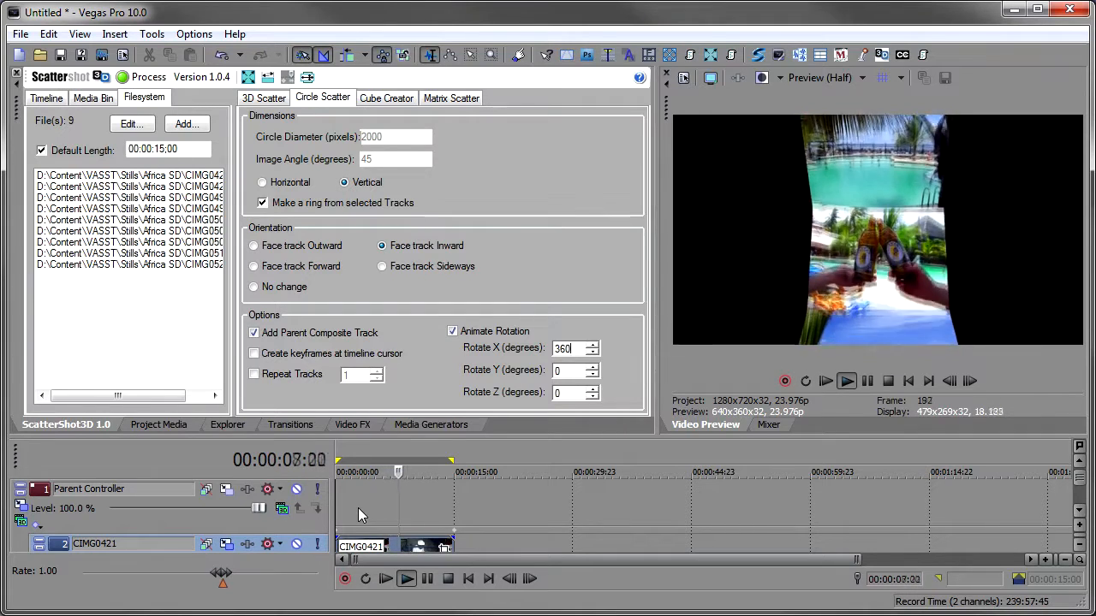
key("Return")
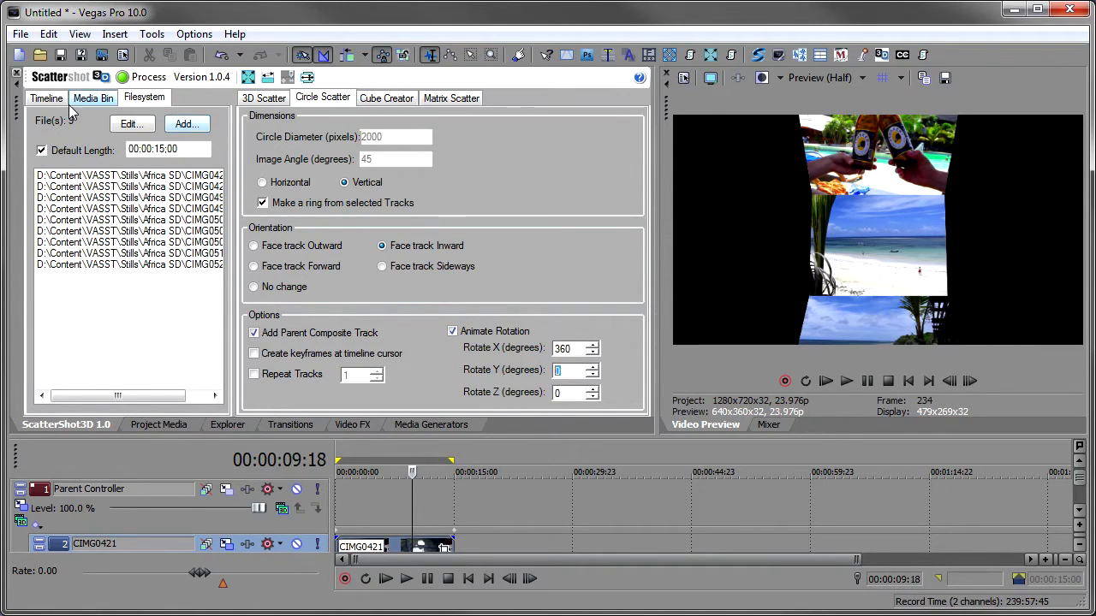
- Undo the ring, set Rotate Y to 360, reprocess it and play it
left_click(221, 54)
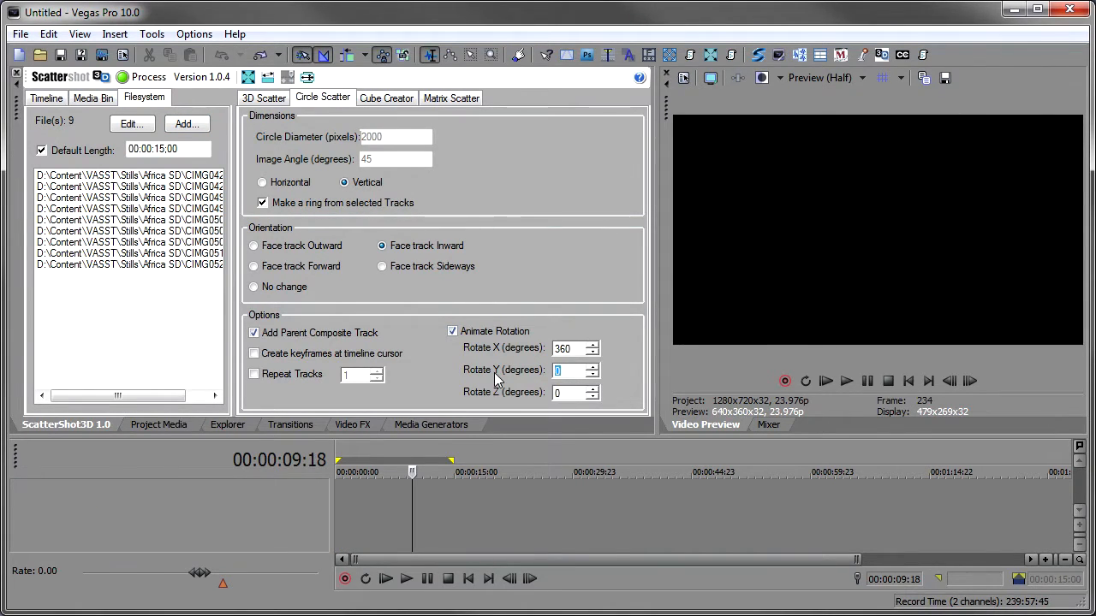
left_click(143, 77)
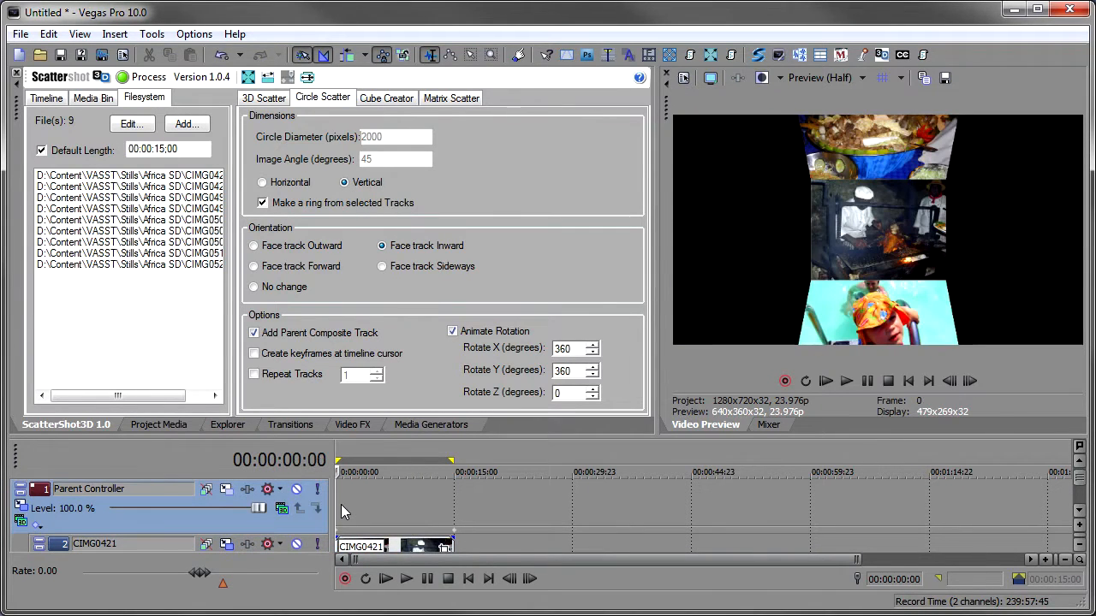
key("space")
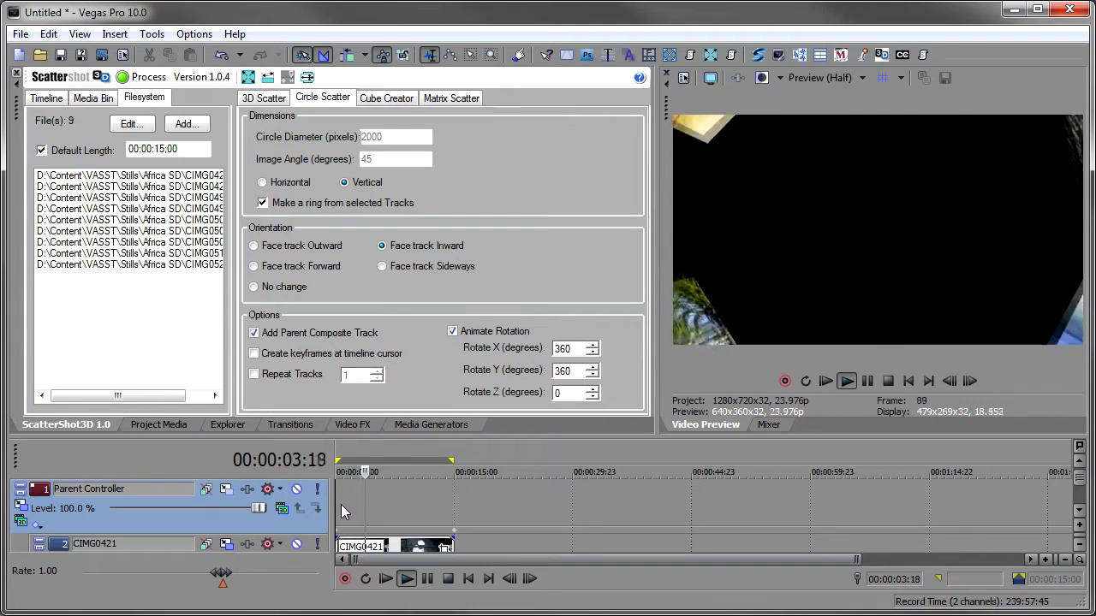
key("Return")
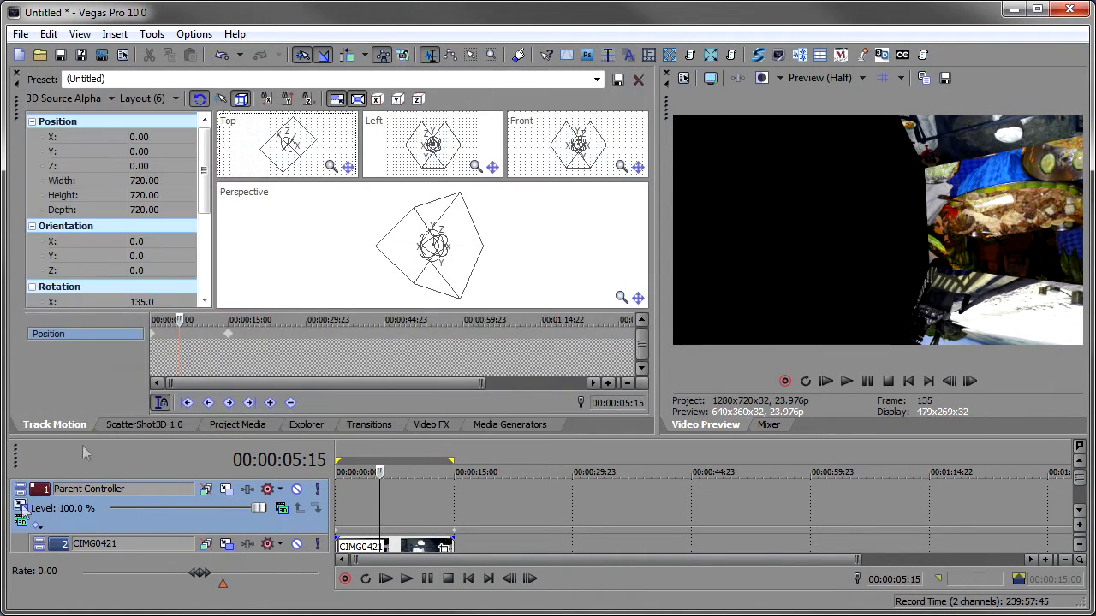
- Open the parent track motion, push the ring back to about Z 2469, and play it
left_click(22, 507)
left_click_drag(279, 164, 279, 53)
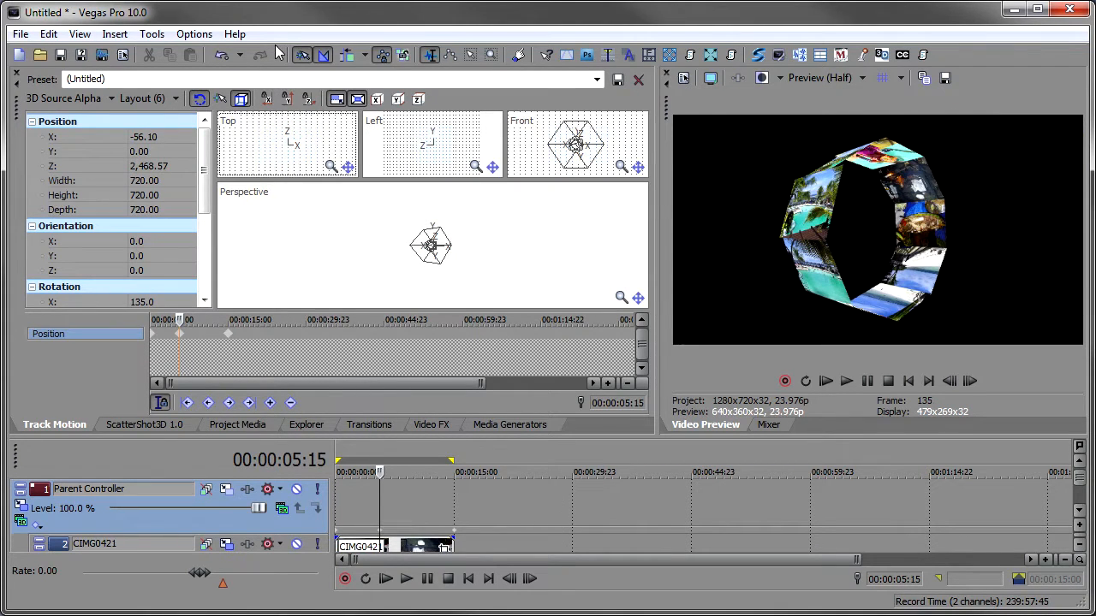
left_click(385, 579)
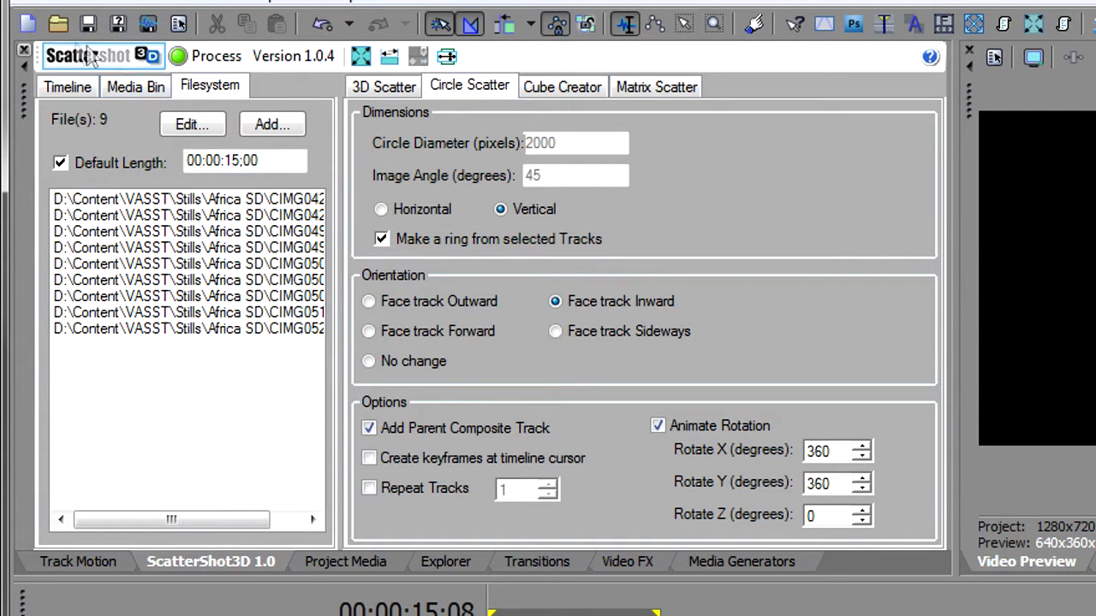
- Start a new project without saving and open the Cube Creator options
left_click(29, 25)
left_click(809, 343)
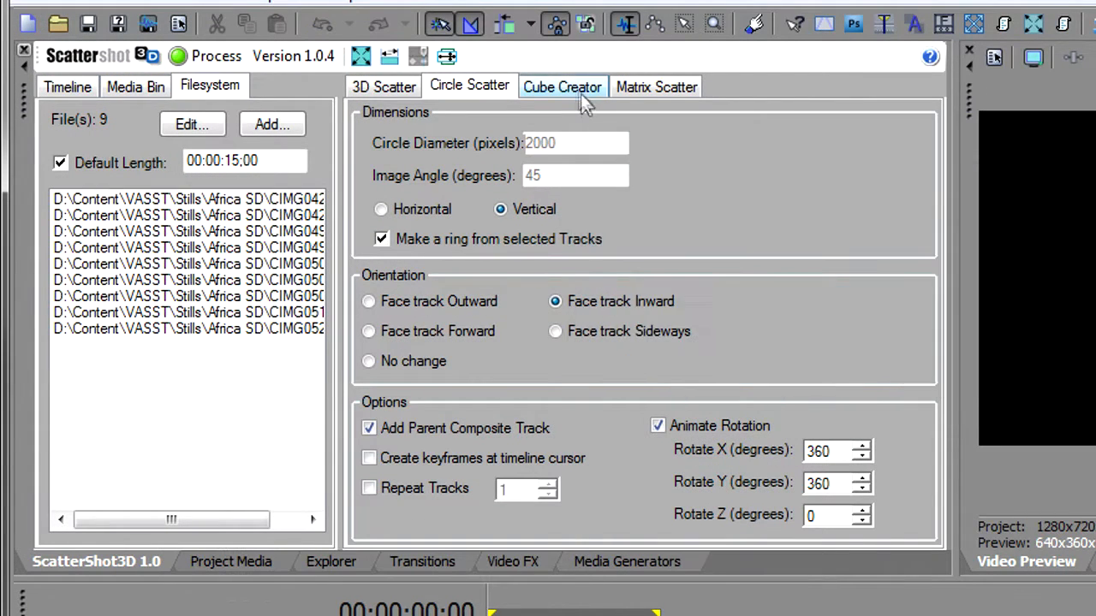
left_click(562, 87)
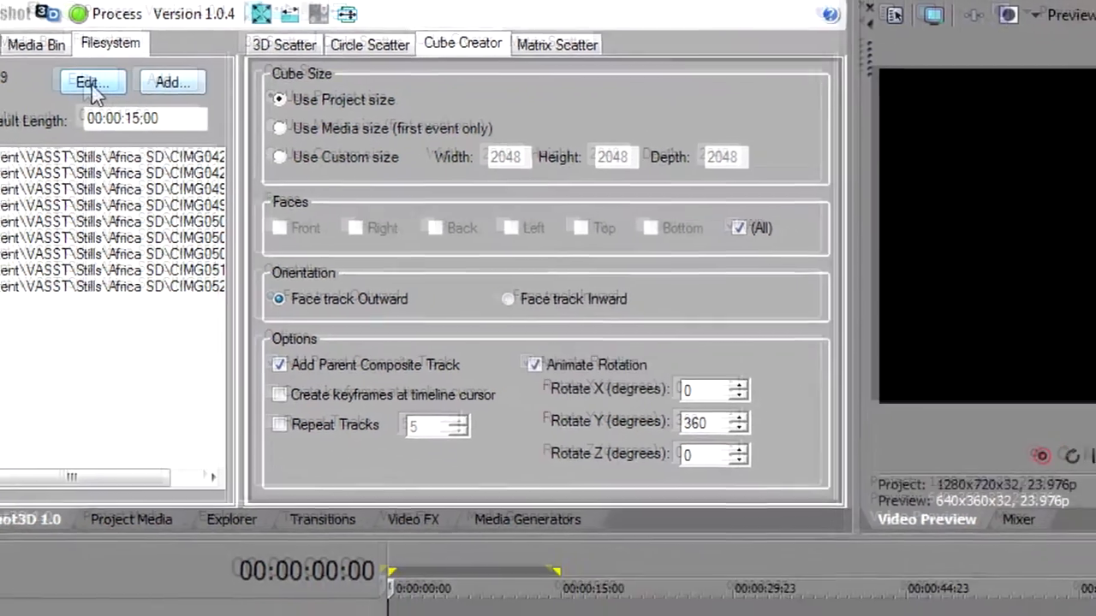
- Try to remove CIMG0508, CIMG0511 and CIMG0528 in the file list editor
left_click(192, 124)
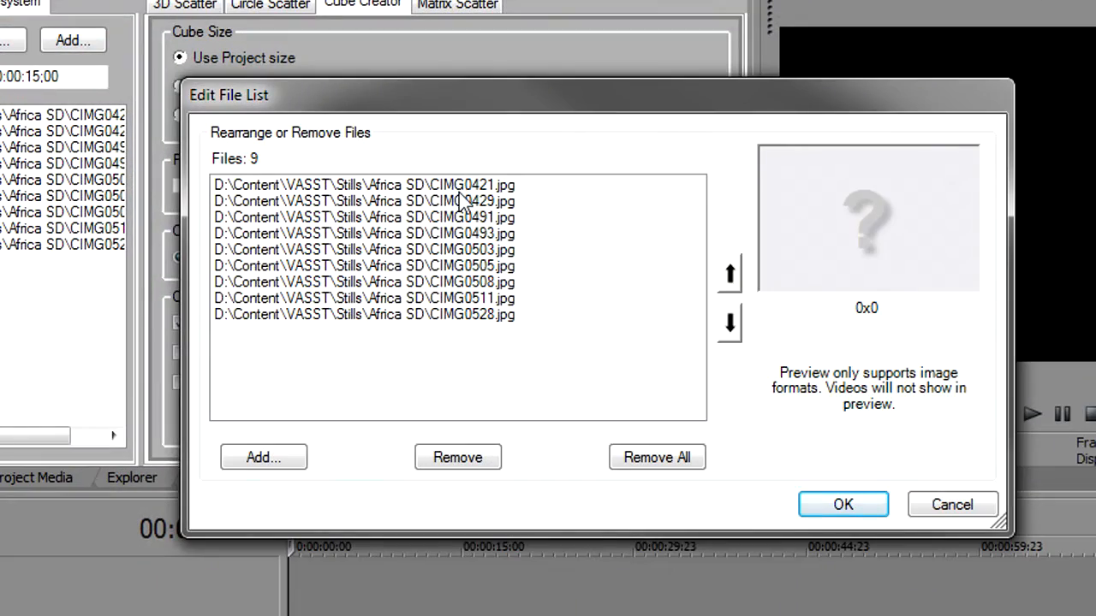
left_click(415, 315)
left_click(432, 286, "shift")
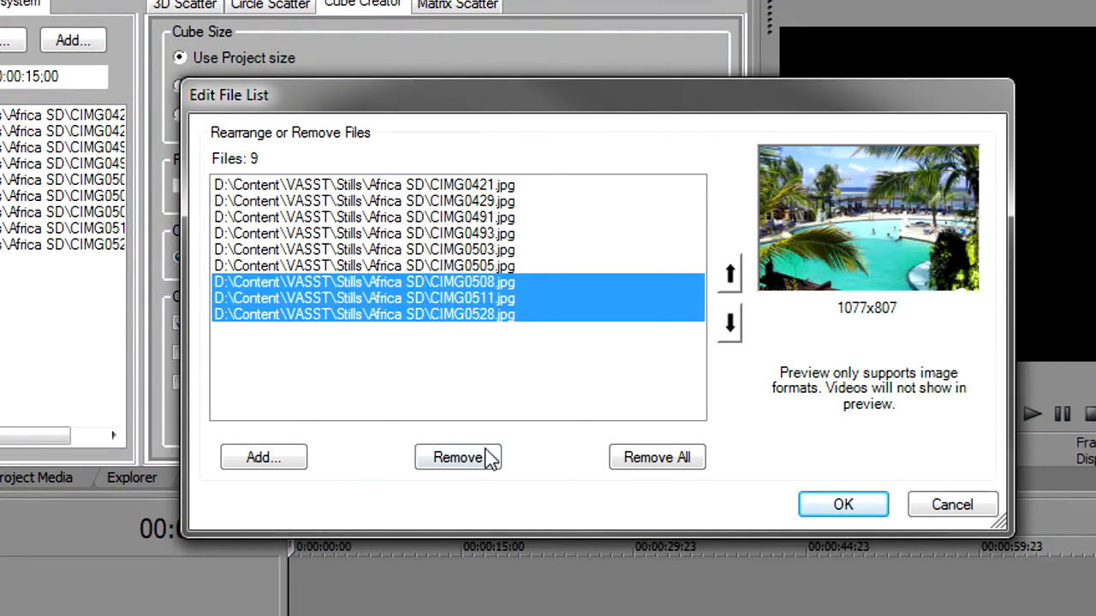
left_click(474, 457)
- Preview the listed photos, then remove CIMG0508, CIMG0511 and CIMG0528 and confirm the file list
left_click(459, 205)
left_click(463, 233)
left_click(461, 251)
left_click(459, 267)
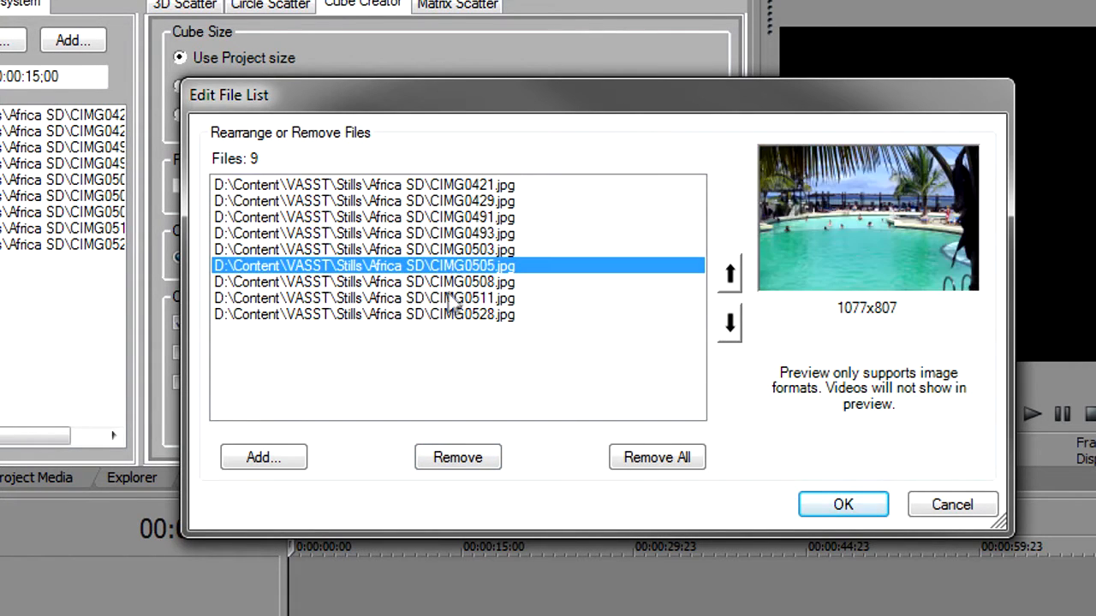
left_click(451, 299)
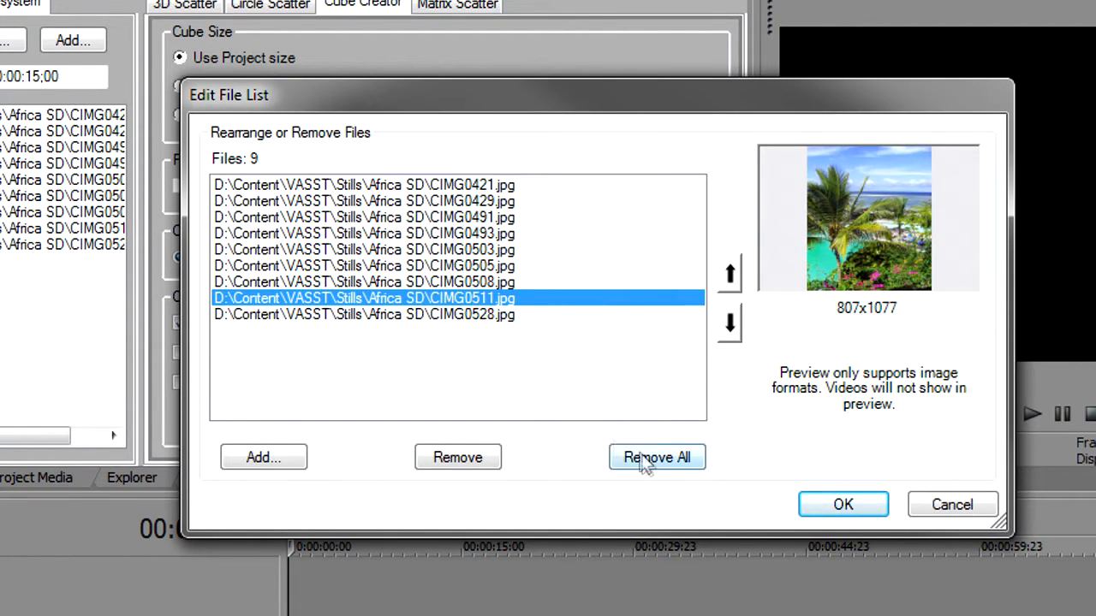
left_click(472, 284)
left_click(471, 315, "shift")
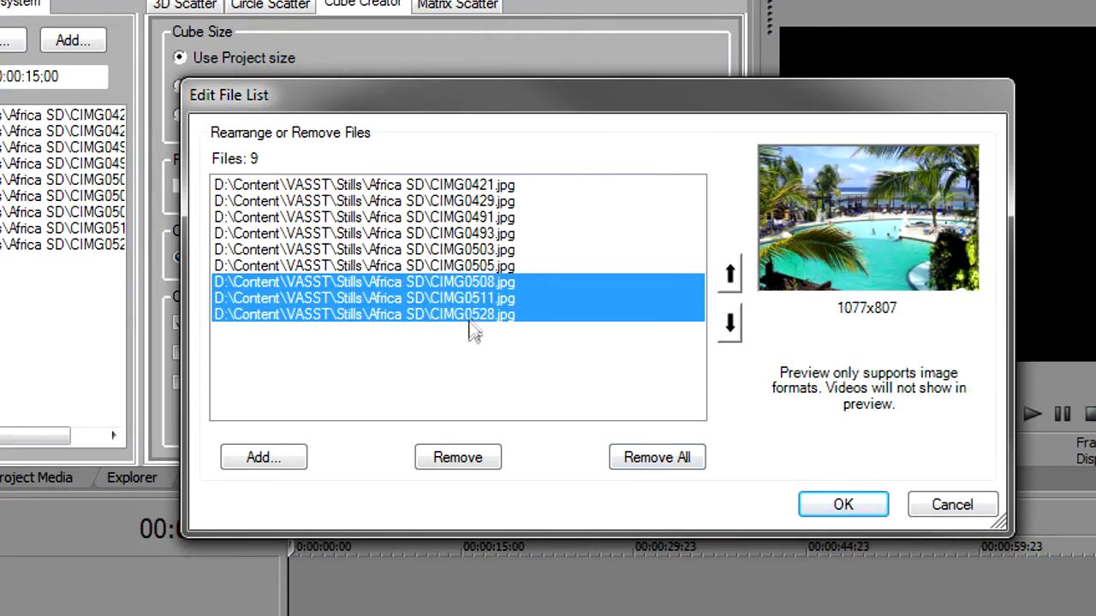
left_click(457, 459)
left_click(844, 506)
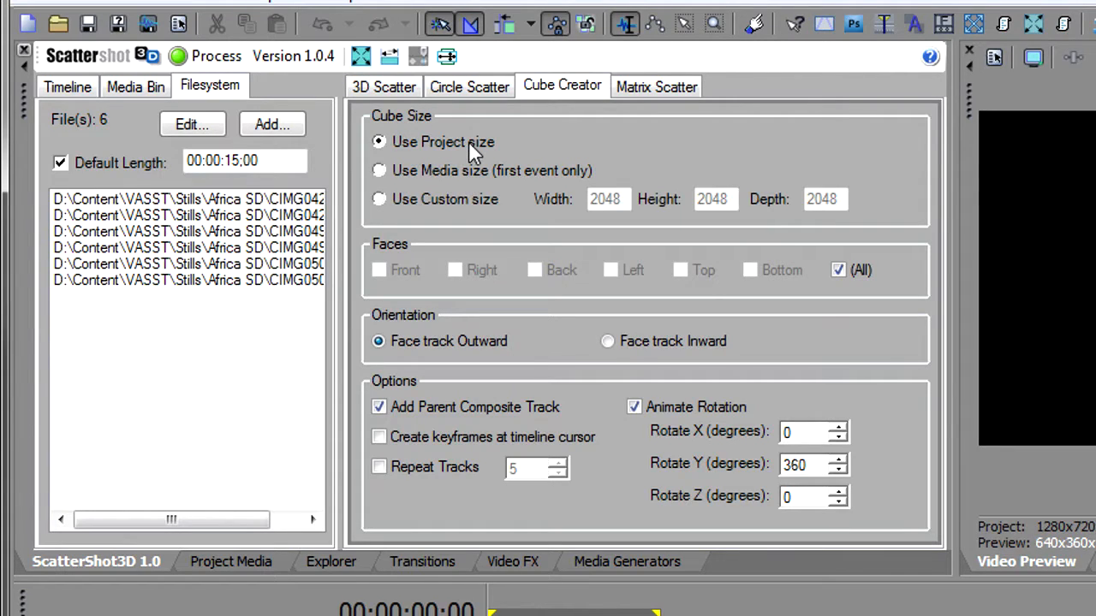
- Process the cube with all faces enabled and open the parent controller track's motion
left_click(852, 267)
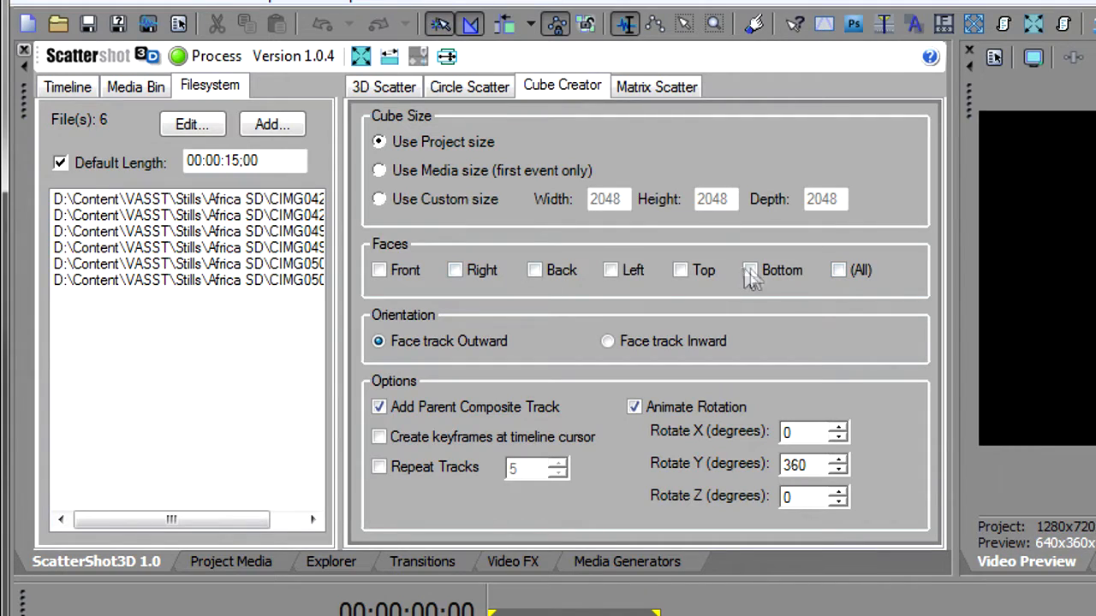
left_click(841, 269)
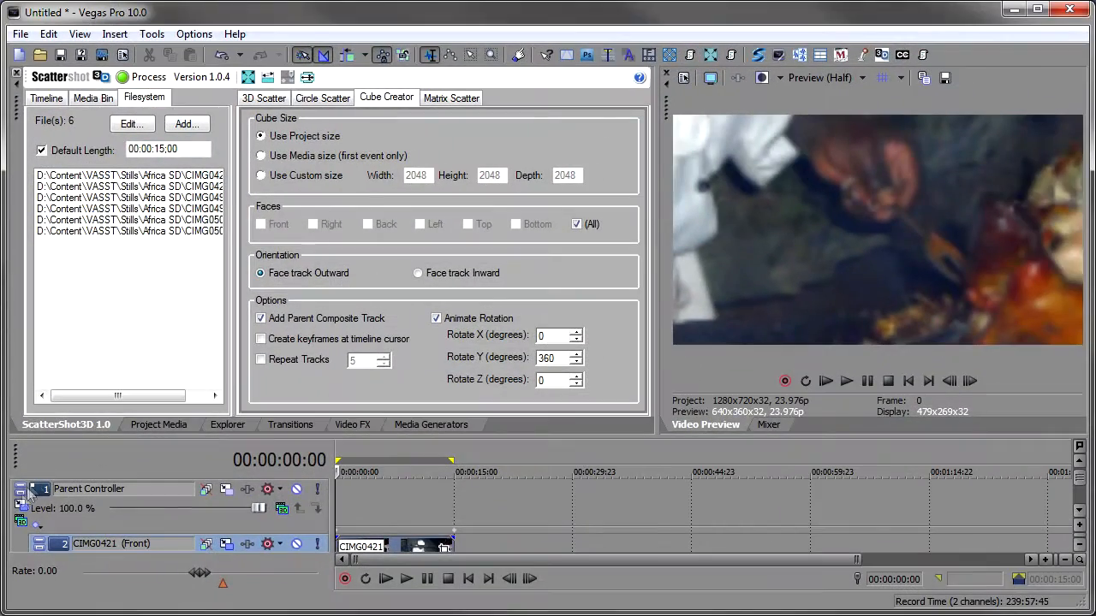
left_click(22, 527)
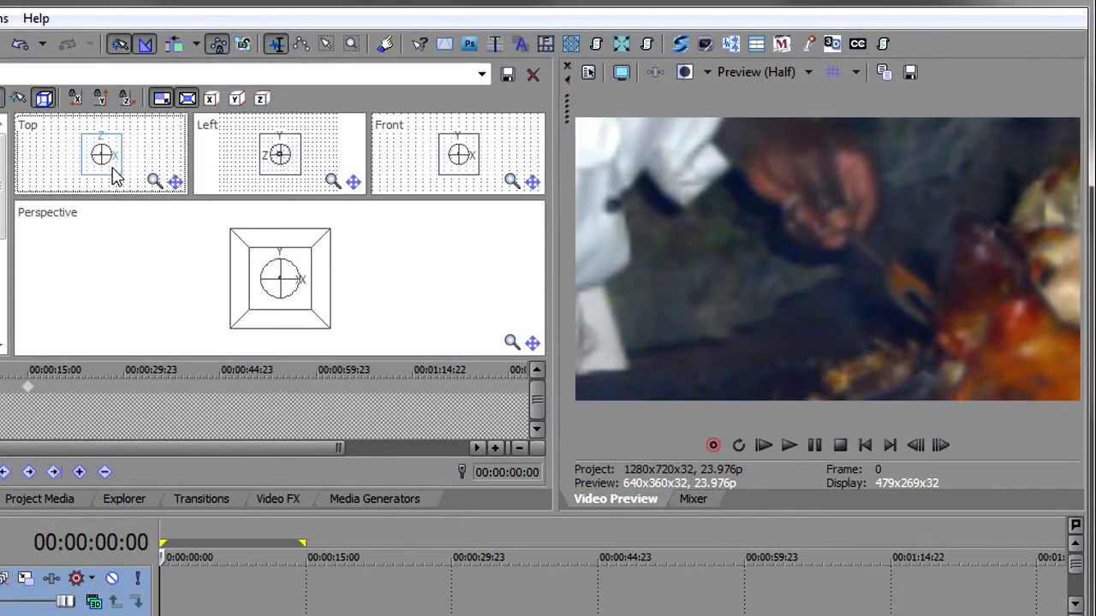
left_click_drag(296, 156, 298, 102)
mouse_move(115, 111)
left_mouse_down()
mouse_move(112, 41)
mouse_move(113, 96)
left_mouse_up()
left_click(282, 292)
scroll(282, 292, "up", 5)
left_click_drag(279, 306, 271, 312)
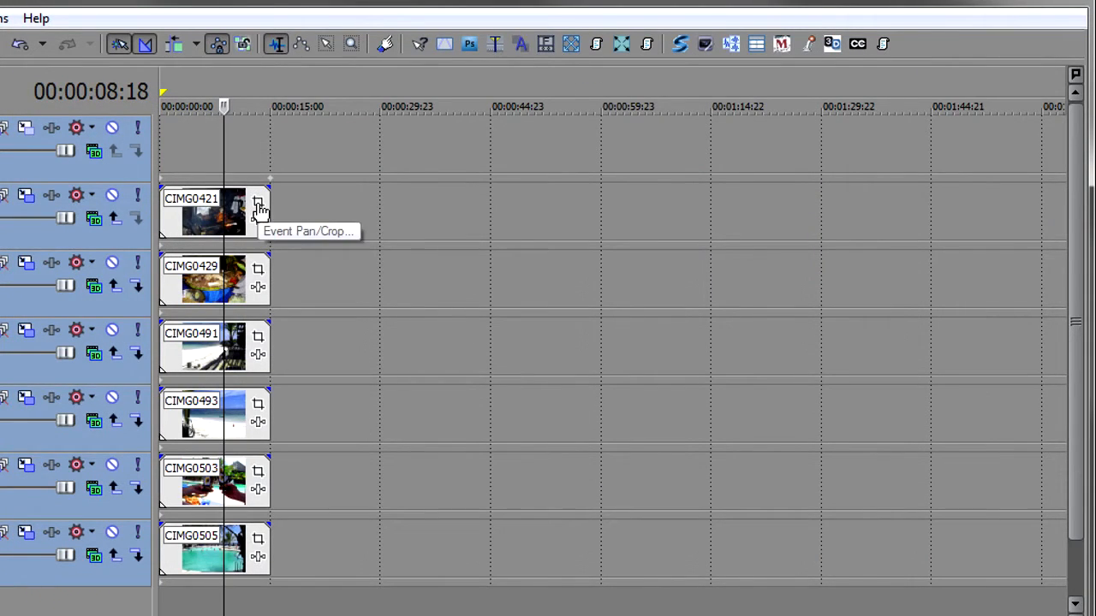
- Open the Front photo's event pan/crop and set it to match the output aspect
left_click(258, 208)
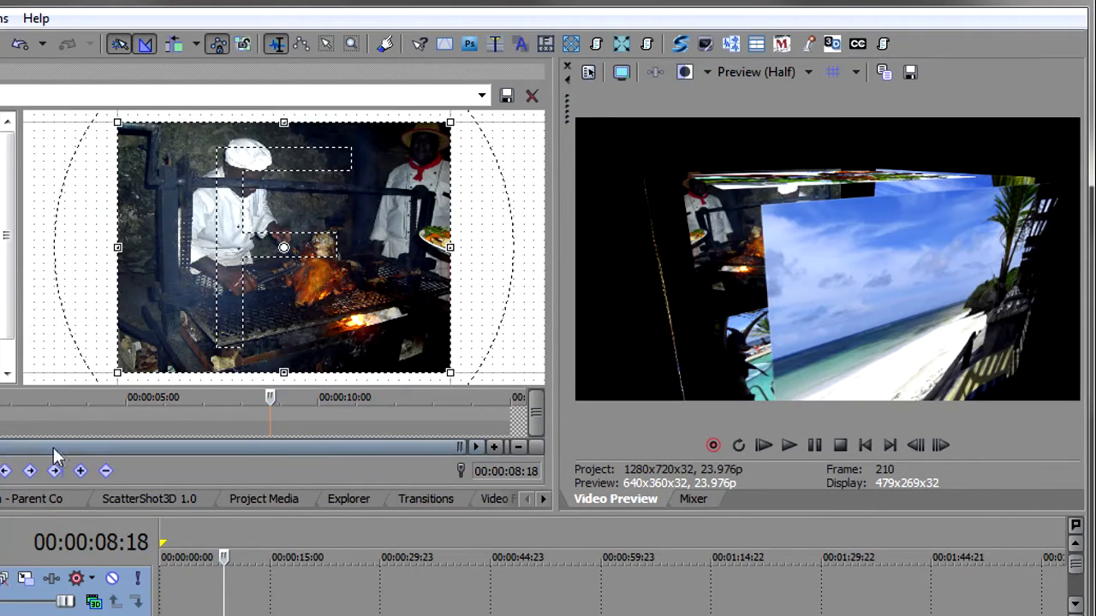
left_click(2, 471)
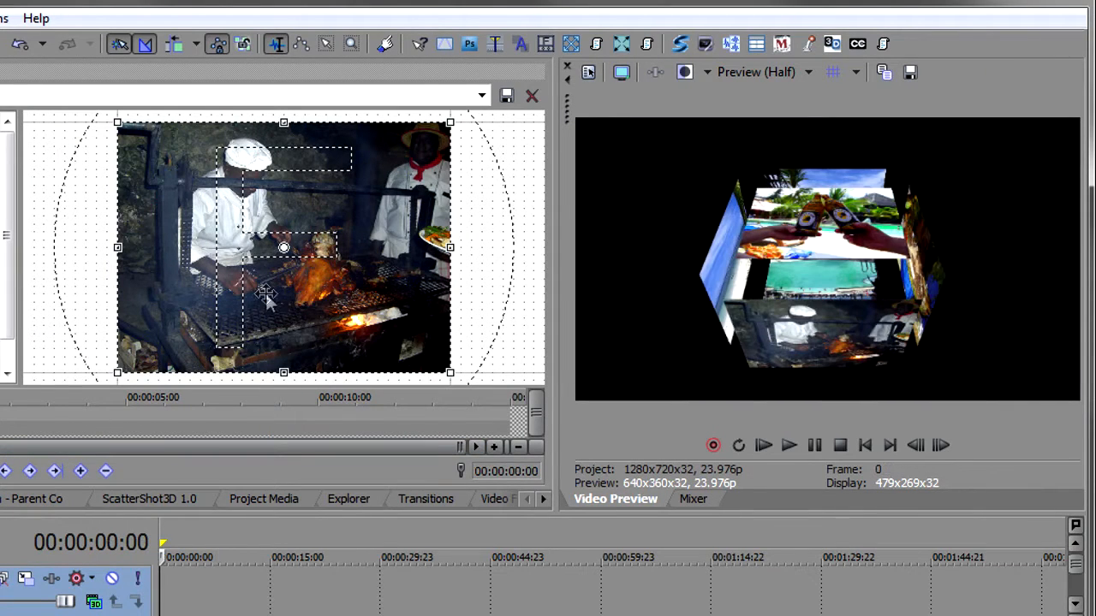
right_click(267, 296)
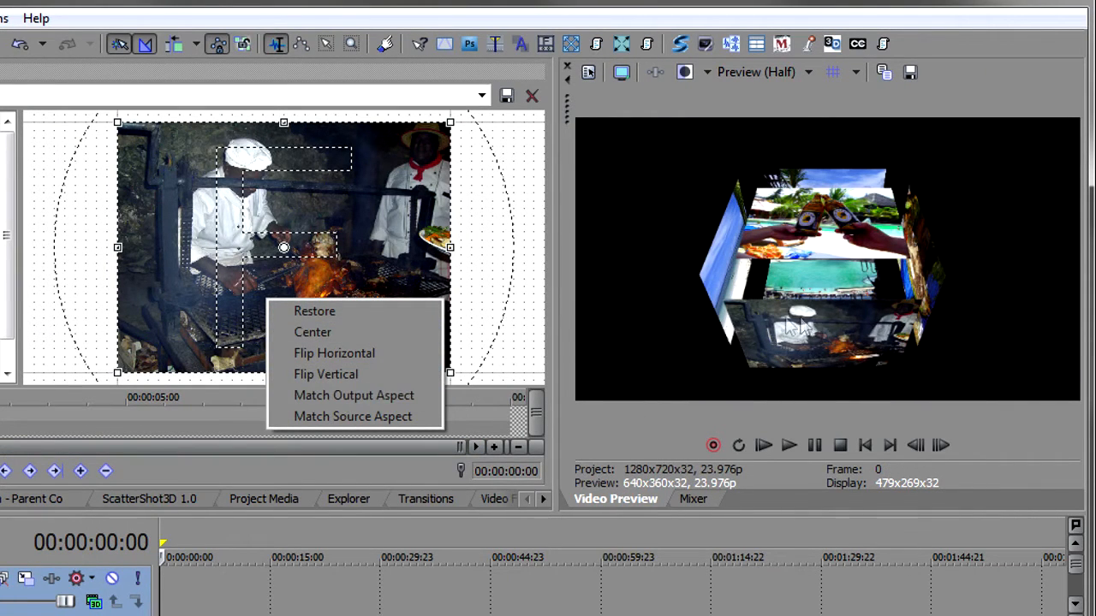
left_click(378, 395)
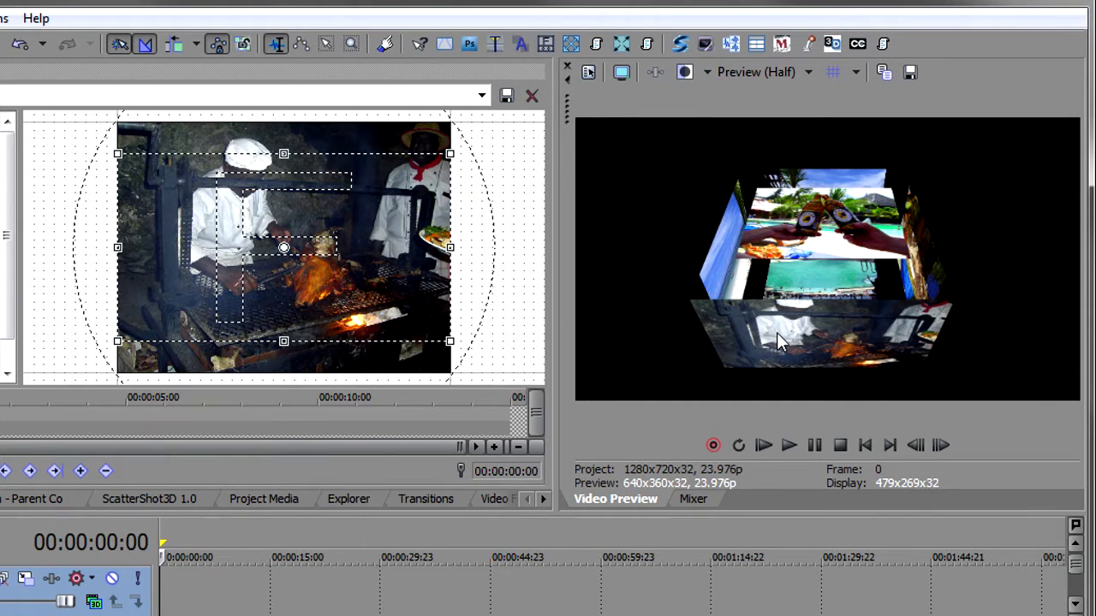
- Select all six photo events and match their pan/crop to the output aspect with ScatterShot3D
left_click(213, 582)
key("F11")
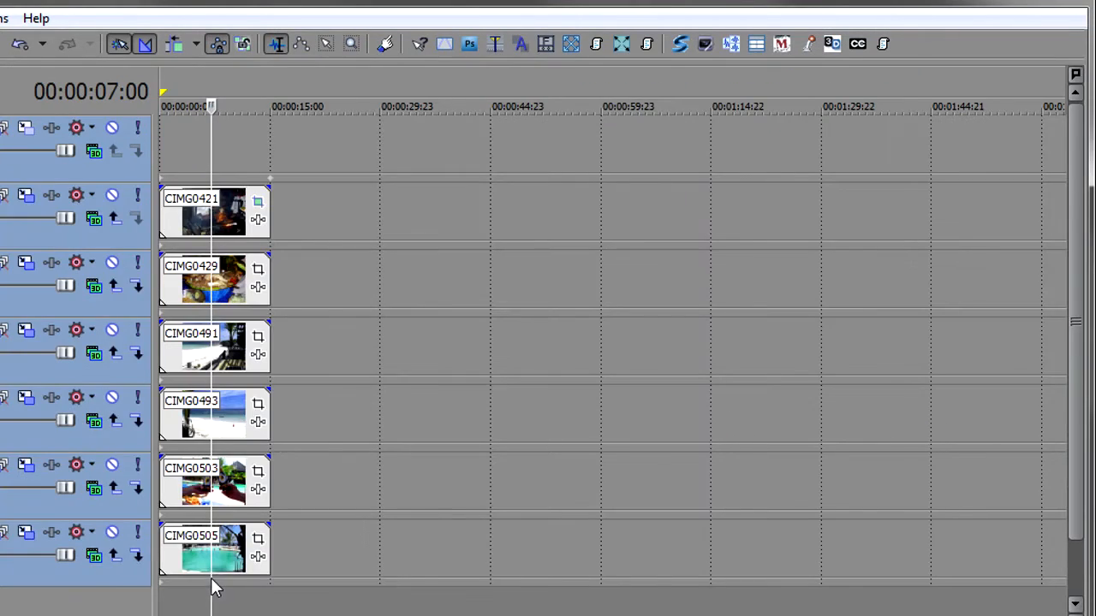
left_click(190, 224)
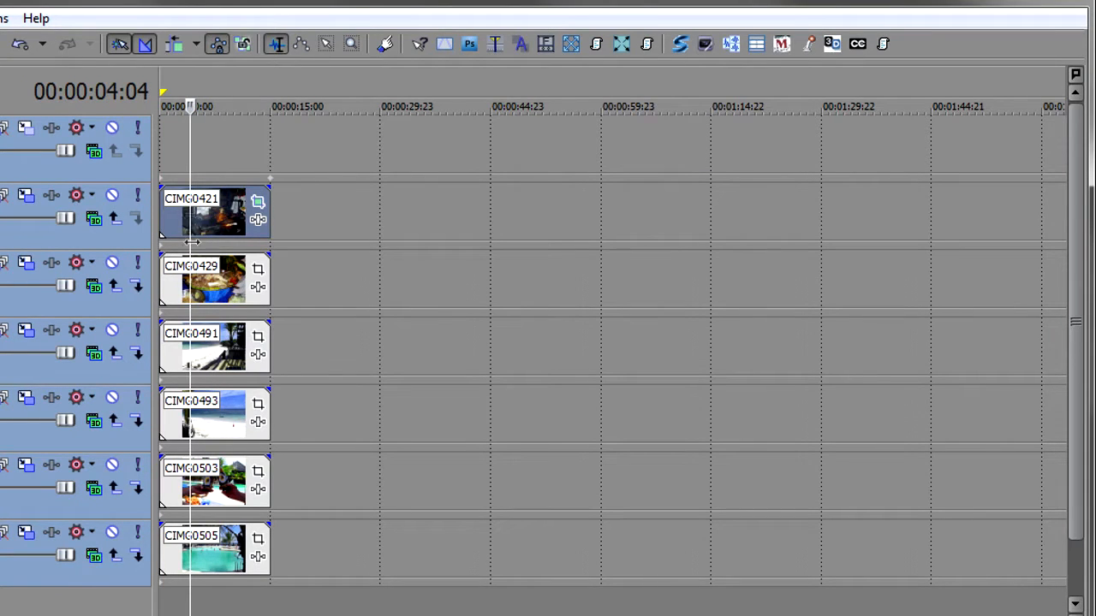
left_click(216, 563, "shift")
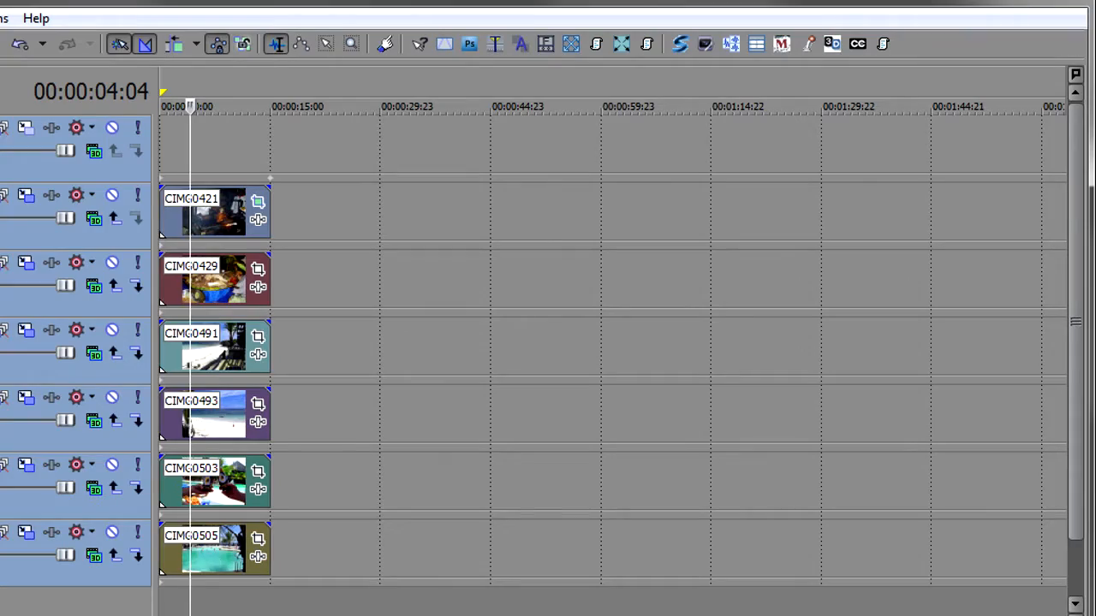
key("Home")
key("F11")
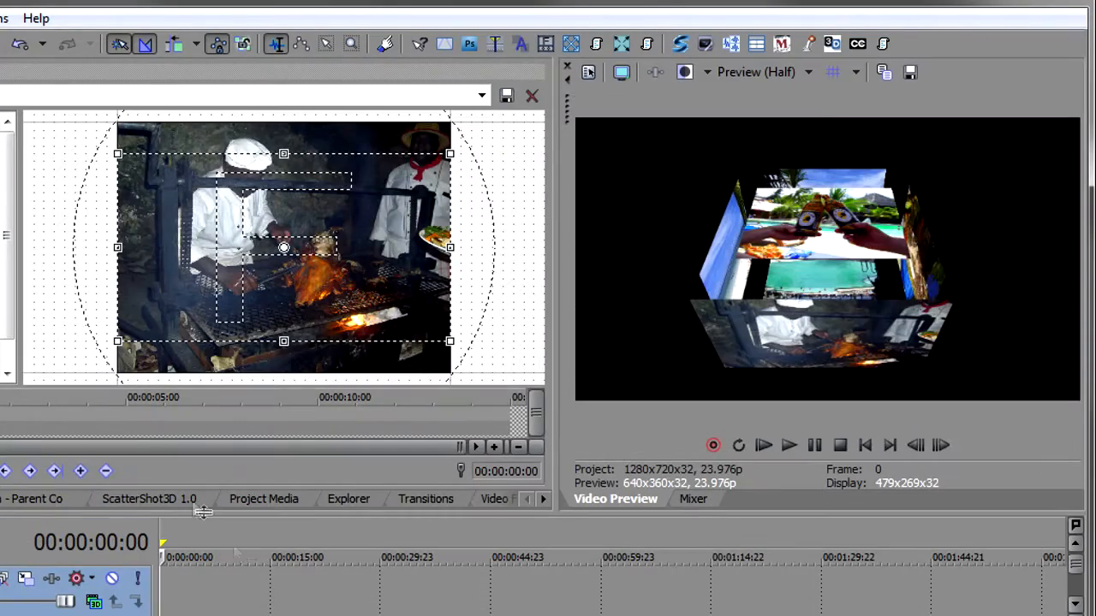
left_click(137, 501)
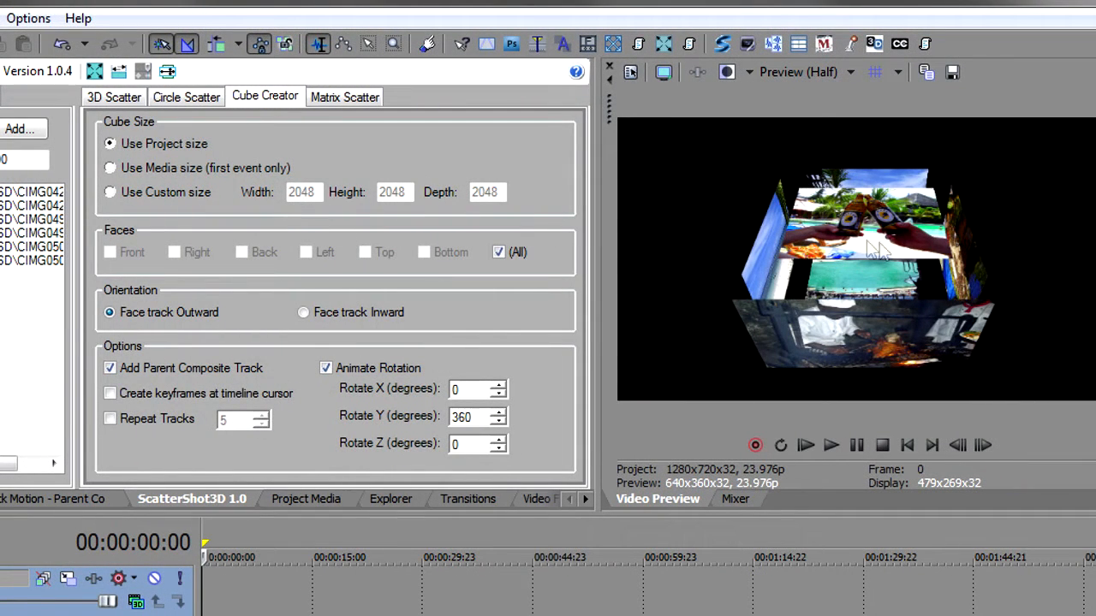
left_click(168, 72)
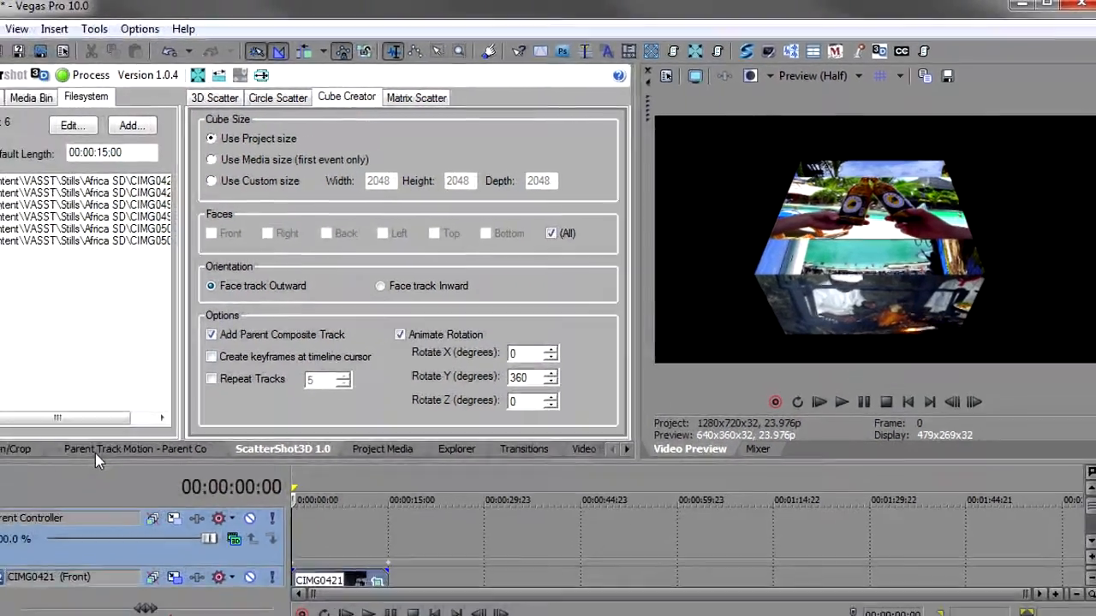
- In the parent track motion, move the cube to about X 187, Y 75 and tilt its X orientation to about 40.9
left_click(43, 499)
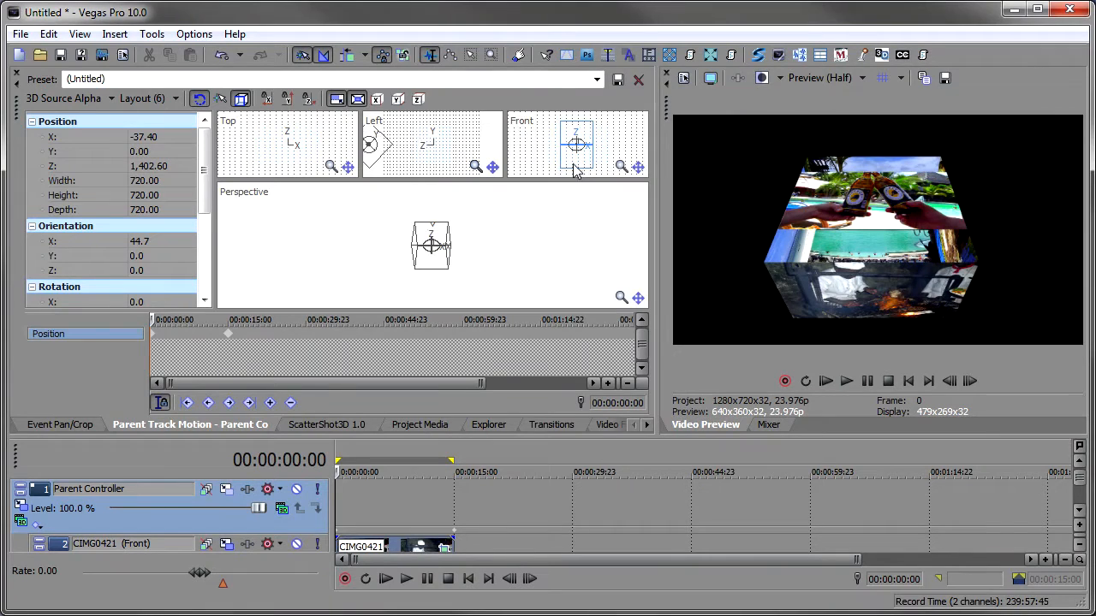
mouse_move(575, 166)
left_mouse_down()
mouse_move(561, 163)
mouse_move(608, 163)
mouse_move(585, 164)
left_mouse_up()
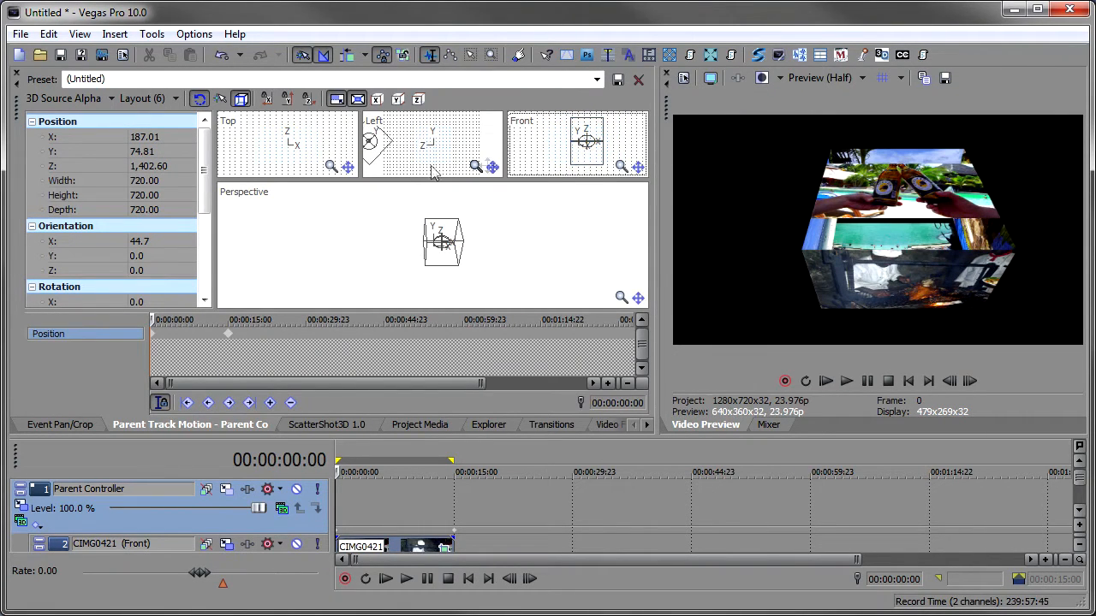
left_click(442, 245)
left_click_drag(442, 245, 453, 248)
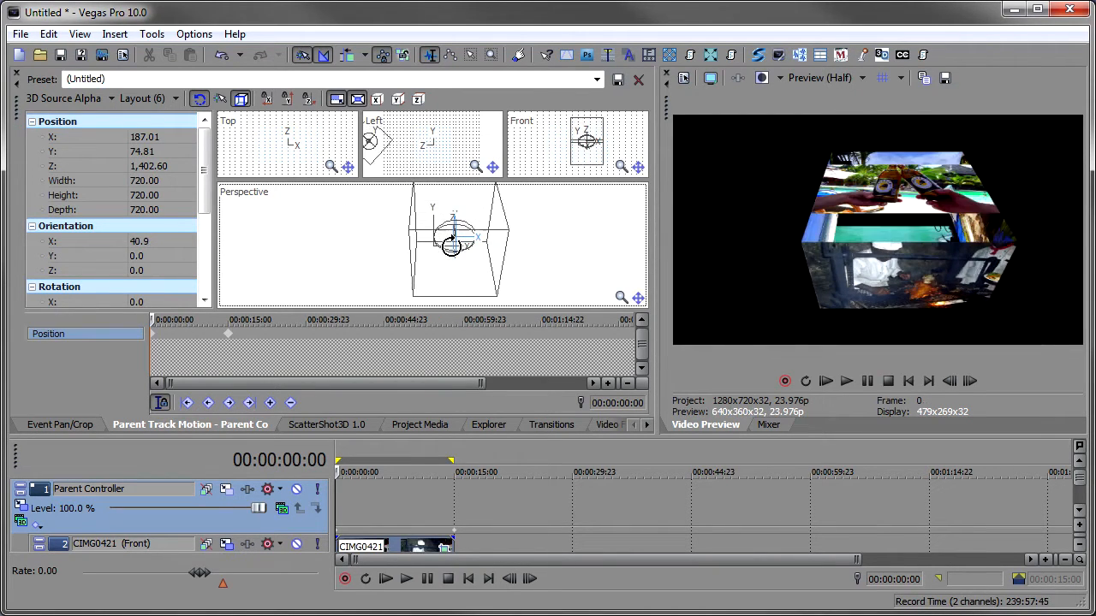
- Play and scrub through the rotating cube animation
left_click(384, 580)
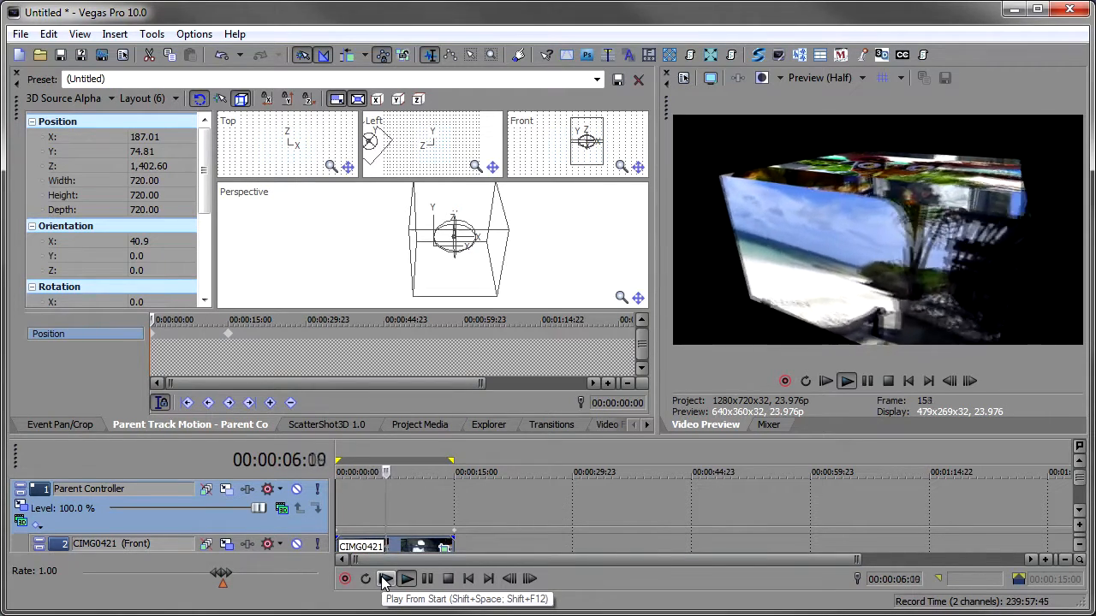
left_click(448, 580)
left_click(402, 494)
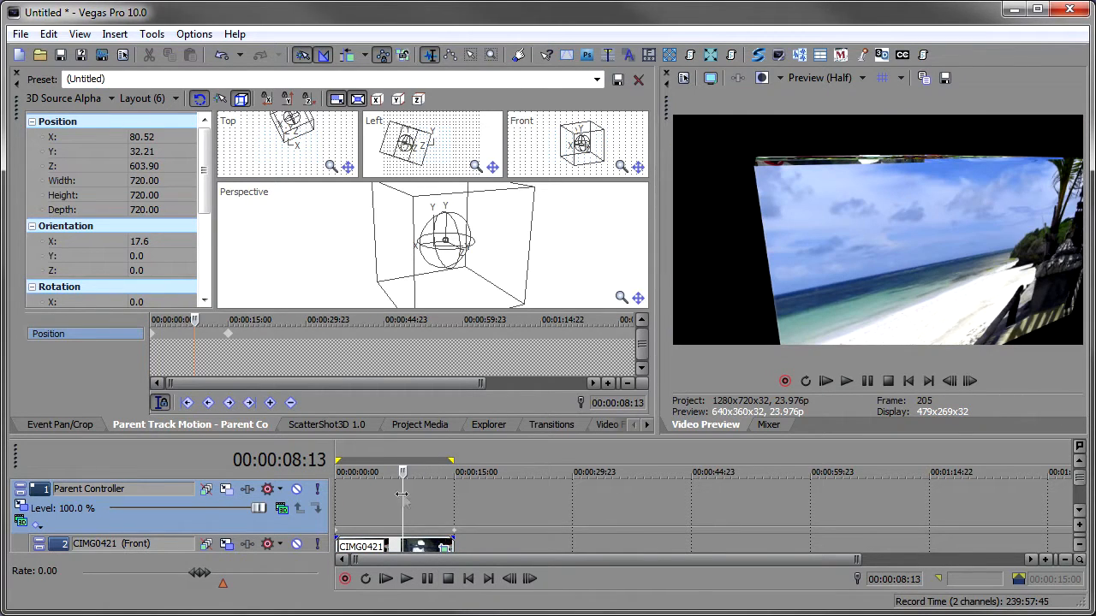
left_click(390, 496)
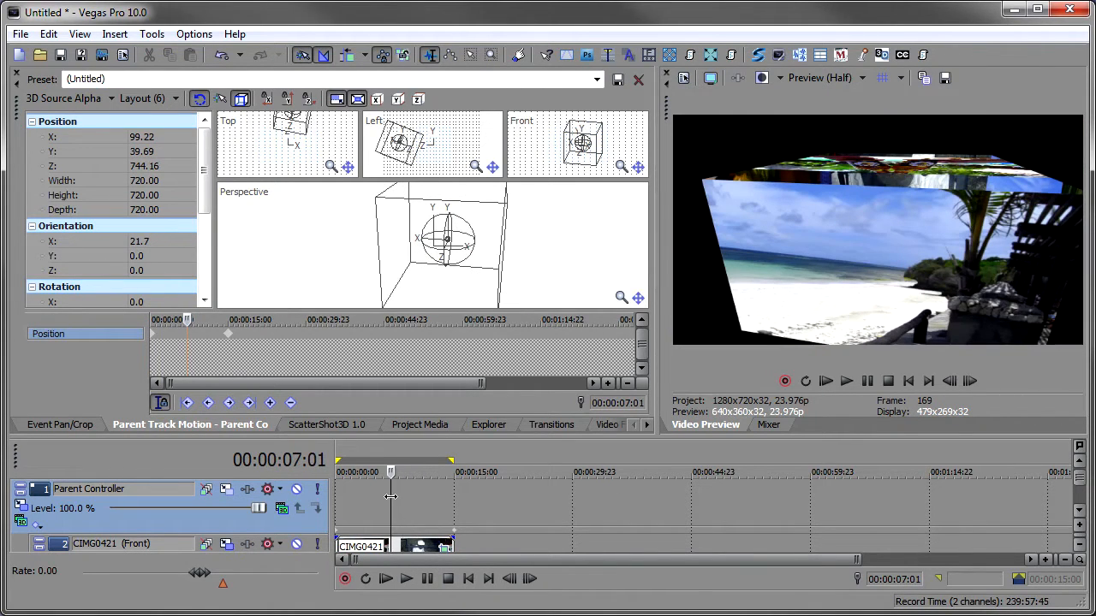
- Switch the ScatterShot3D source to selected timeline tracks and select all six photo tracks
left_click(326, 425)
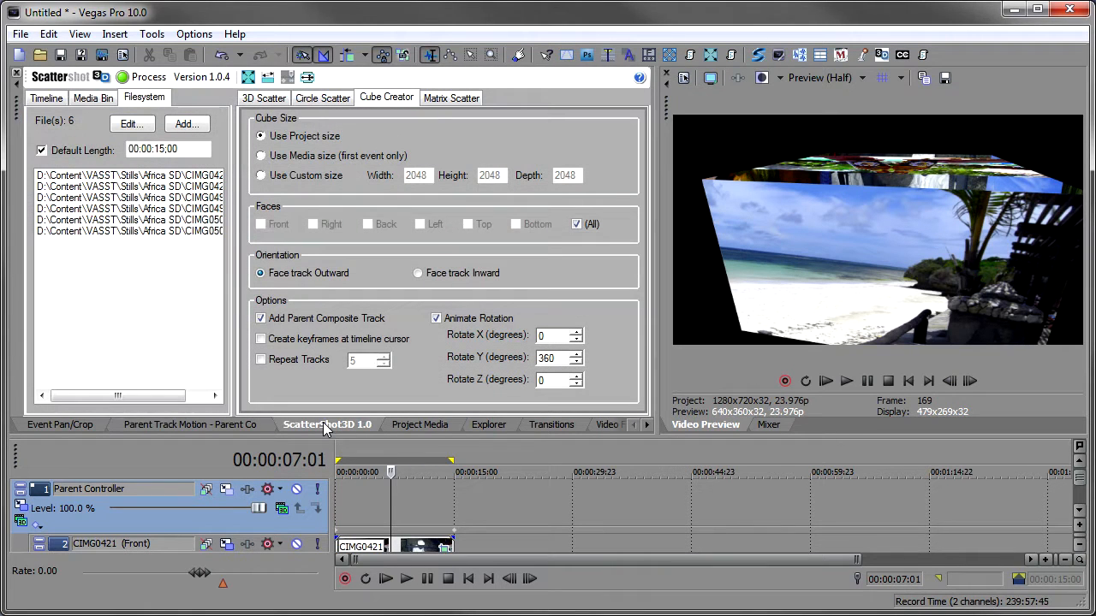
left_click(46, 100)
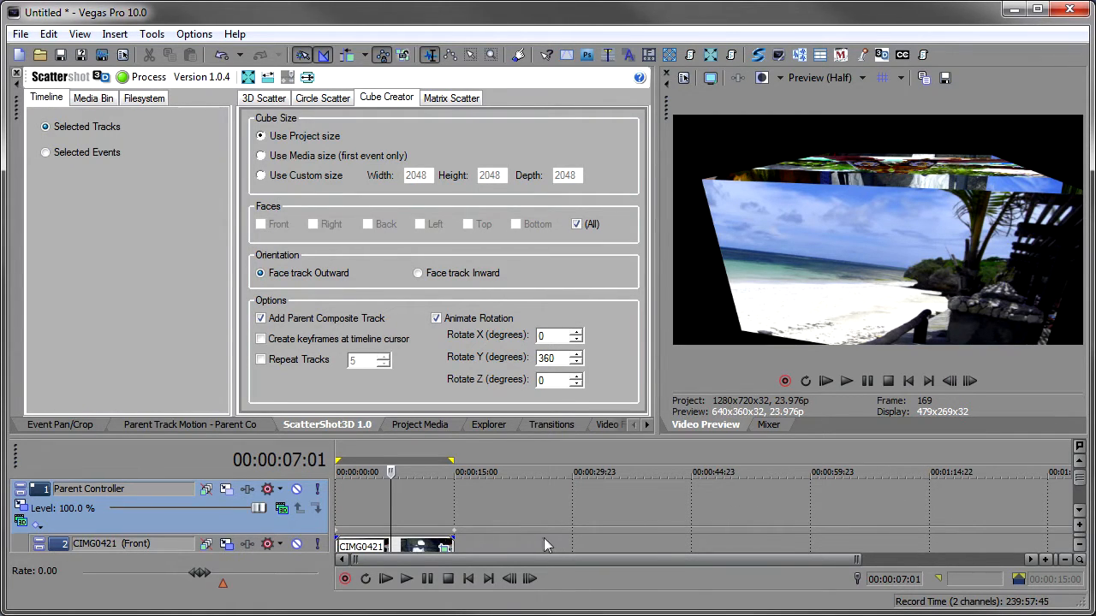
key("F11")
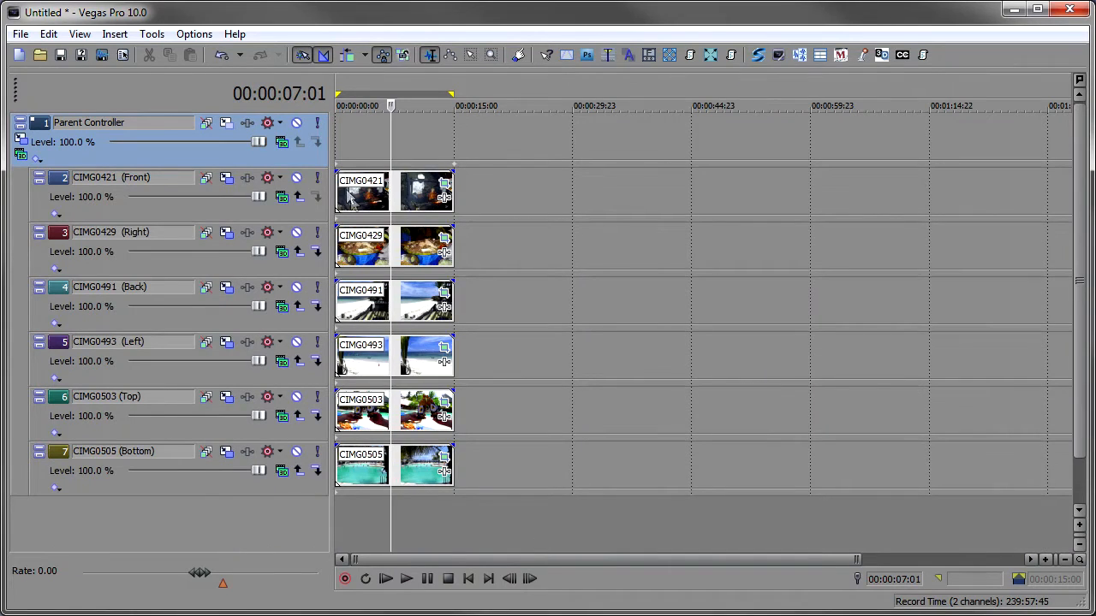
left_click(351, 200)
left_click(409, 482, "shift")
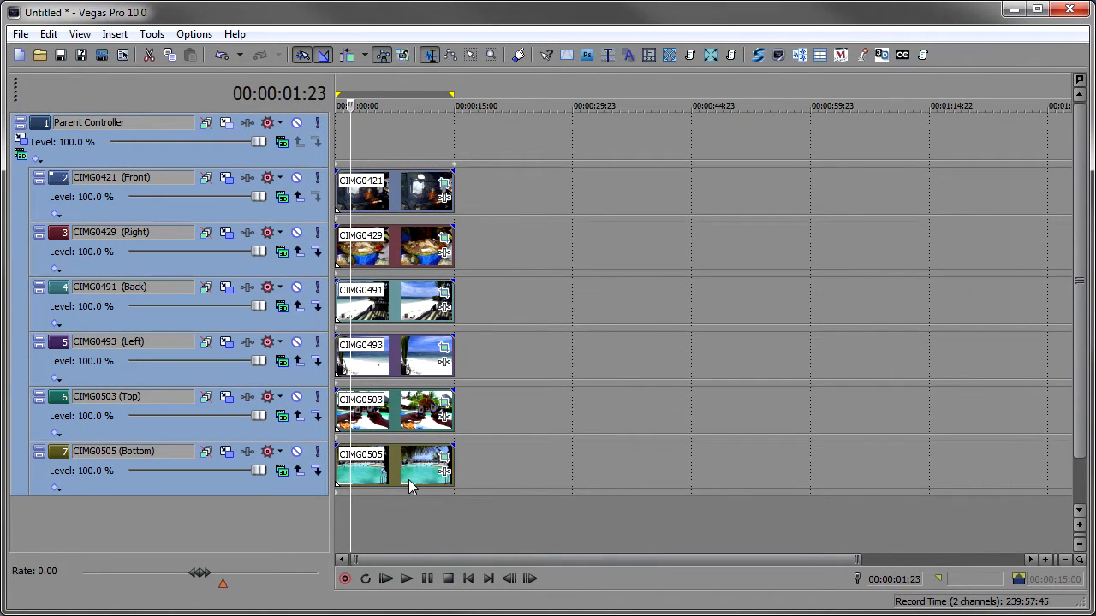
key("F11")
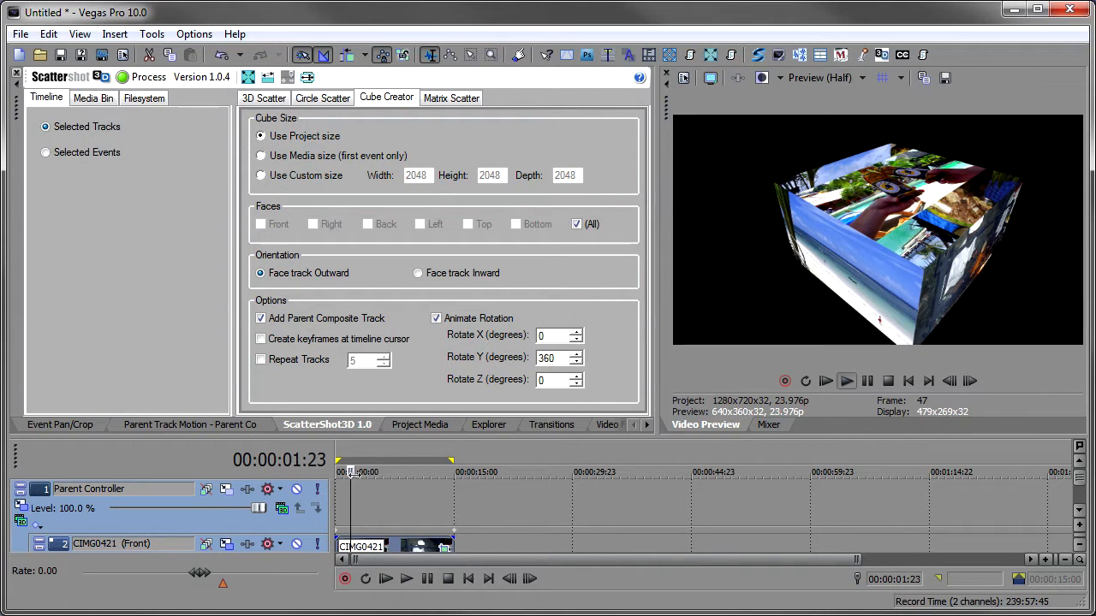
- Play the cube animation from the timeline
key("space")
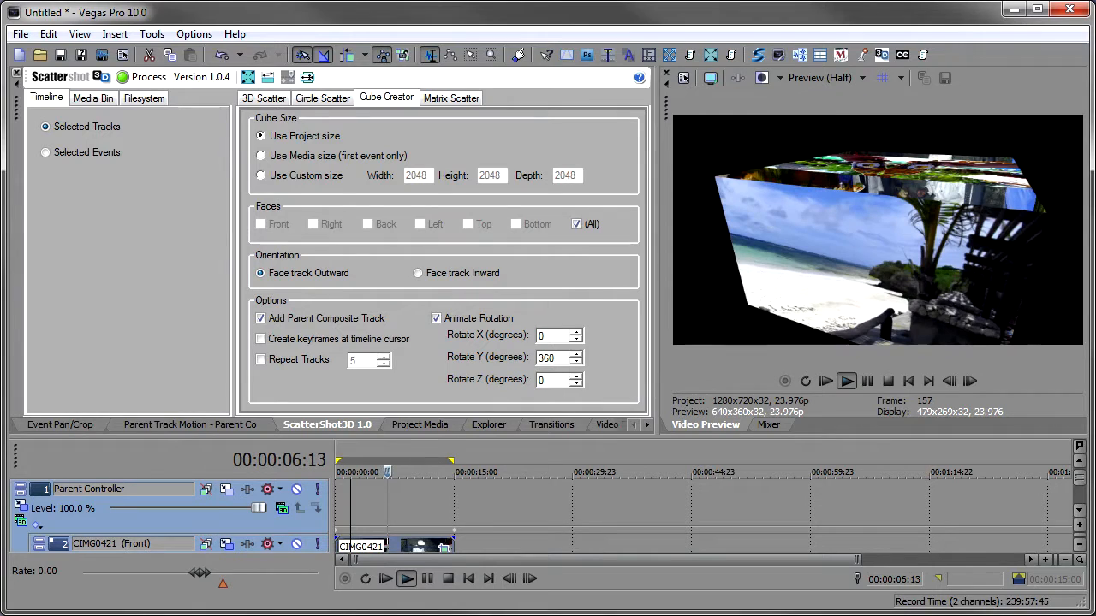
key("space")
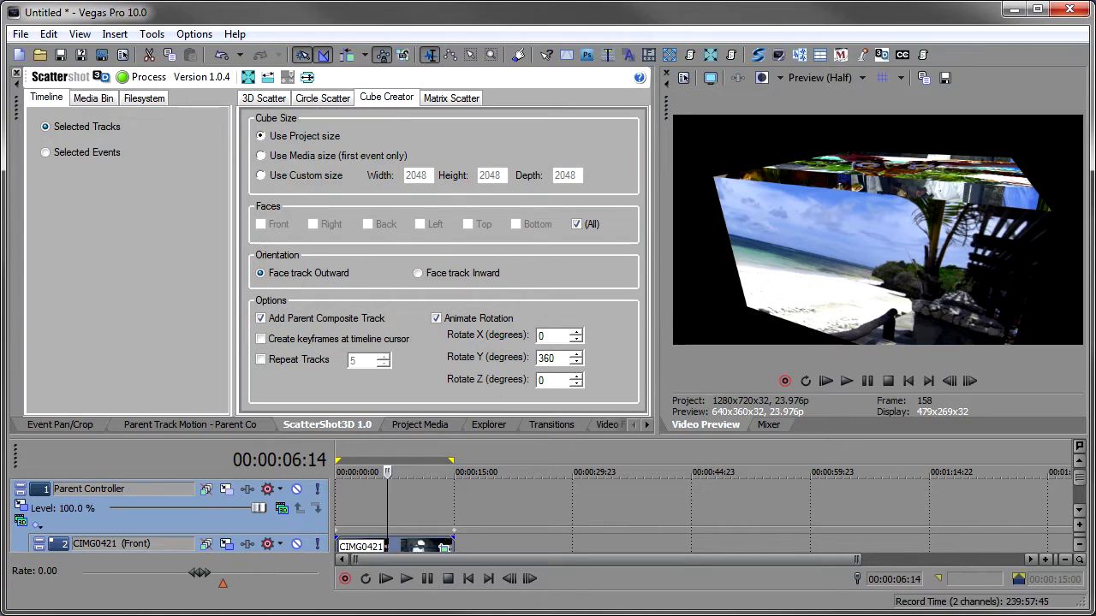
left_click(1080, 510)
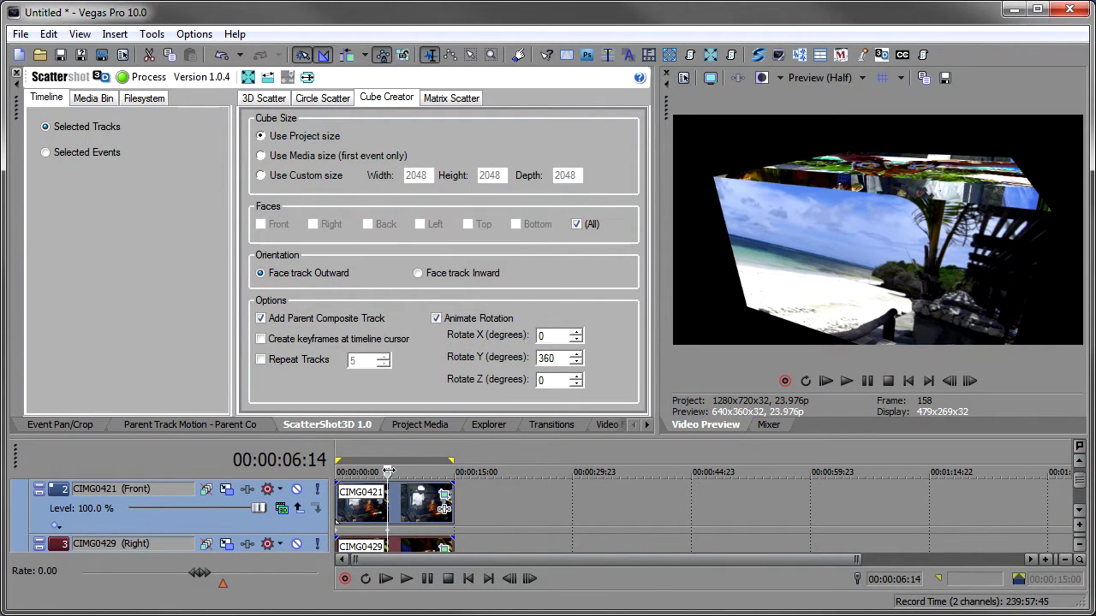
key("space")
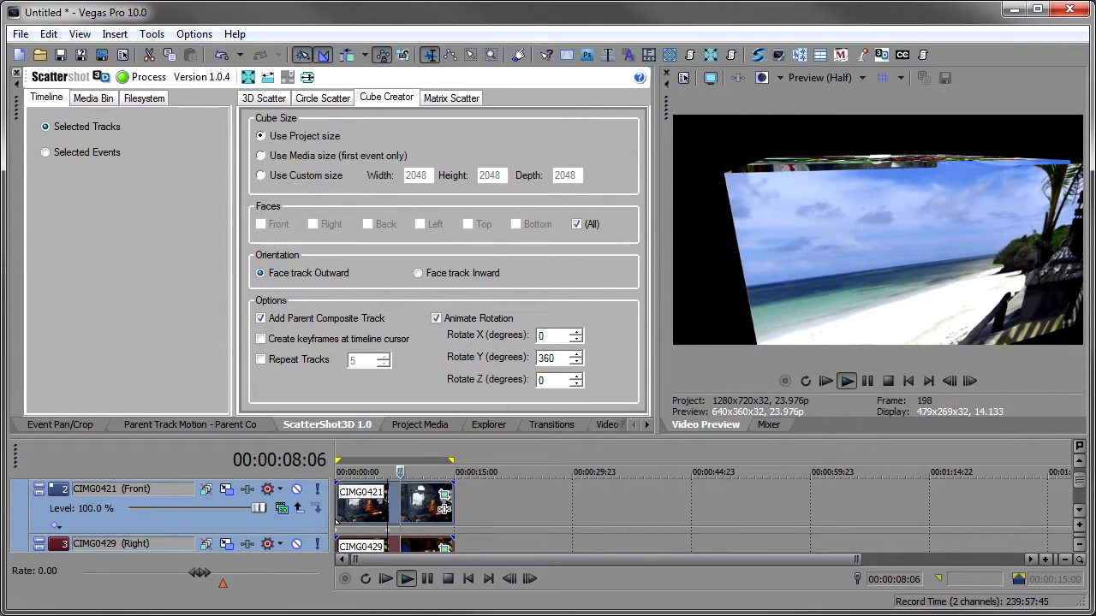
key("space")
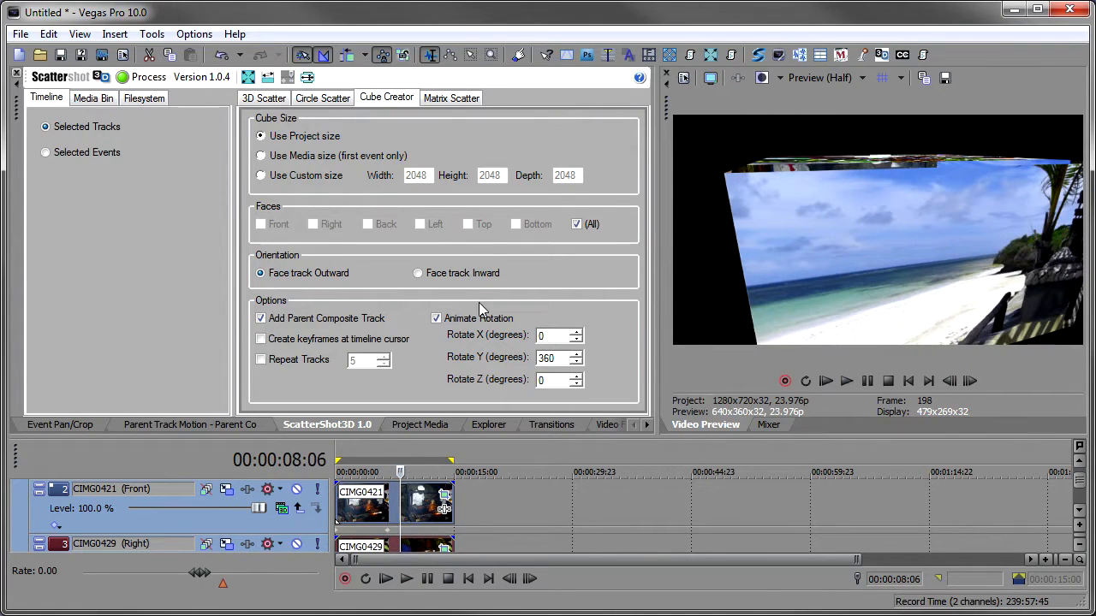
- Apply a 3 by 2 Matrix Scatter to the selected tracks at the cursor and play it
left_click(447, 99)
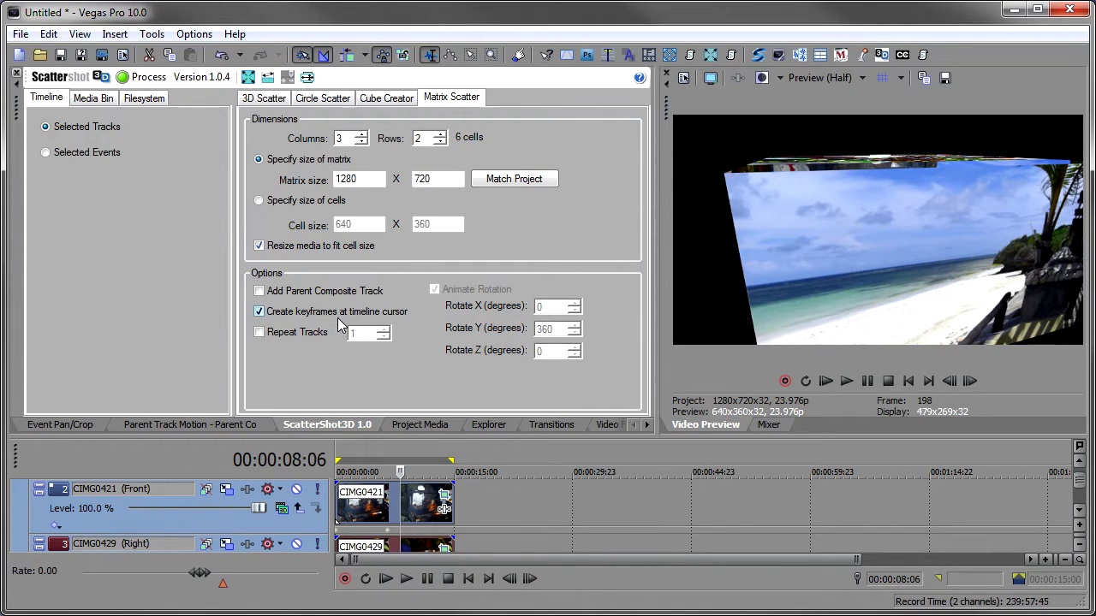
left_click(146, 78)
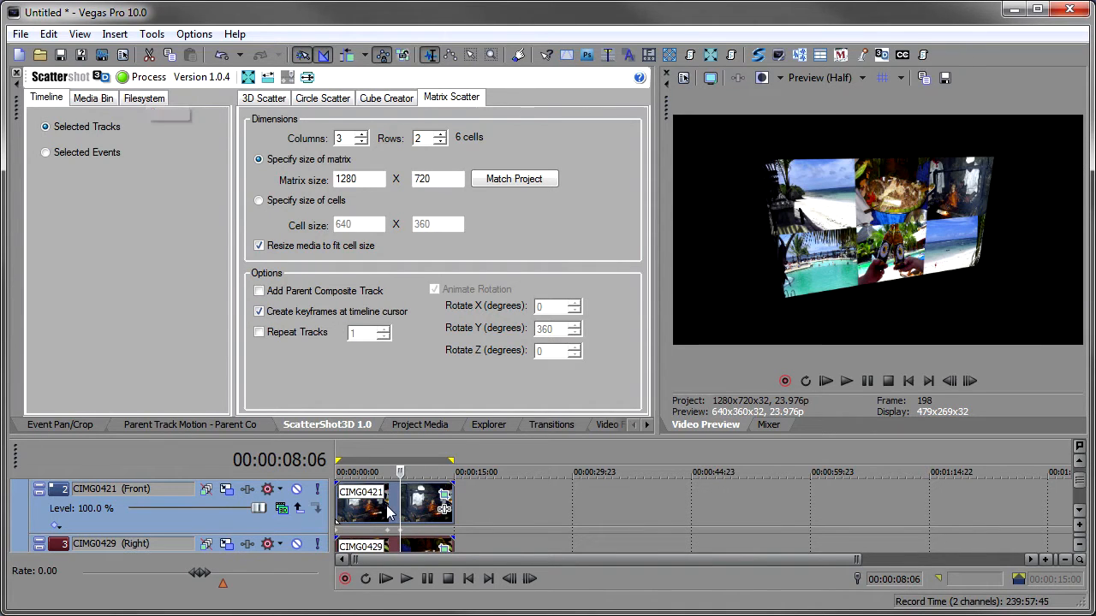
left_click_drag(400, 472, 369, 473)
key("space")
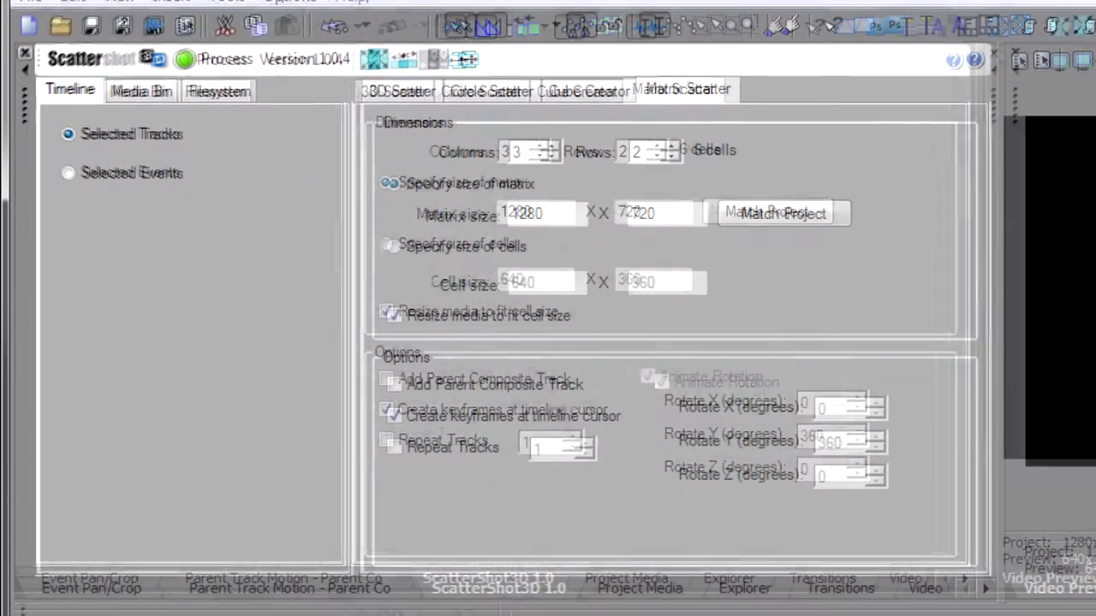
- Start a new project without saving changes and set the Matrix Scatter to 3 rows
left_click(28, 25)
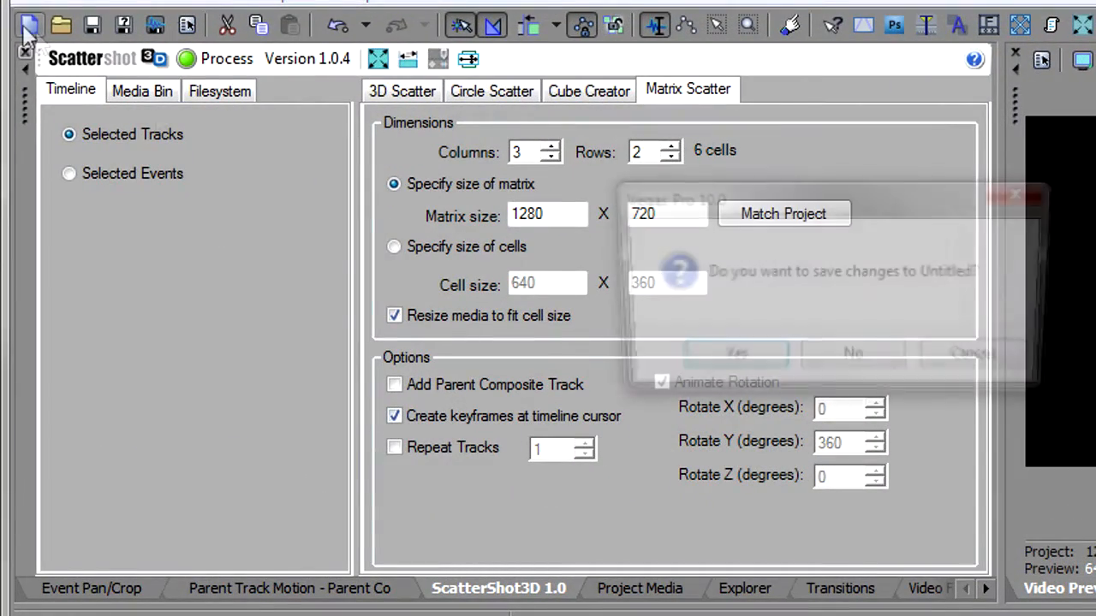
left_click(844, 360)
left_click(670, 147)
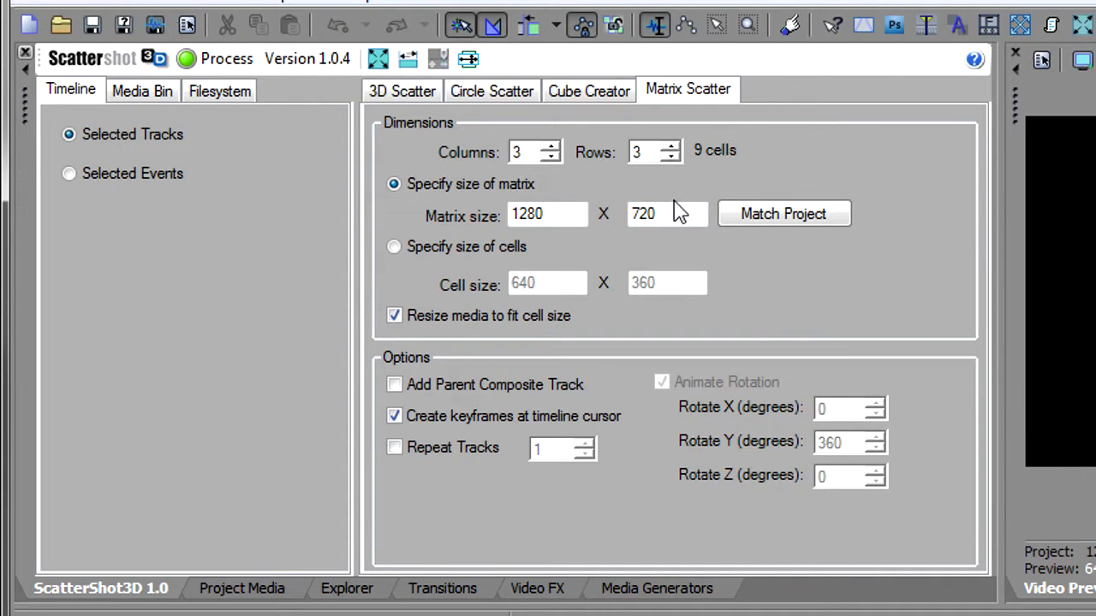
- Add DSC_0320, DSC_0352 and DSC_0367 to the filesystem source list
left_click(225, 91)
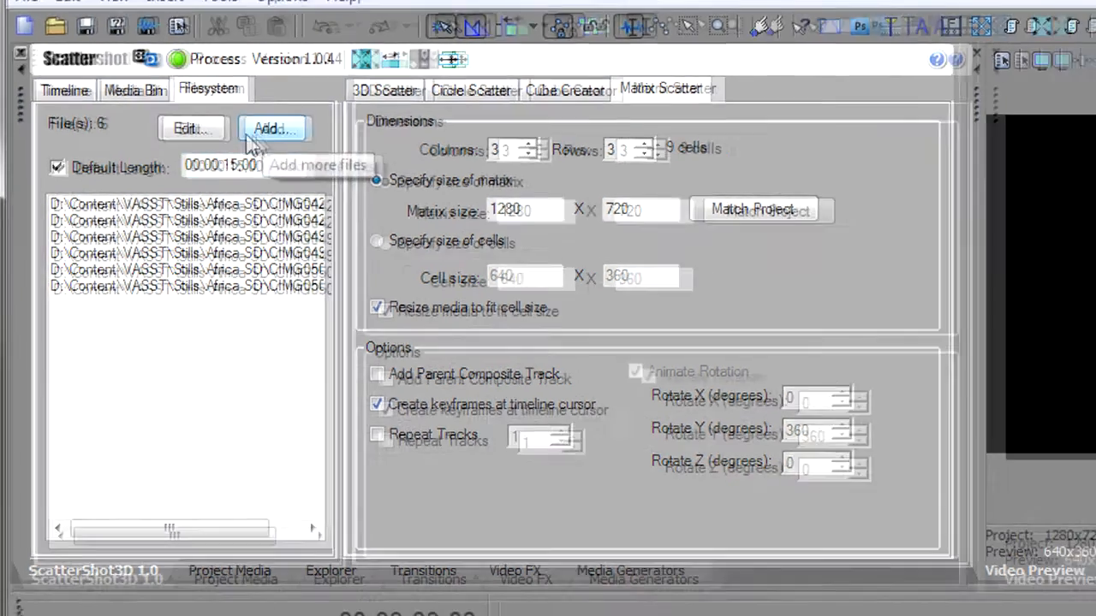
left_click(282, 137)
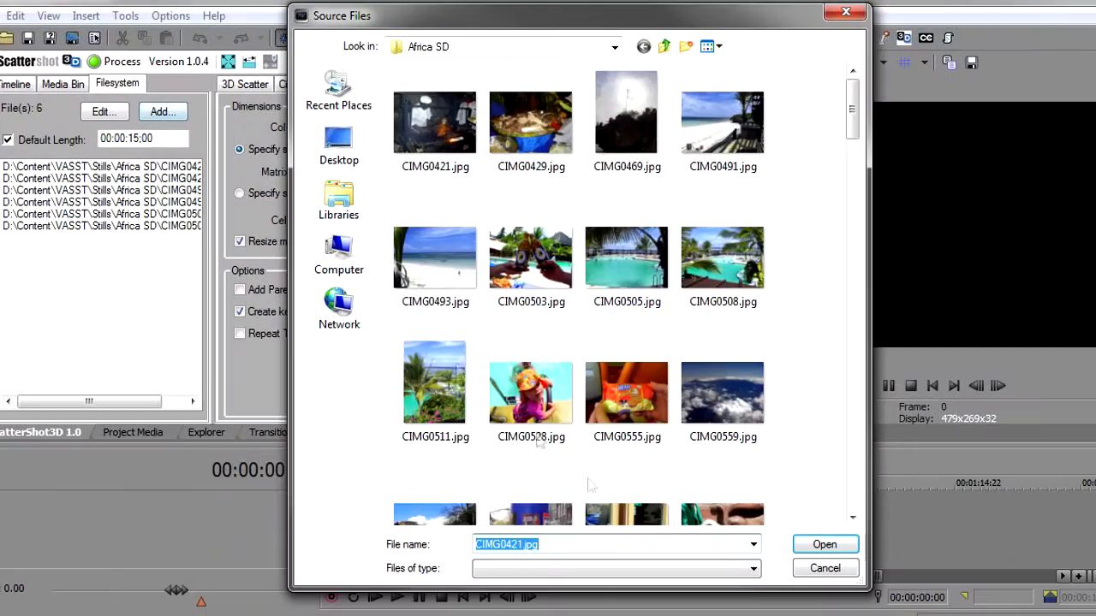
left_click(857, 472)
left_click(469, 341)
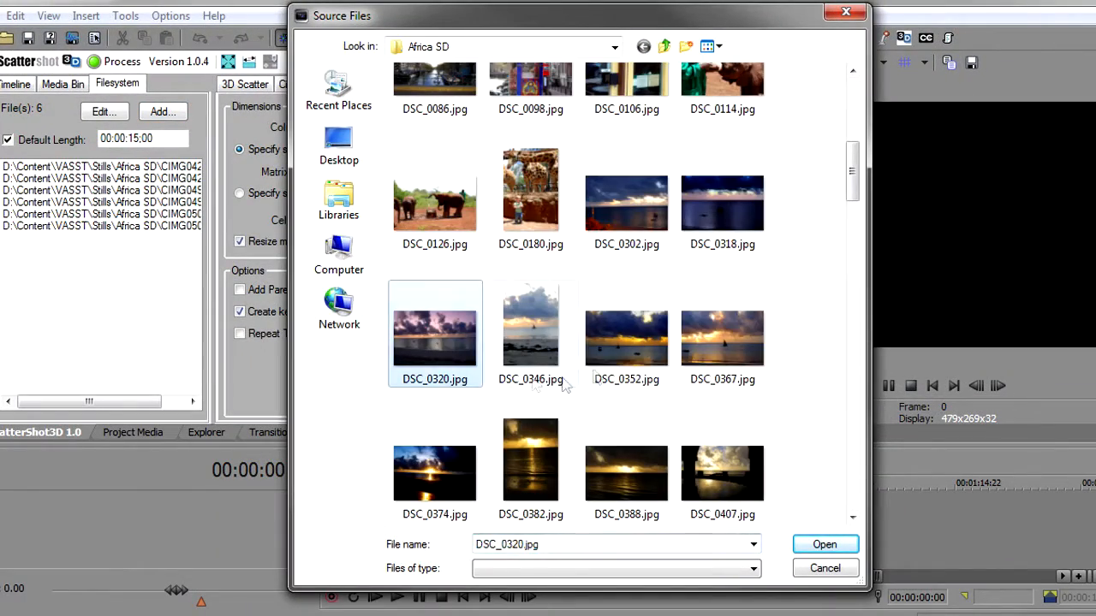
left_click(647, 370, "ctrl")
left_click(721, 339, "ctrl")
left_click(822, 544)
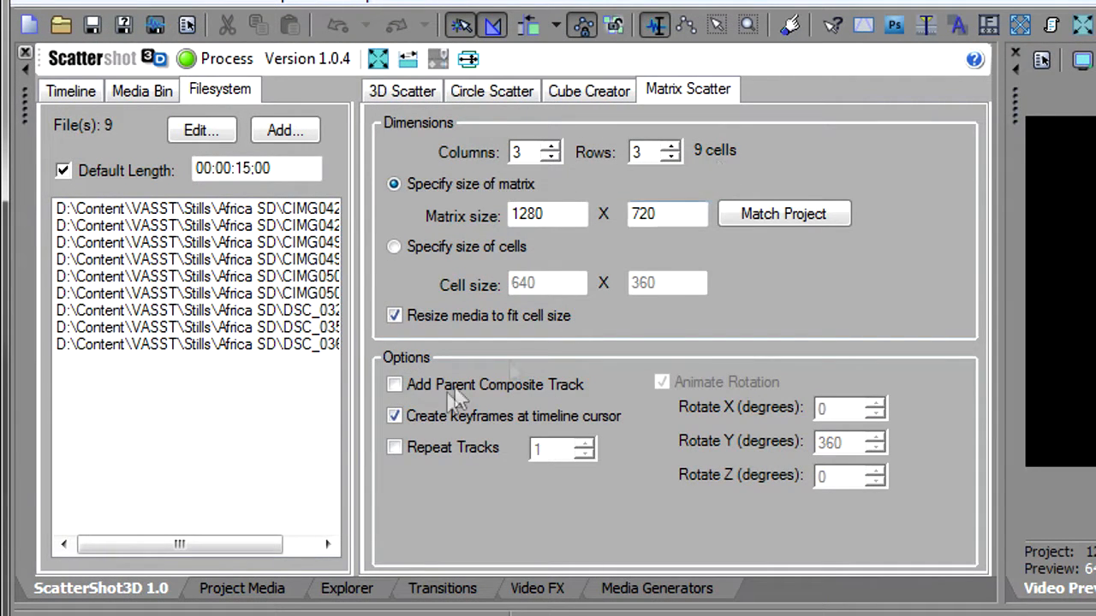
- Enable Add Parent Composite Track, disable keyframes at the timeline cursor, and process the 3 by 3 matrix scatter
left_click(431, 383)
left_click(435, 417)
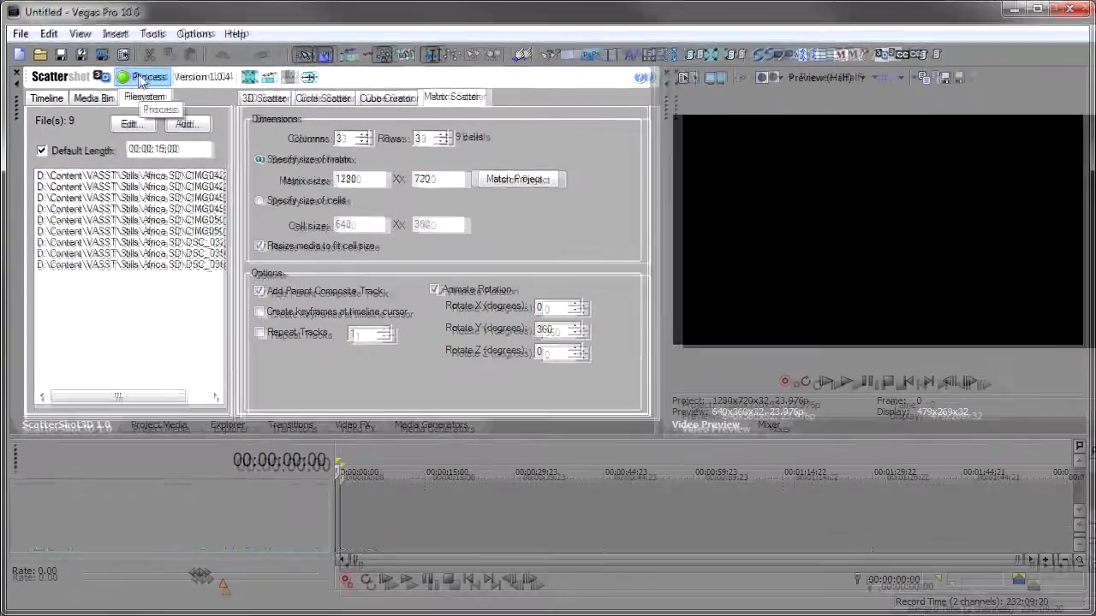
left_click(174, 70)
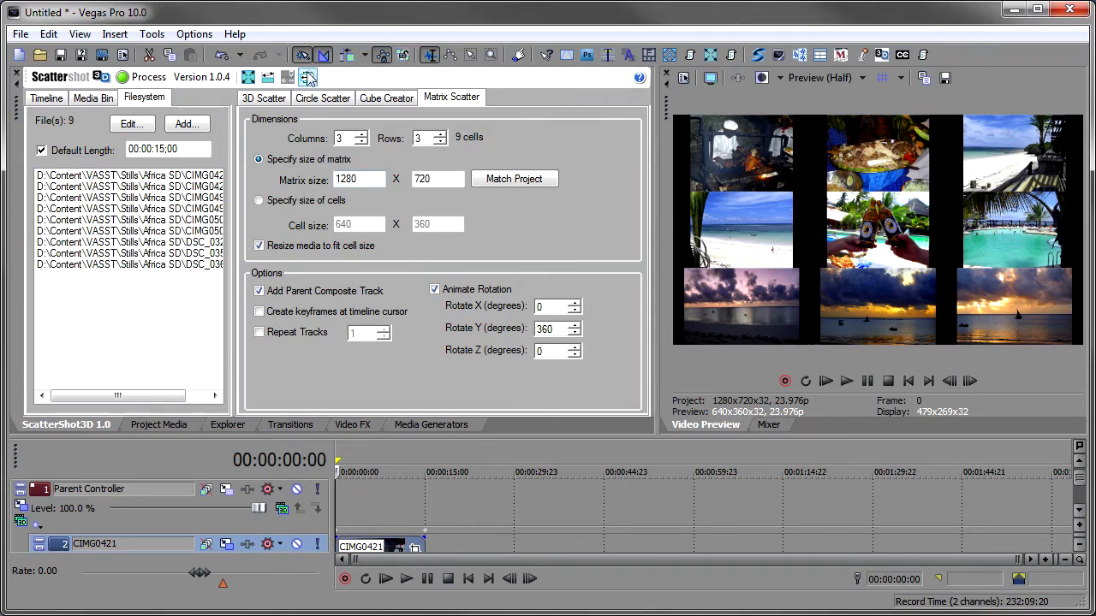
- Scrub the matrix animation and review all the created tracks on the timeline
left_click(391, 547)
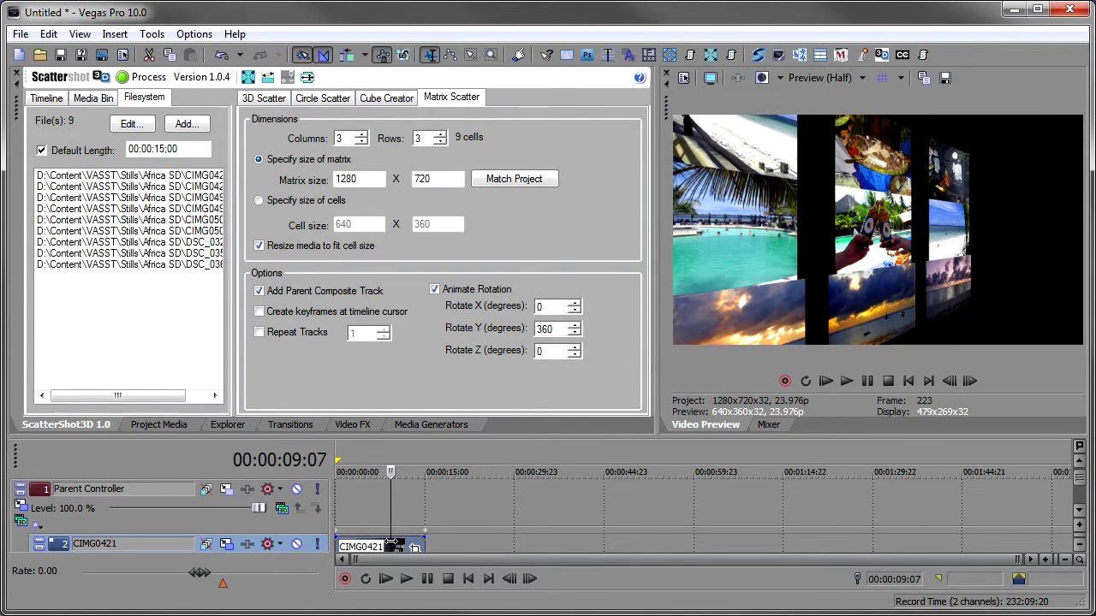
left_click(468, 579)
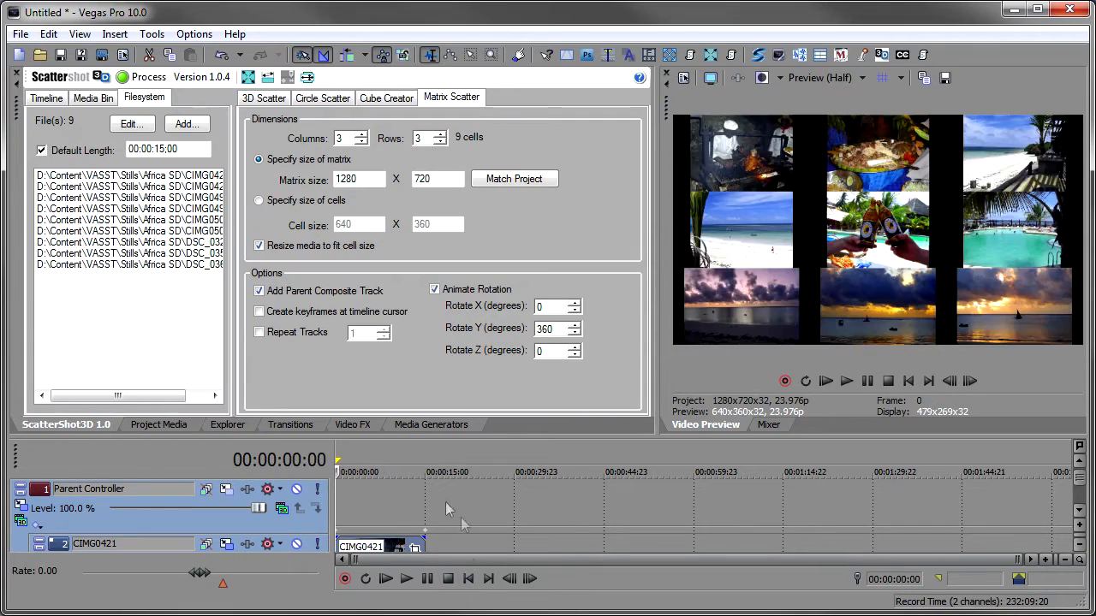
key("F11")
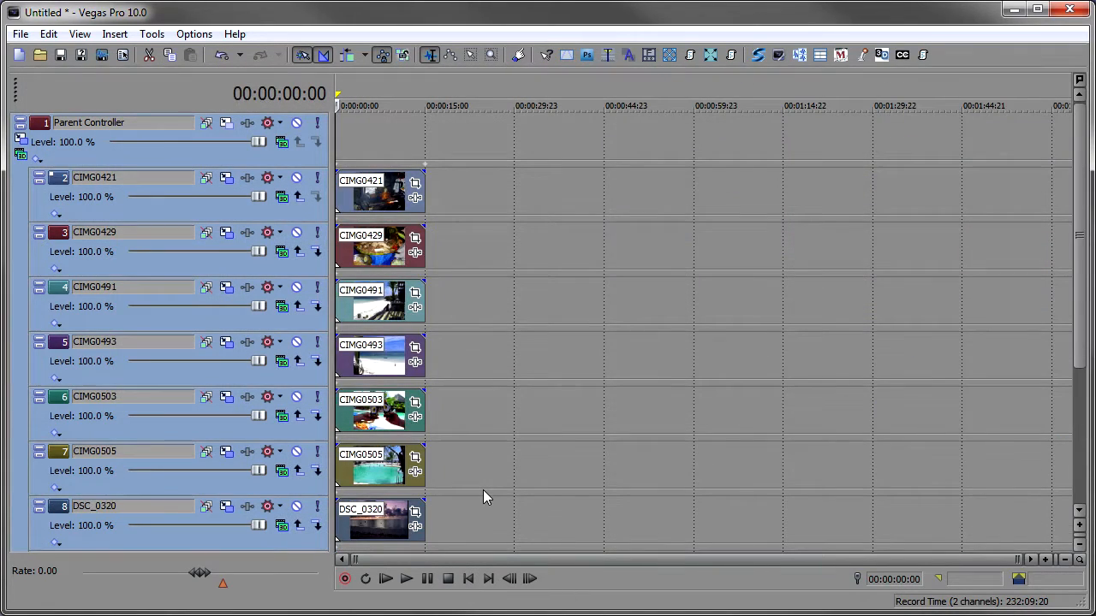
key("F11")
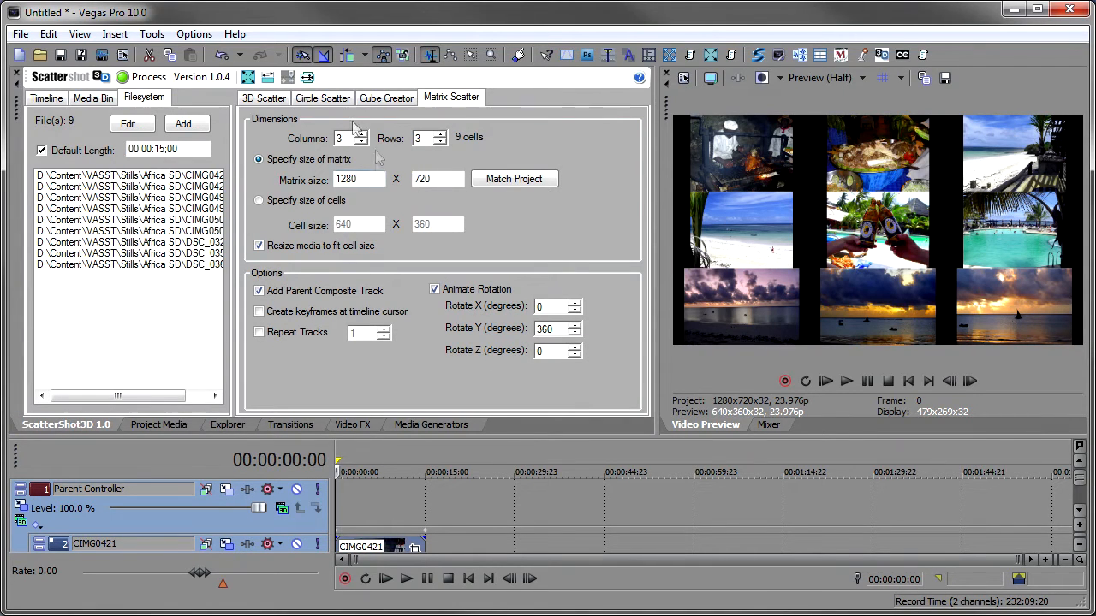
- Apply Match Project Aspect and lengthen the CIMG0421 and CIMG0429 events on the timeline
left_click(308, 79)
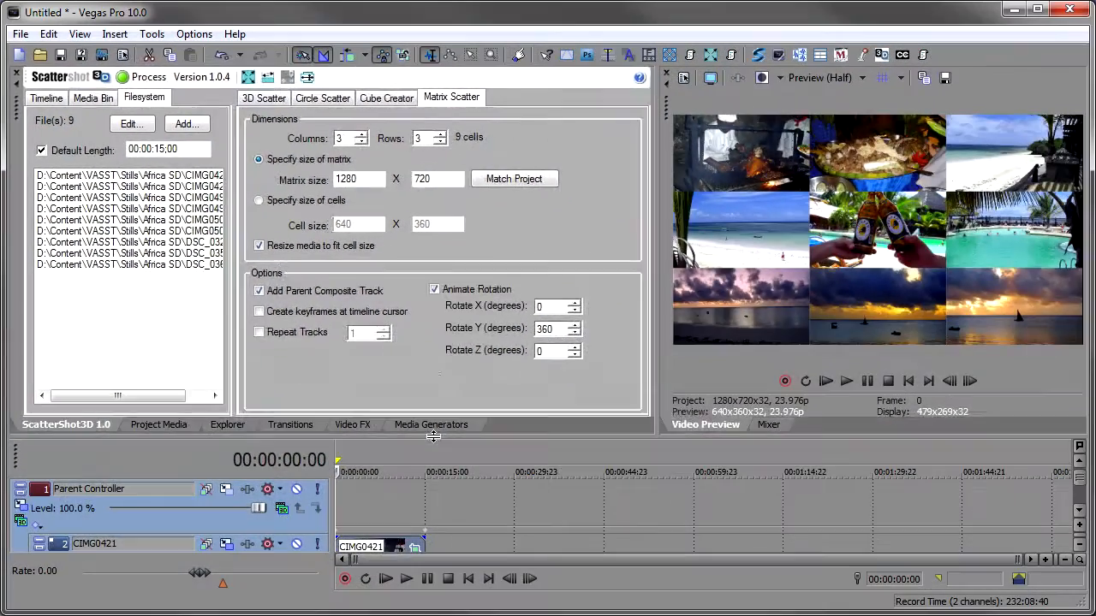
left_click_drag(431, 518, 430, 260)
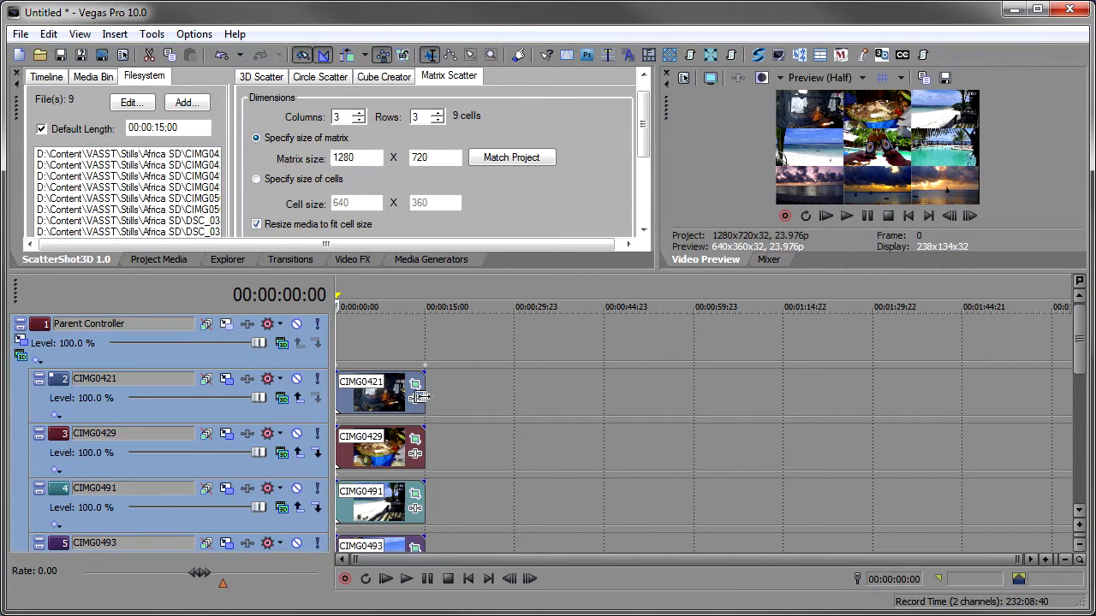
left_click_drag(425, 385, 746, 385)
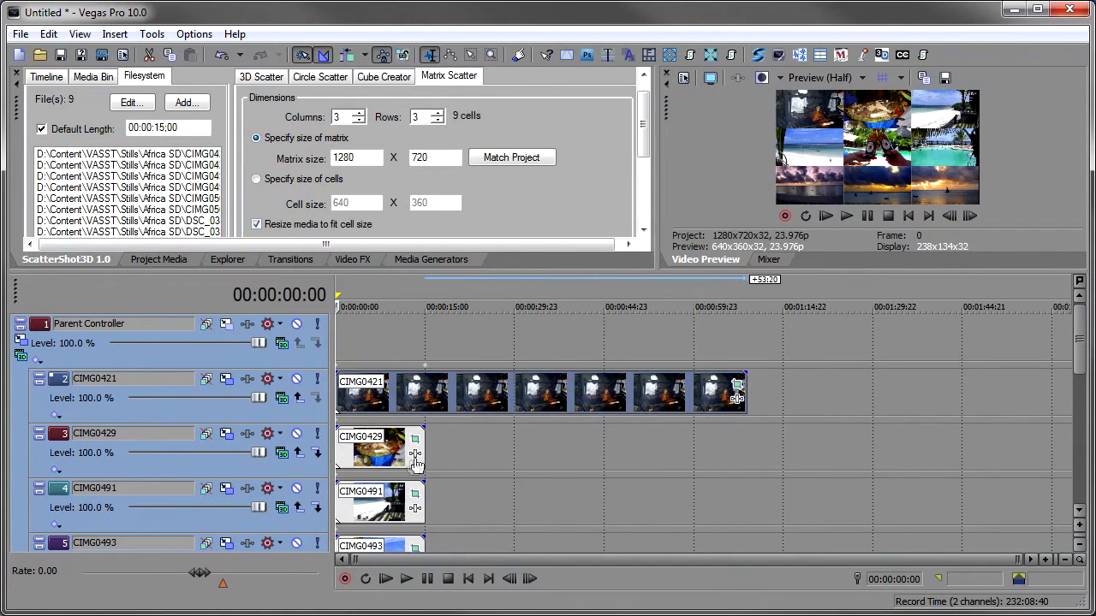
left_click_drag(424, 443, 619, 443)
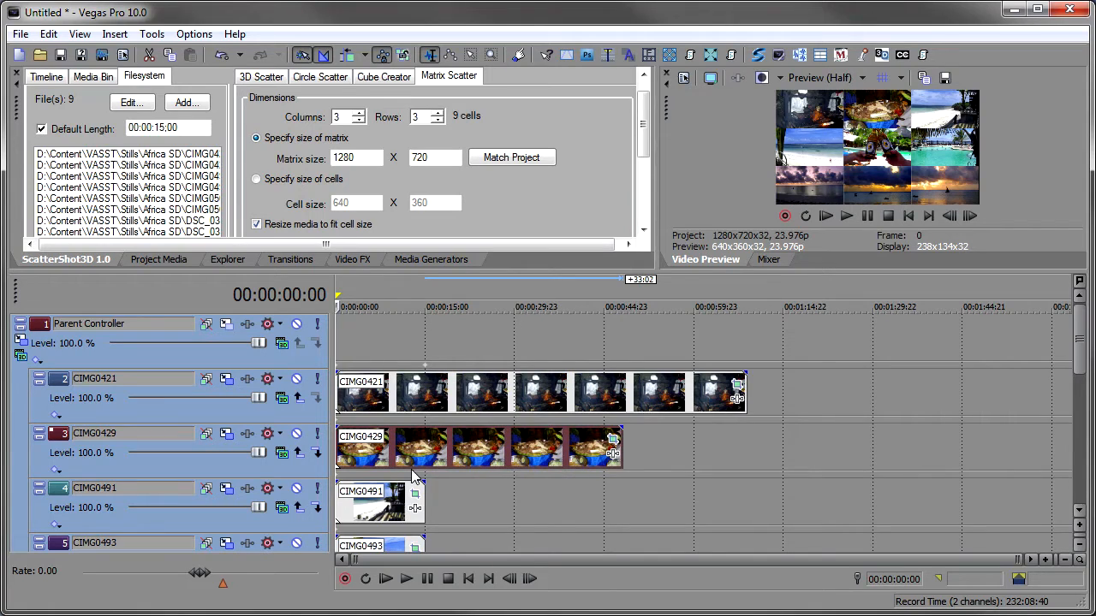
- Extend the CIMG0421 event to about 1:14, select all events, and apply Change event length to match them
left_click(429, 409)
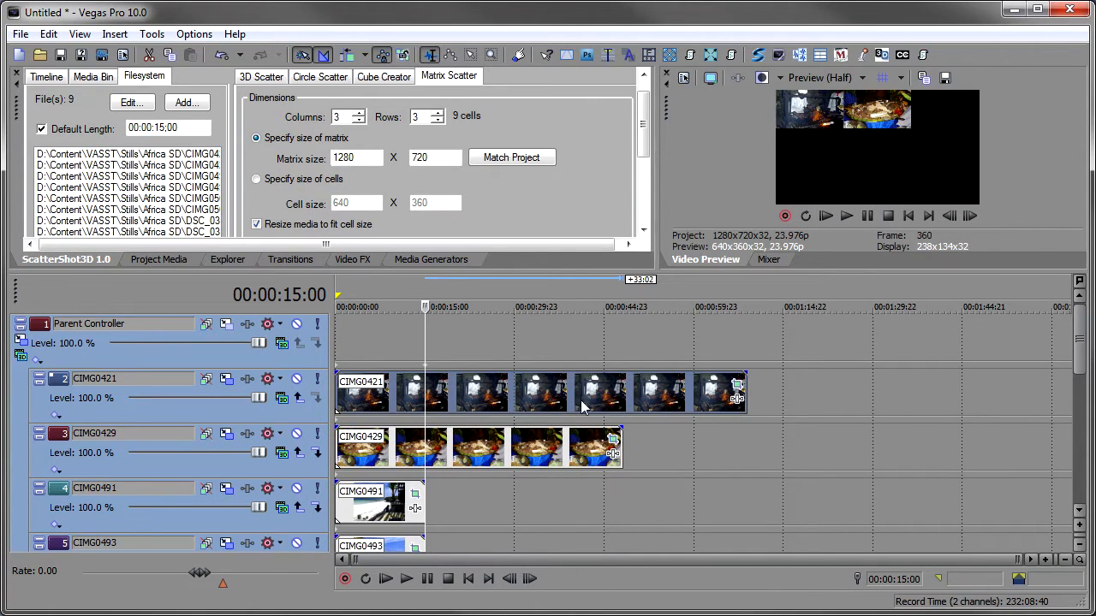
scroll(652, 148, "up", 2)
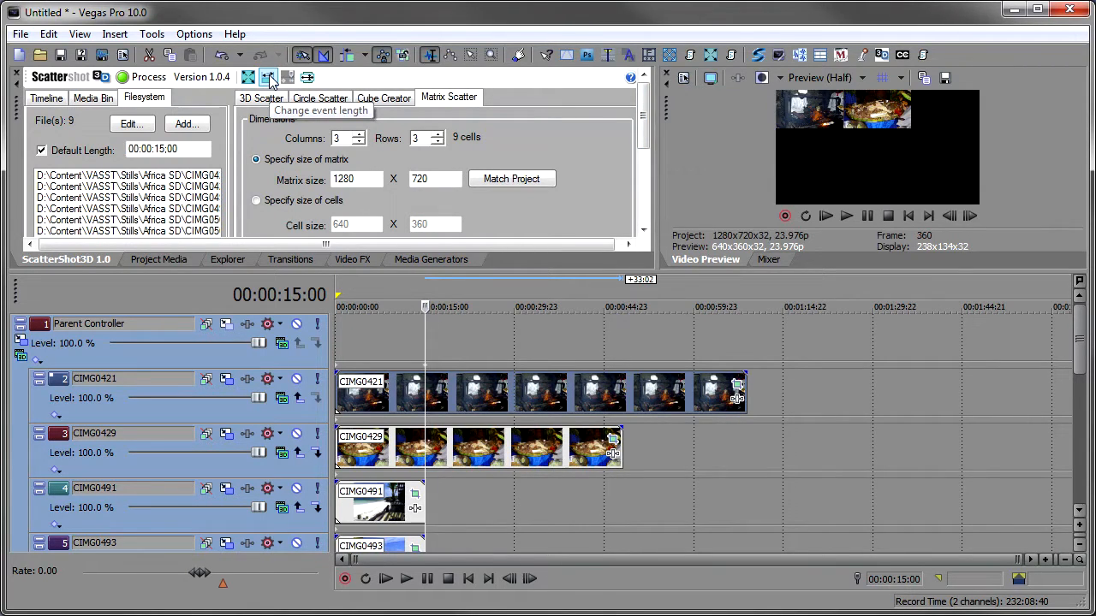
left_click_drag(746, 388, 779, 386)
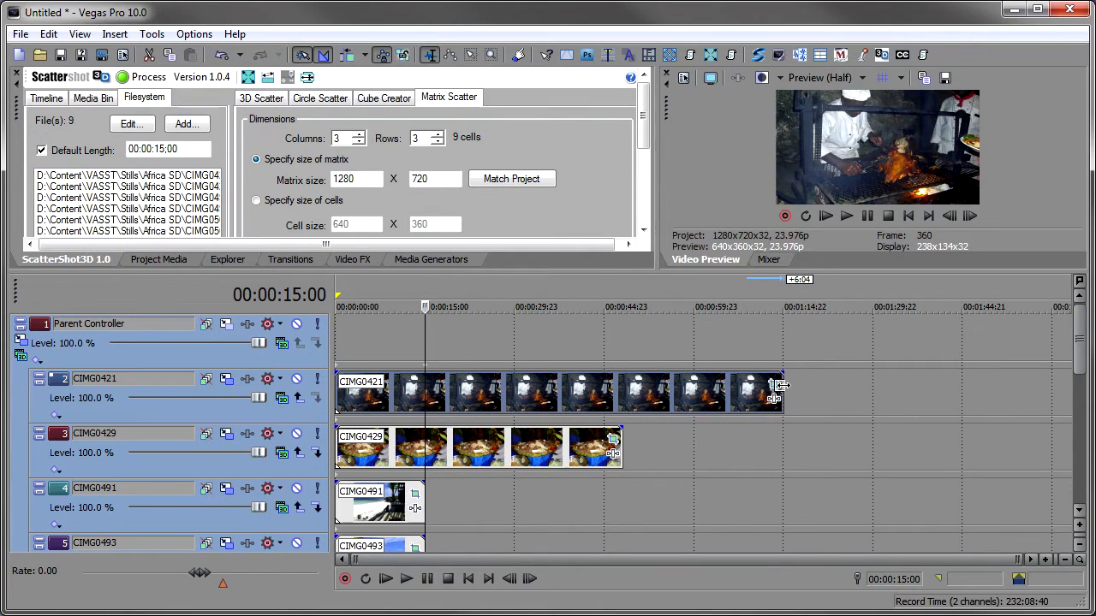
left_click(604, 401)
key("ctrl+a")
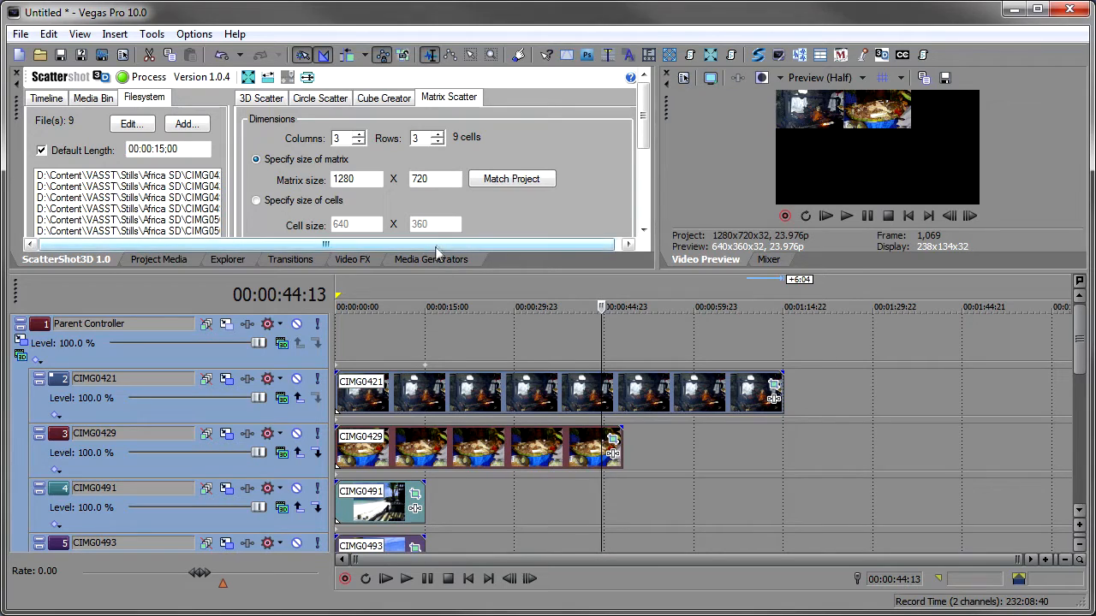
left_click(268, 79)
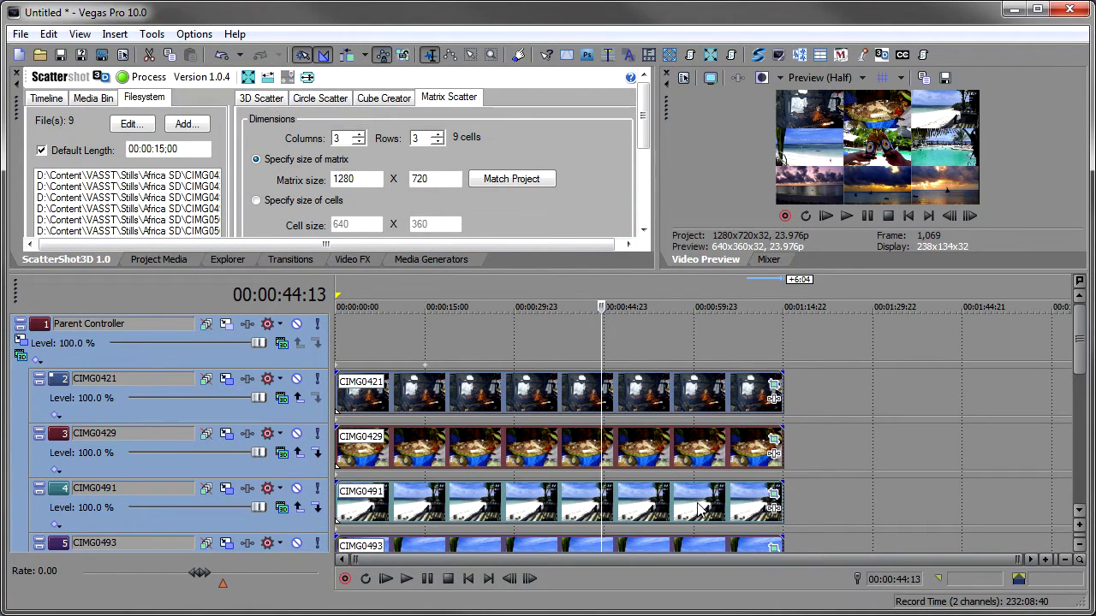
- Start a new project without saving changes
left_click_drag(1081, 344, 1068, 312)
left_click_drag(561, 273, 574, 442)
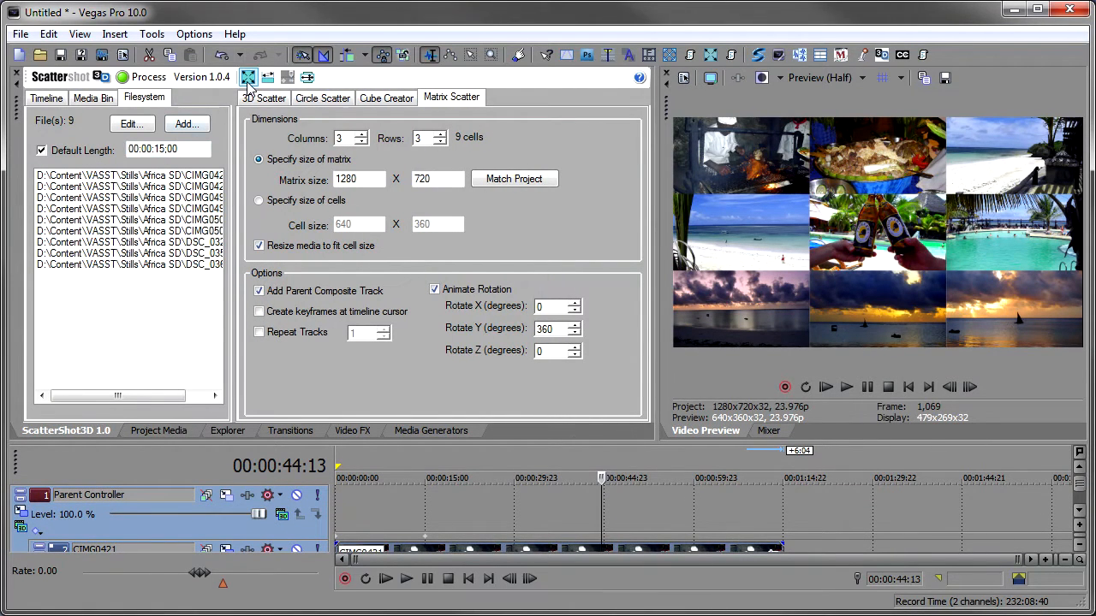
left_click(19, 55)
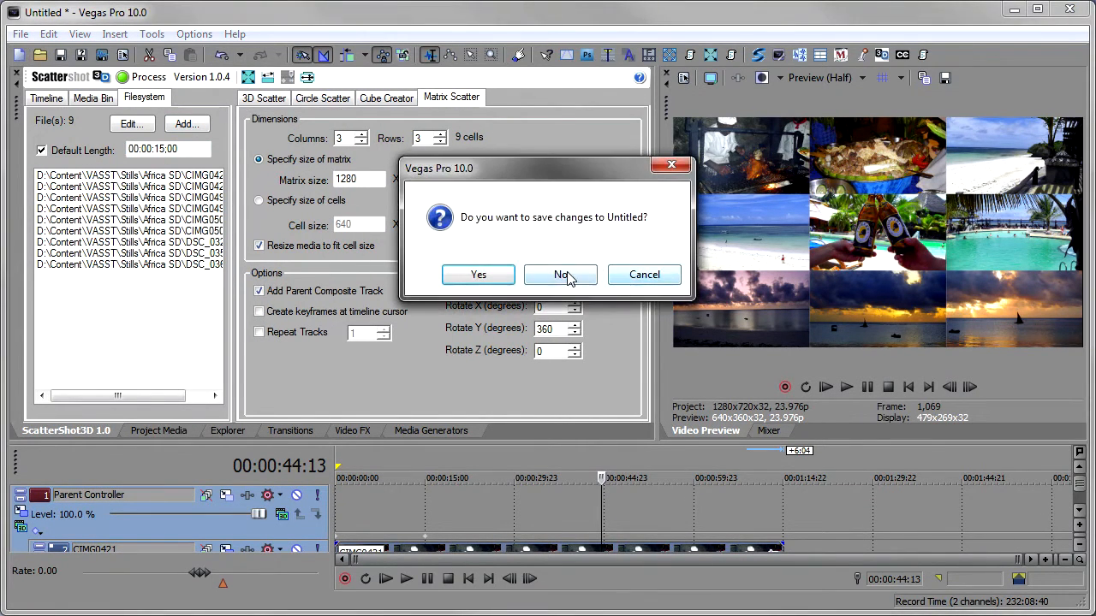
left_click(561, 274)
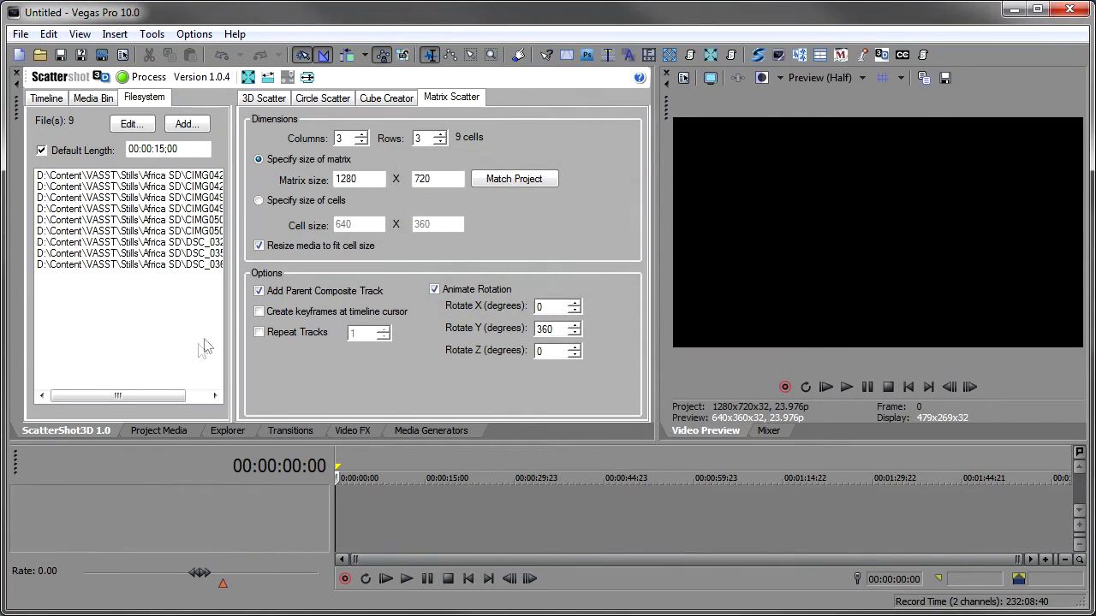
- Add conc01.jpg from the ScatterShot3D demo Textures folder to the timeline
left_click(229, 430)
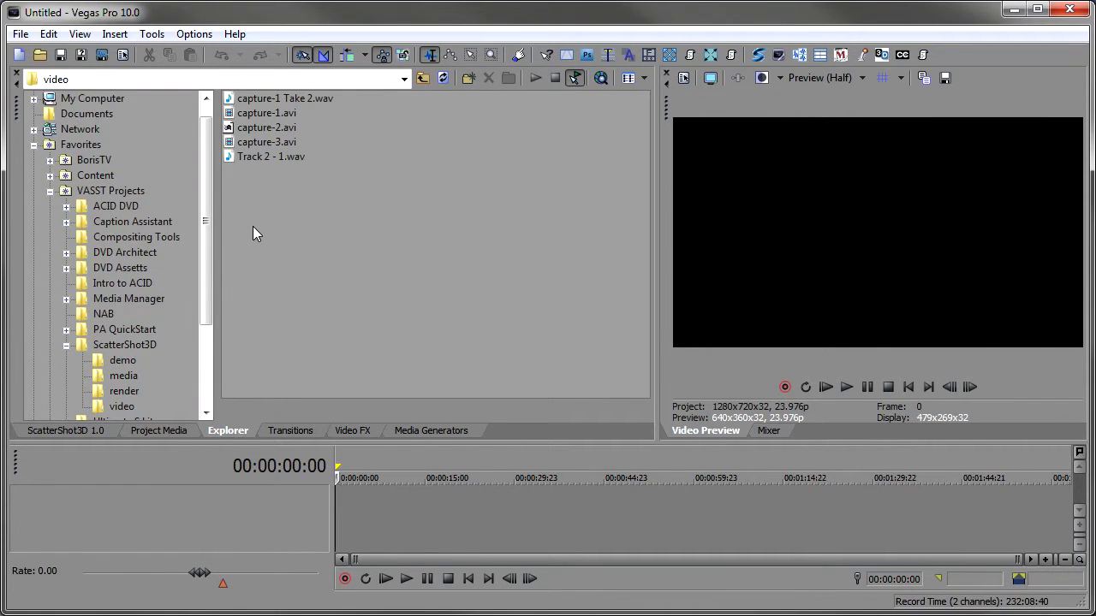
left_click(122, 361)
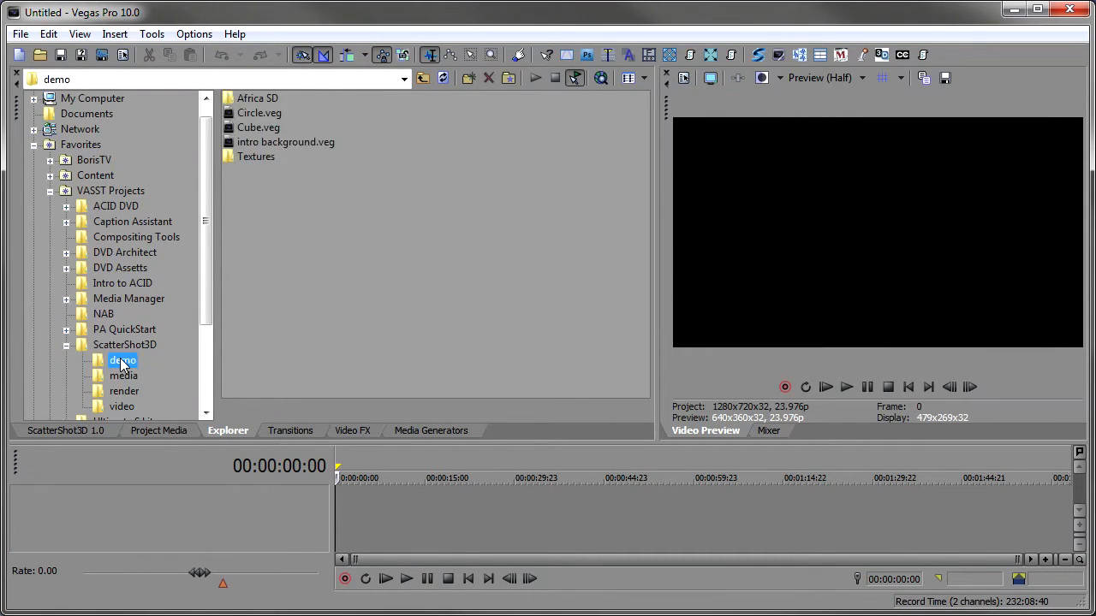
left_click(252, 158)
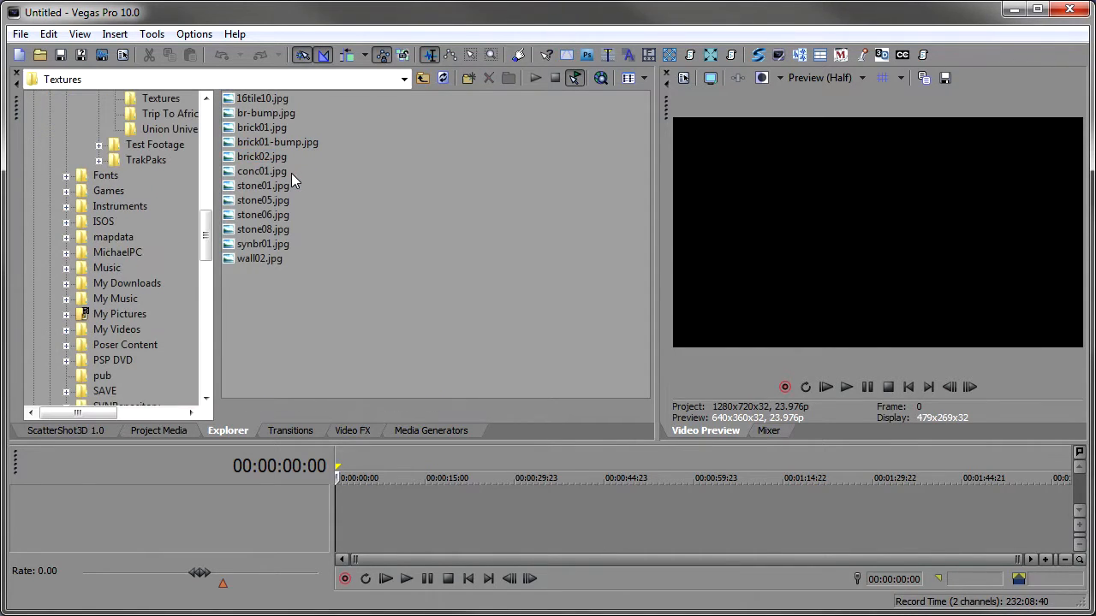
left_click(262, 170)
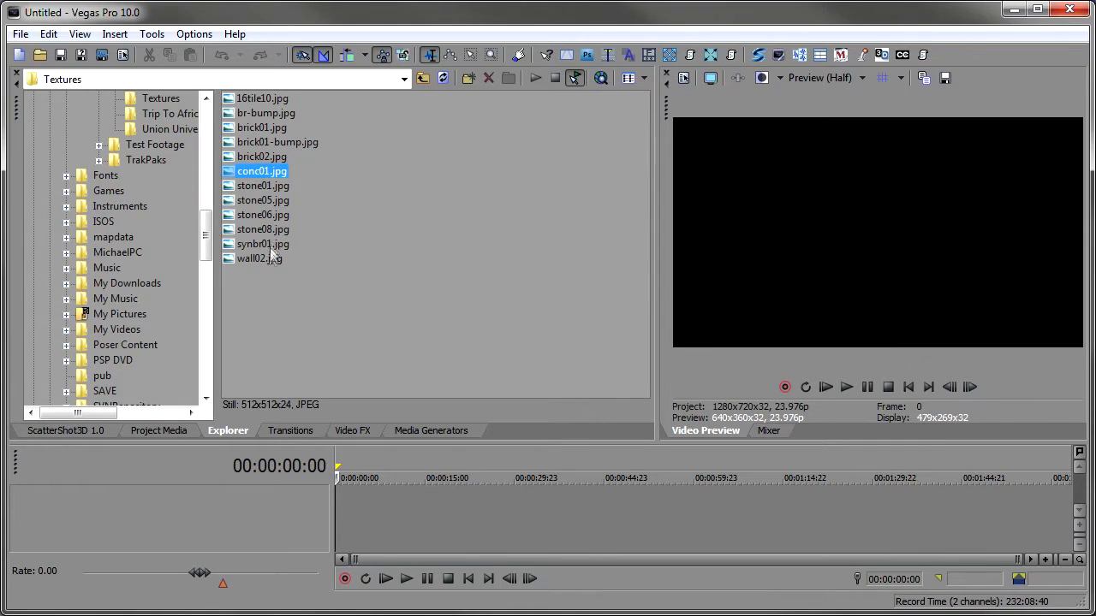
left_click_drag(257, 177, 343, 495)
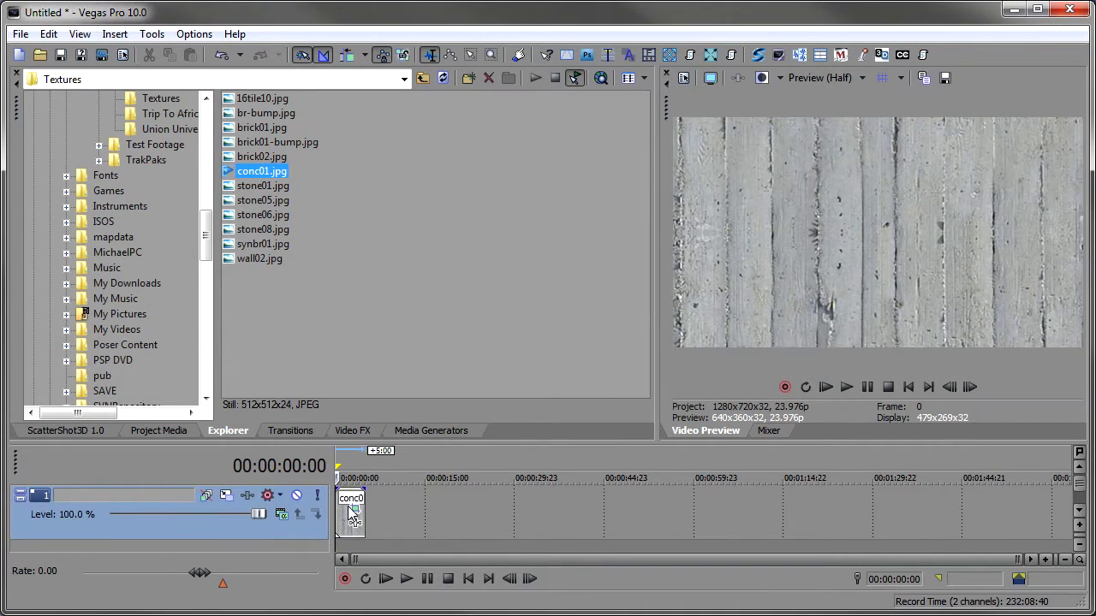
- Inspect the conc01 event's media properties
left_click(349, 511)
scroll(348, 512, "up", 5)
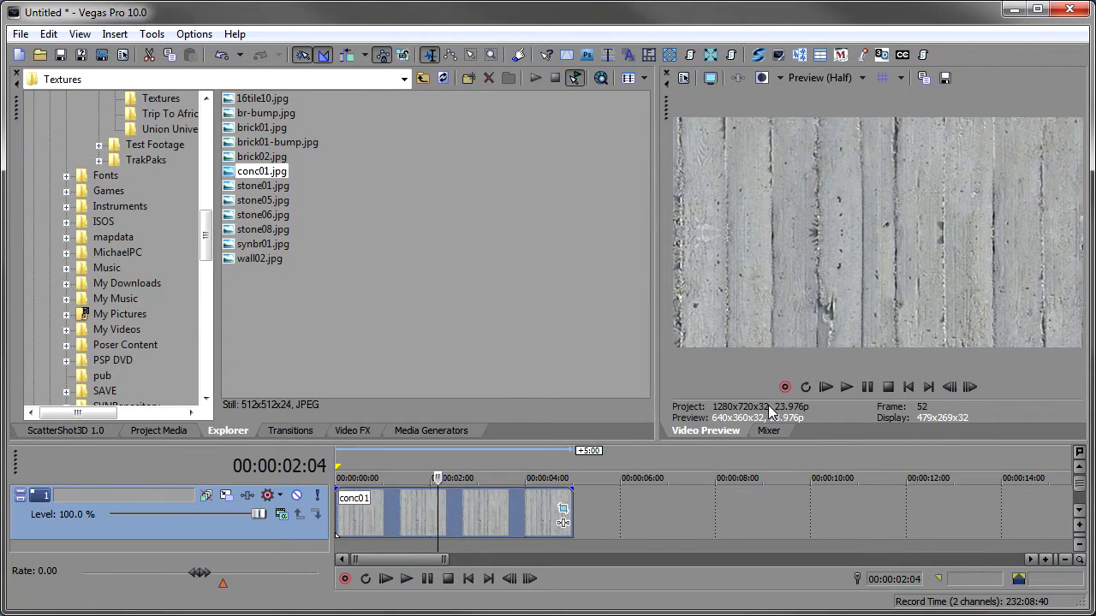
right_click(421, 503)
left_click(454, 494)
left_click(467, 82)
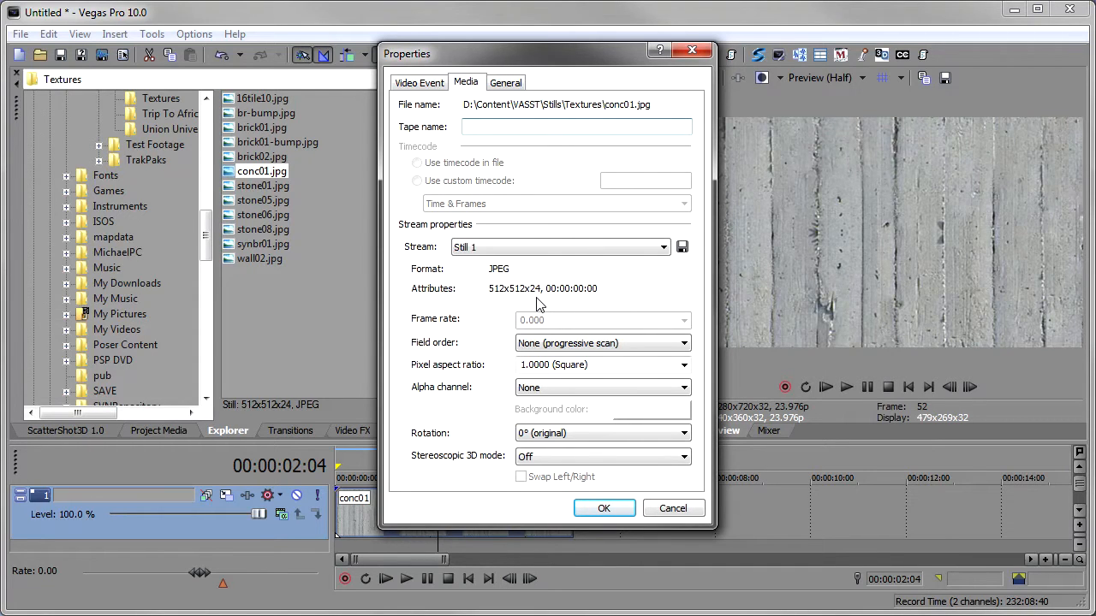
left_click(669, 509)
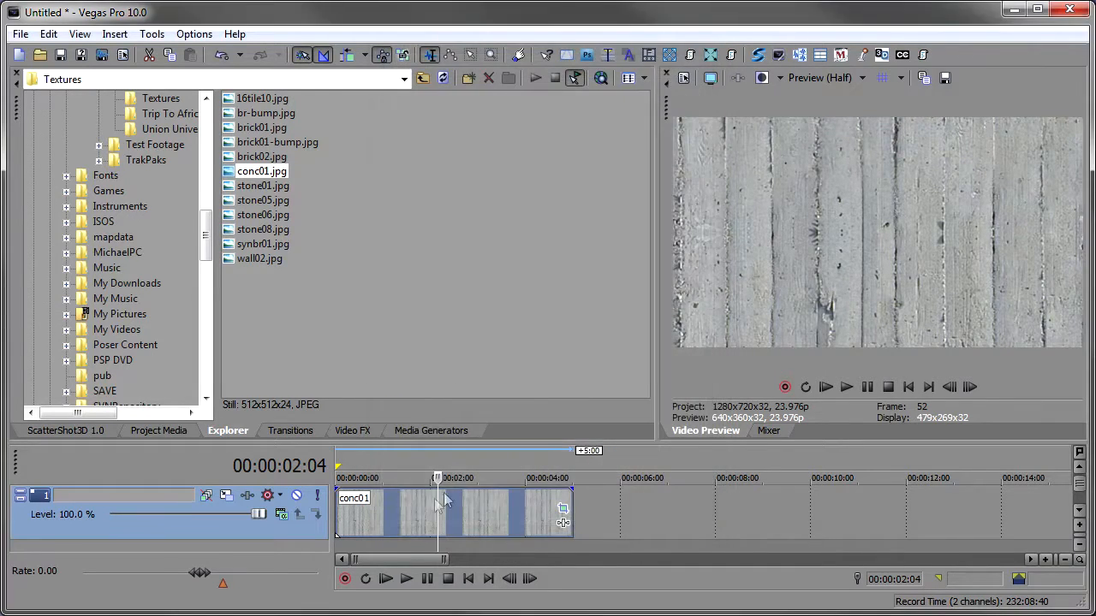
- Restore the conc01 texture event to its square original aspect with ScatterShot3D's aspect tool
left_click(409, 510)
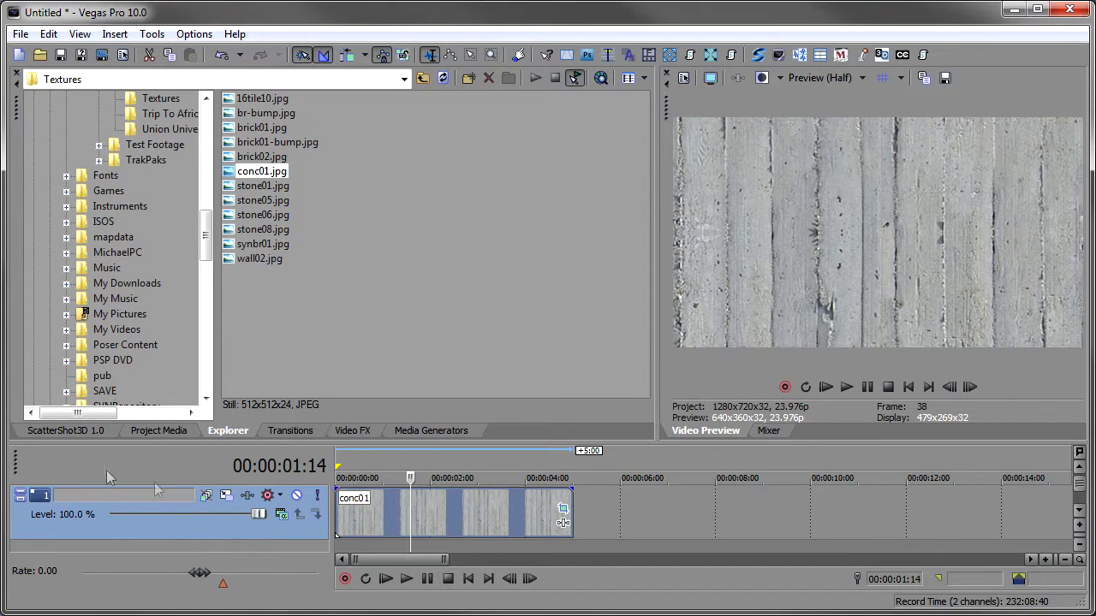
left_click(91, 430)
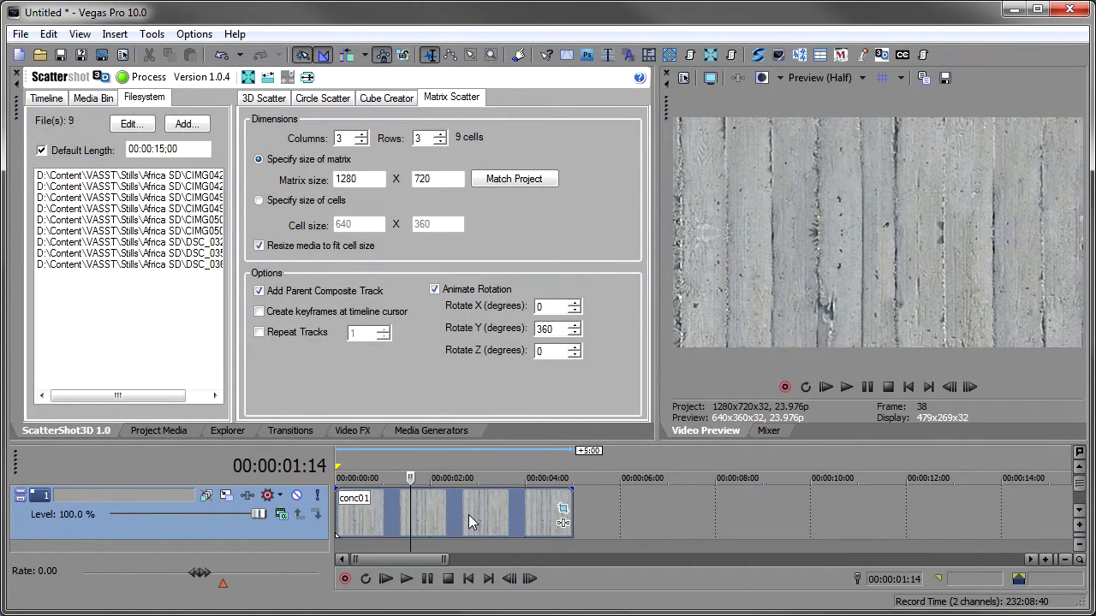
left_click(247, 77)
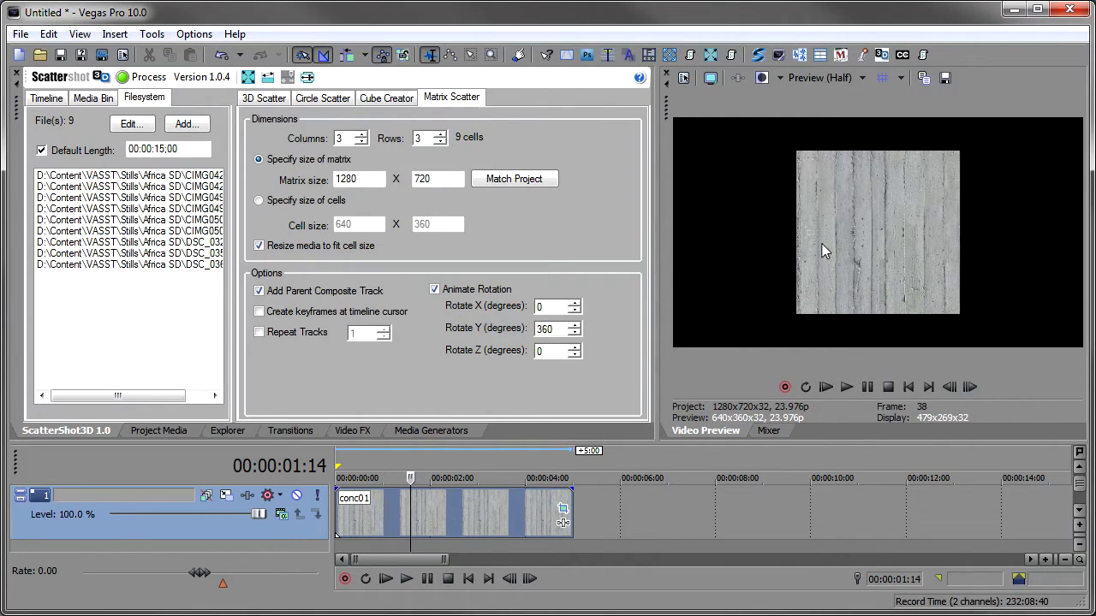
- Build a cube from the conc01 track with Cube Creator, using the media size and 5 repeat tracks
left_click(377, 98)
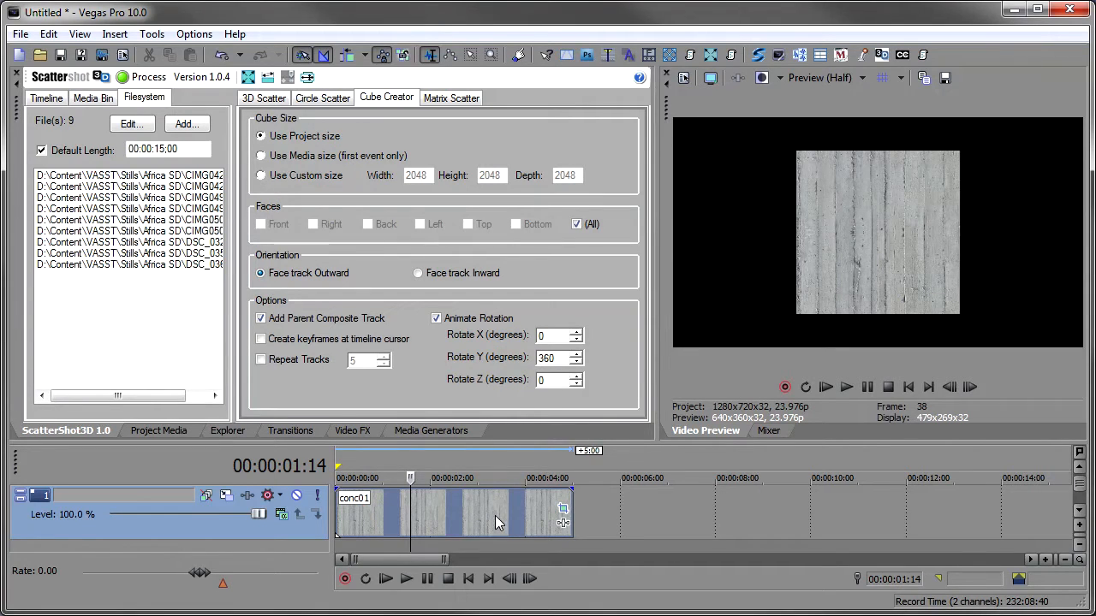
left_click(49, 99)
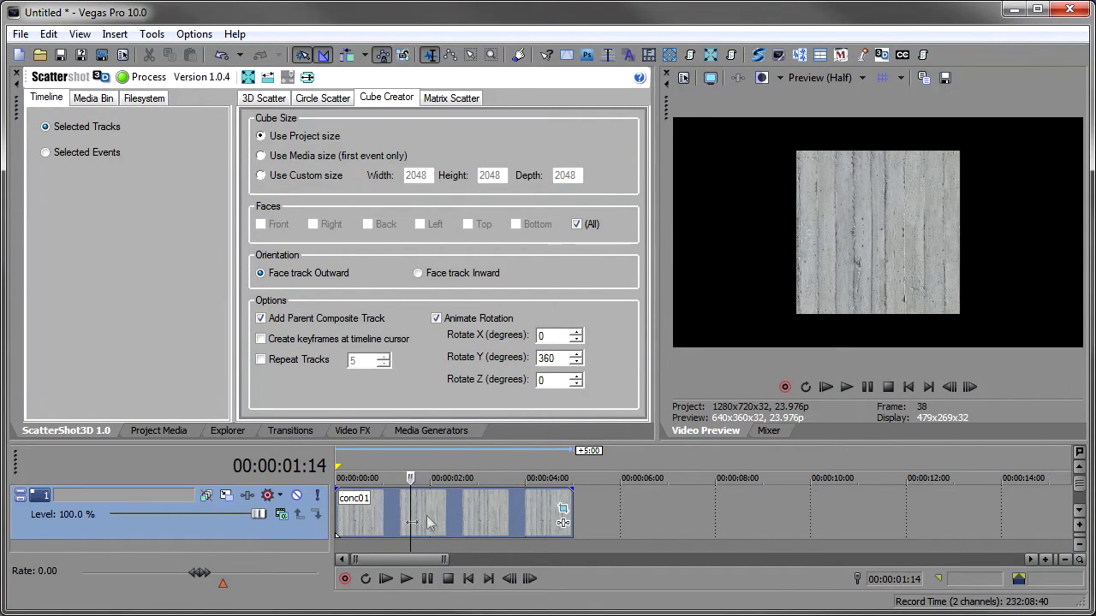
left_click(435, 510)
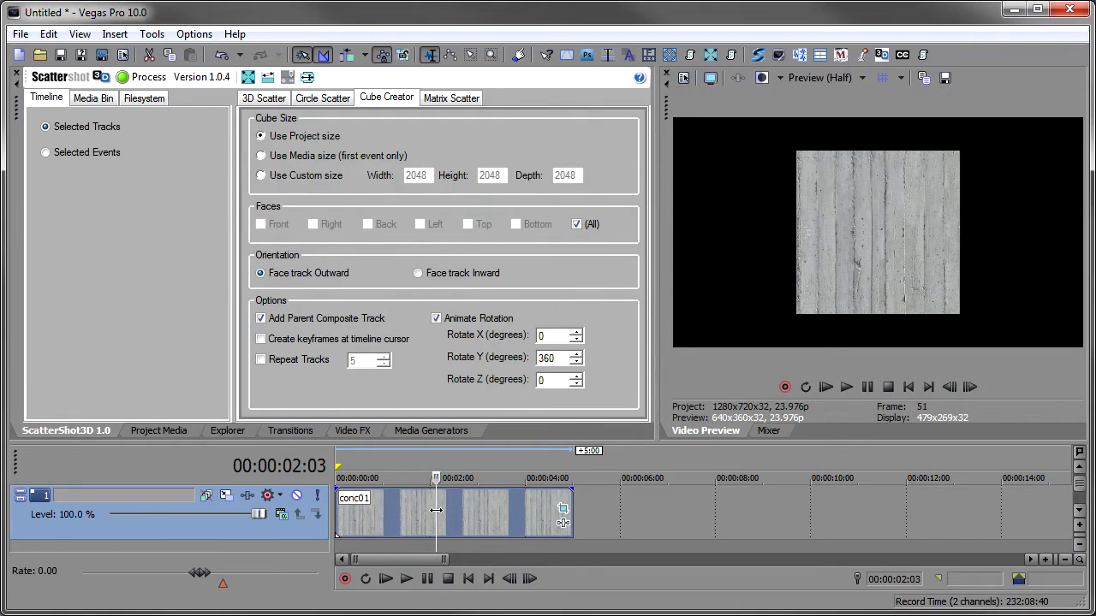
left_click(261, 360)
left_click(261, 360)
left_click(312, 158)
left_click(144, 78)
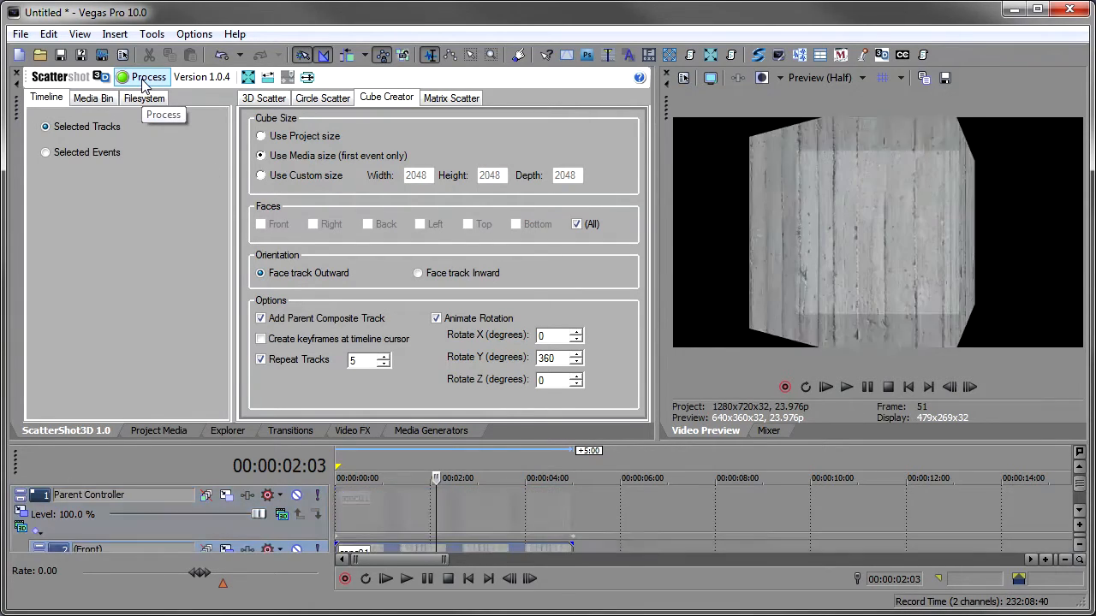
- Inspect the parent controller's track motion keyframes and play back the cube animation from the start
left_click(21, 511)
left_click_drag(288, 146, 293, 111)
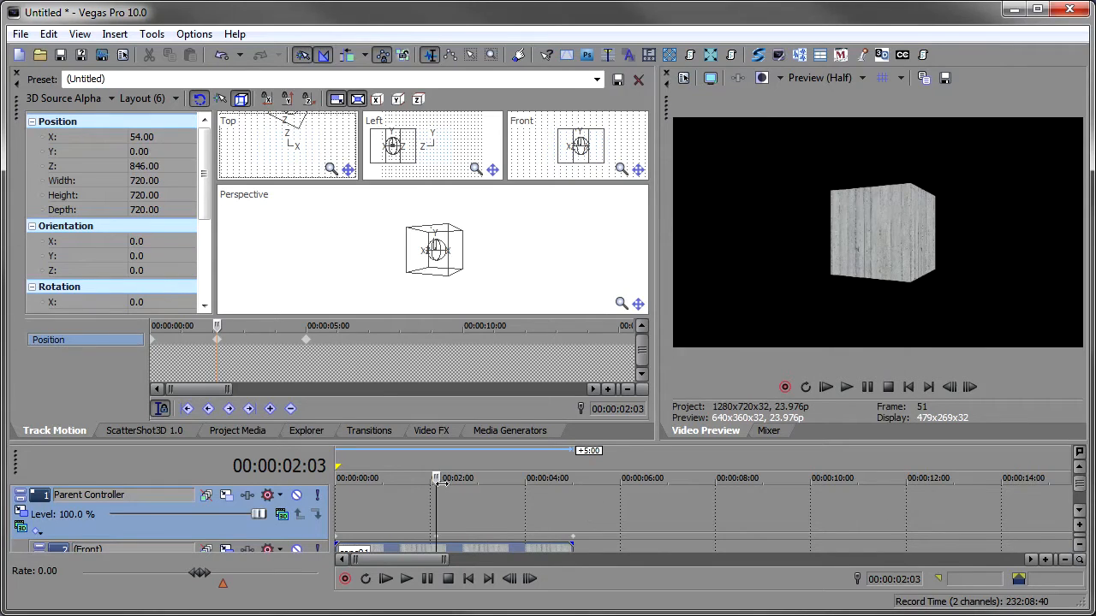
left_click(406, 579)
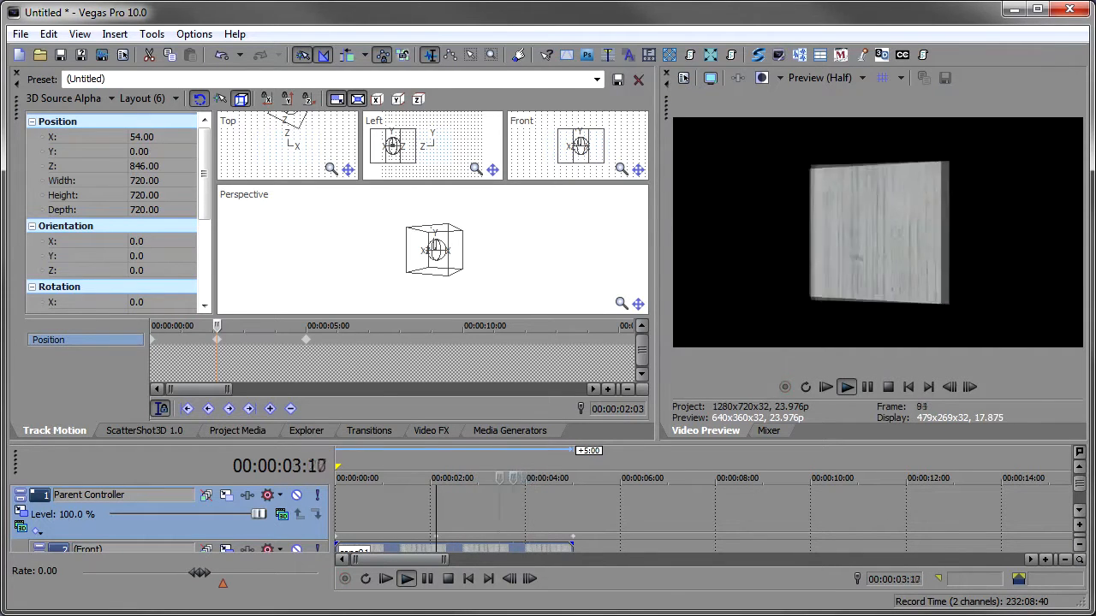
left_click(153, 431)
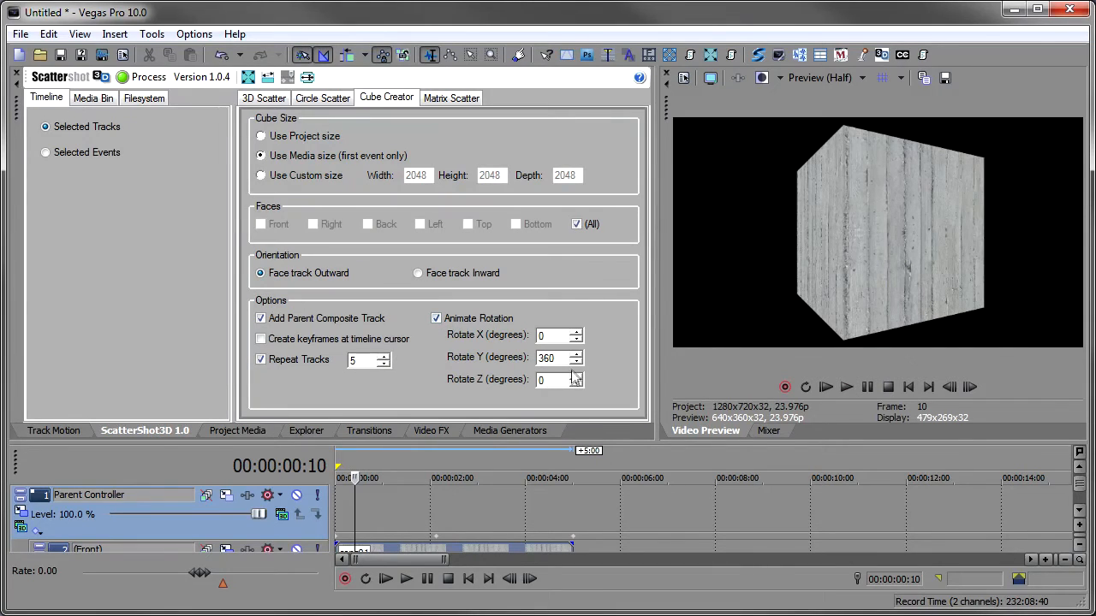
left_click(340, 517)
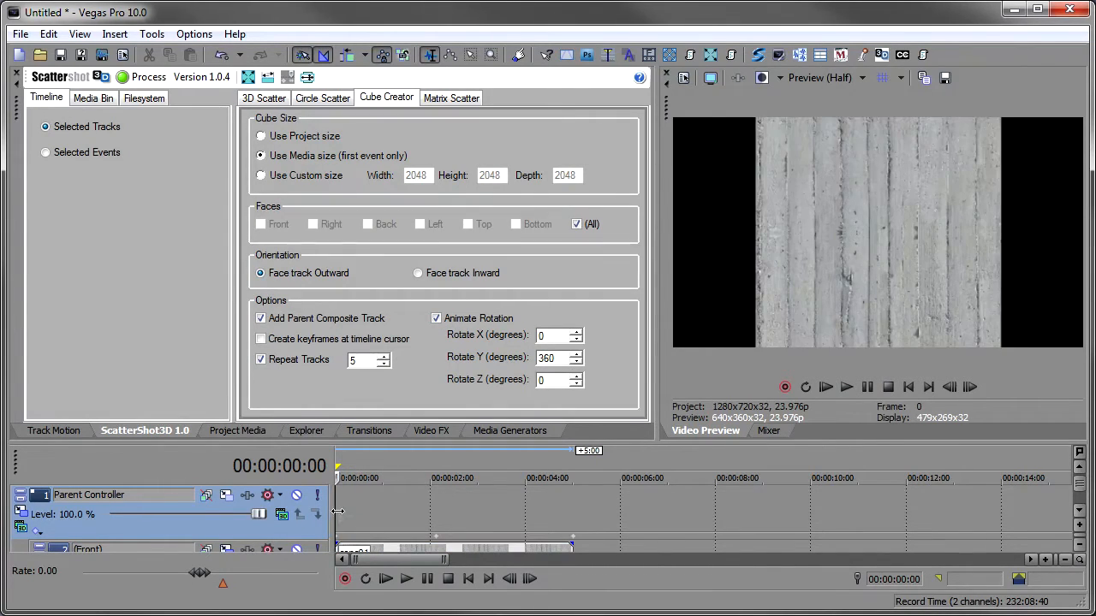
key("space")
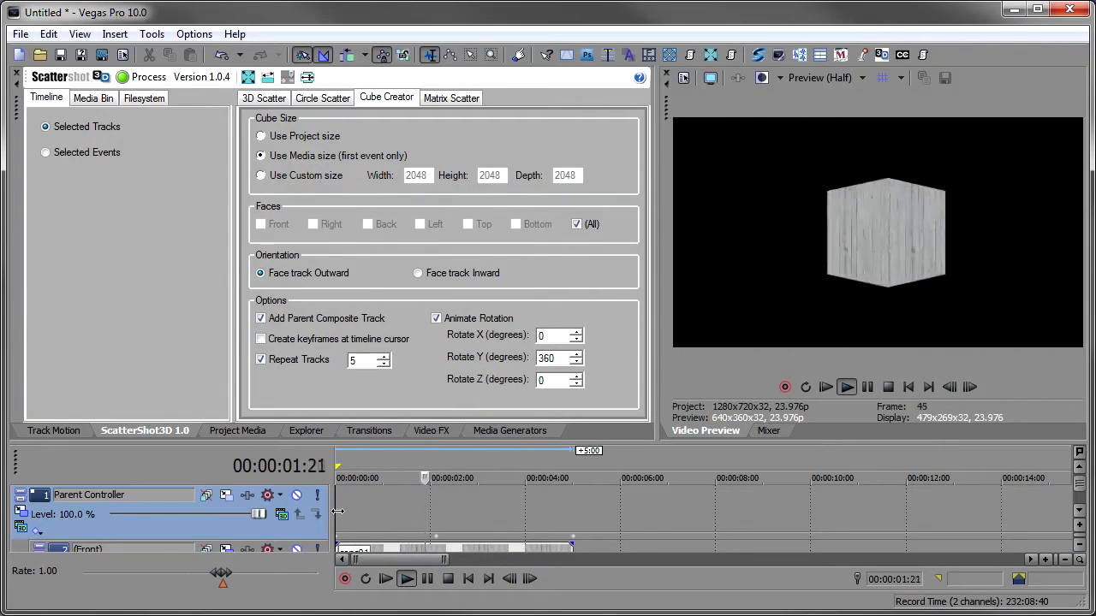
key("Return")
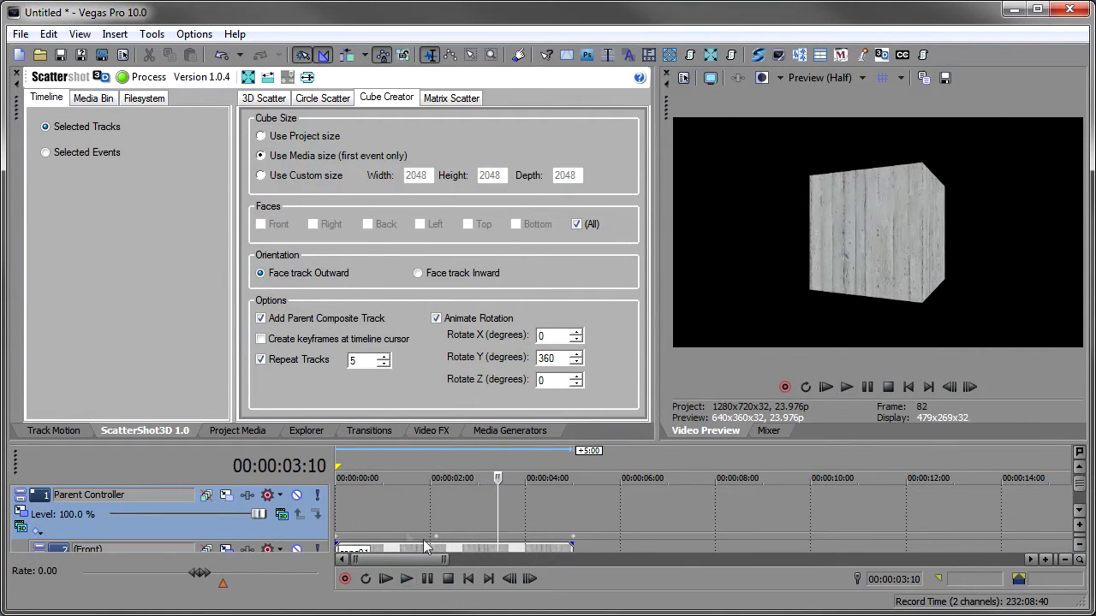
left_click(436, 538)
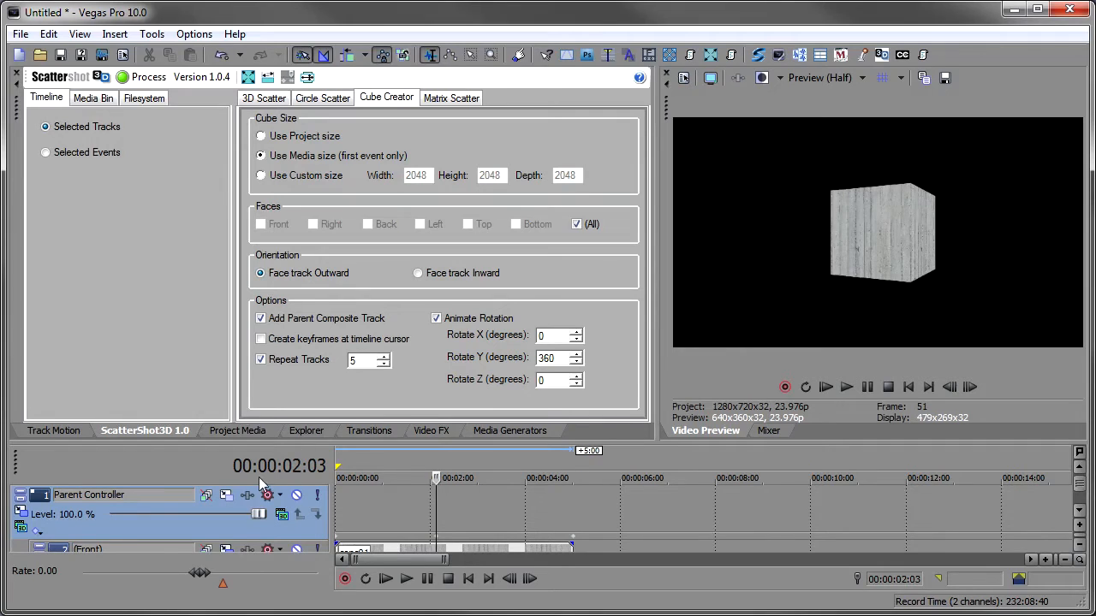
- Tilt the parent controller's orientation to about X 18.3, Y -1.5, Z -9.2, then play the animation from the start
double_click(436, 541)
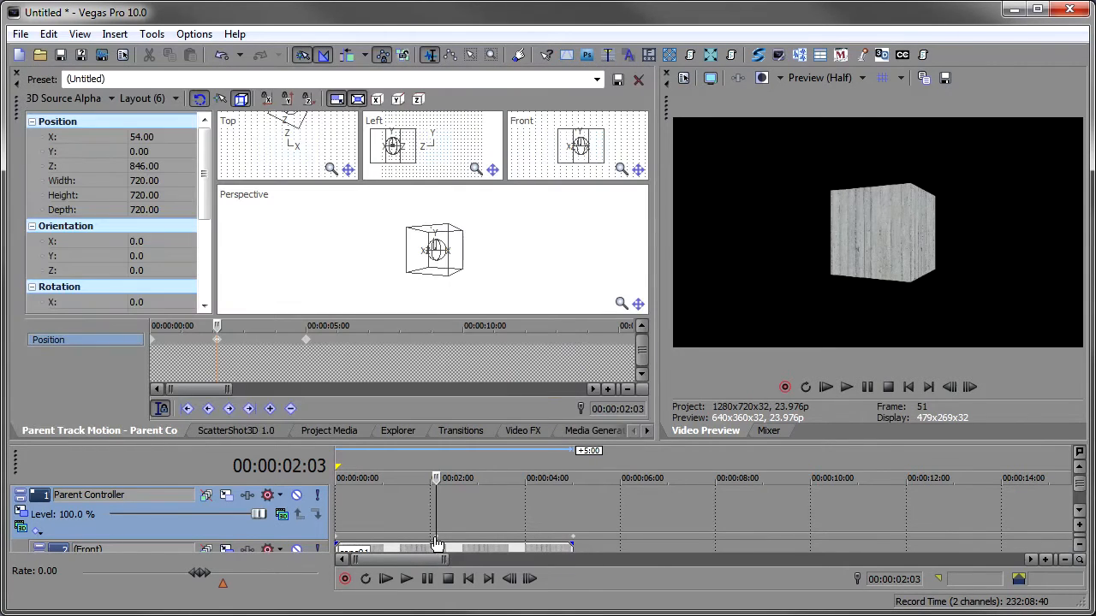
left_click_drag(435, 257, 431, 269)
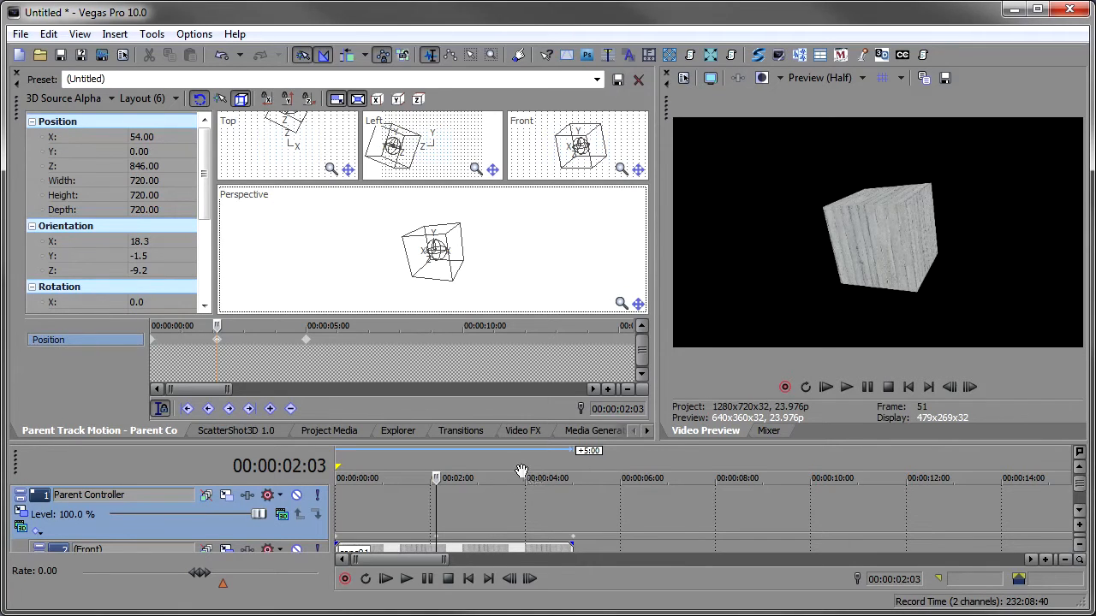
left_click(231, 433)
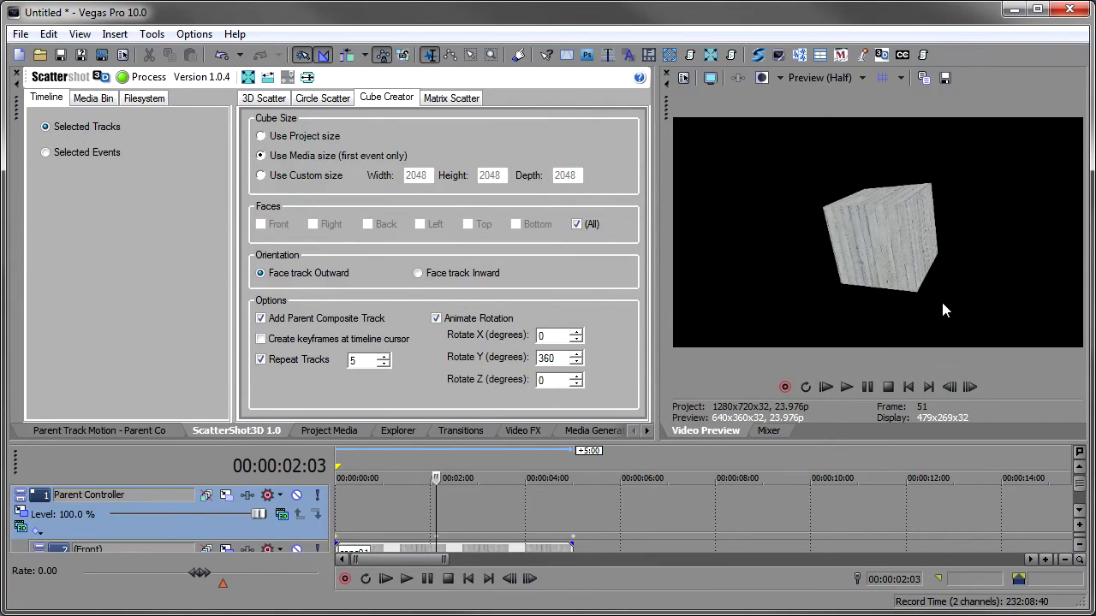
left_click(341, 511)
key("space")
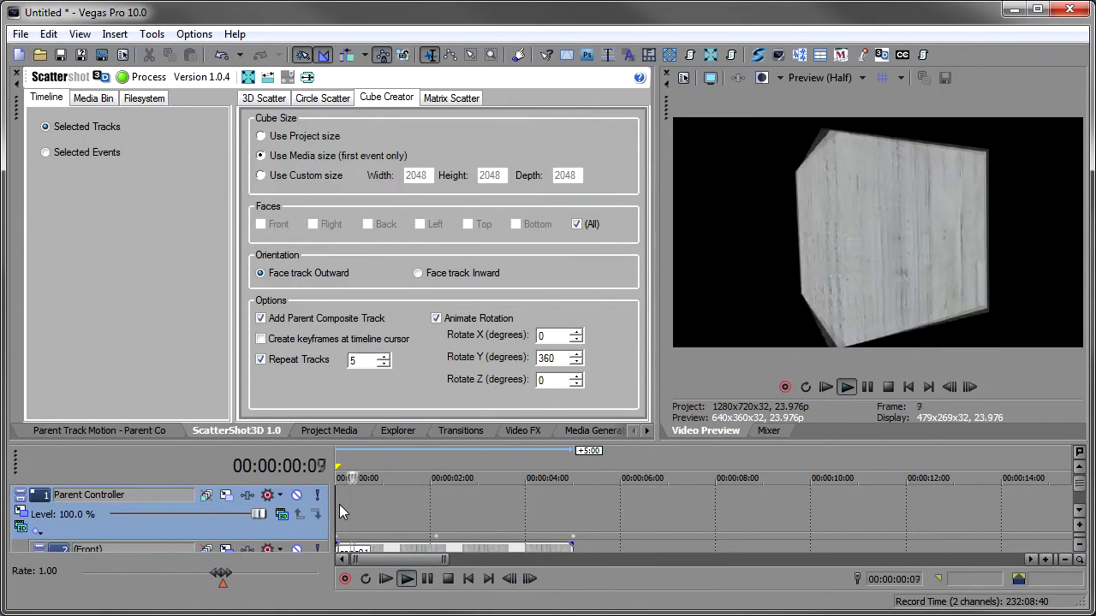